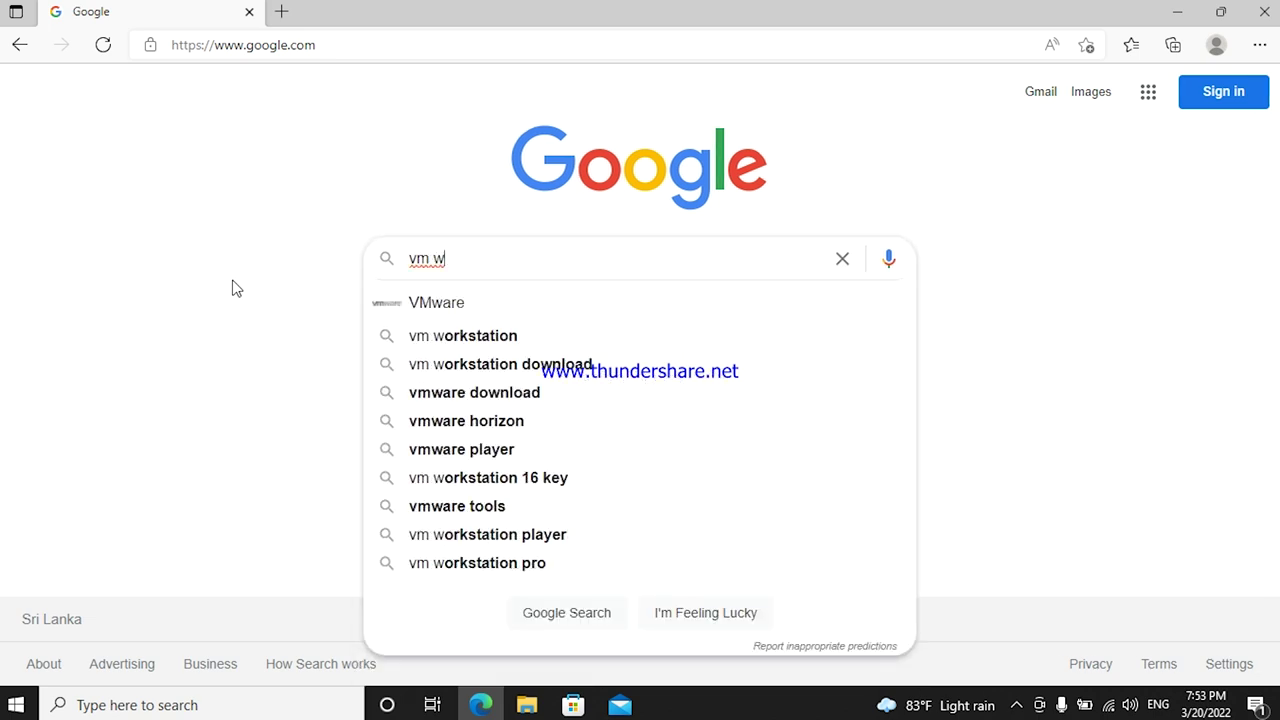
Step: Search Google for "vm workstation download"
{"action": "key", "text": "Down"}
{"action": "key", "text": "Down"}
{"action": "key", "text": "Down"}
{"action": "key", "text": "Return"}
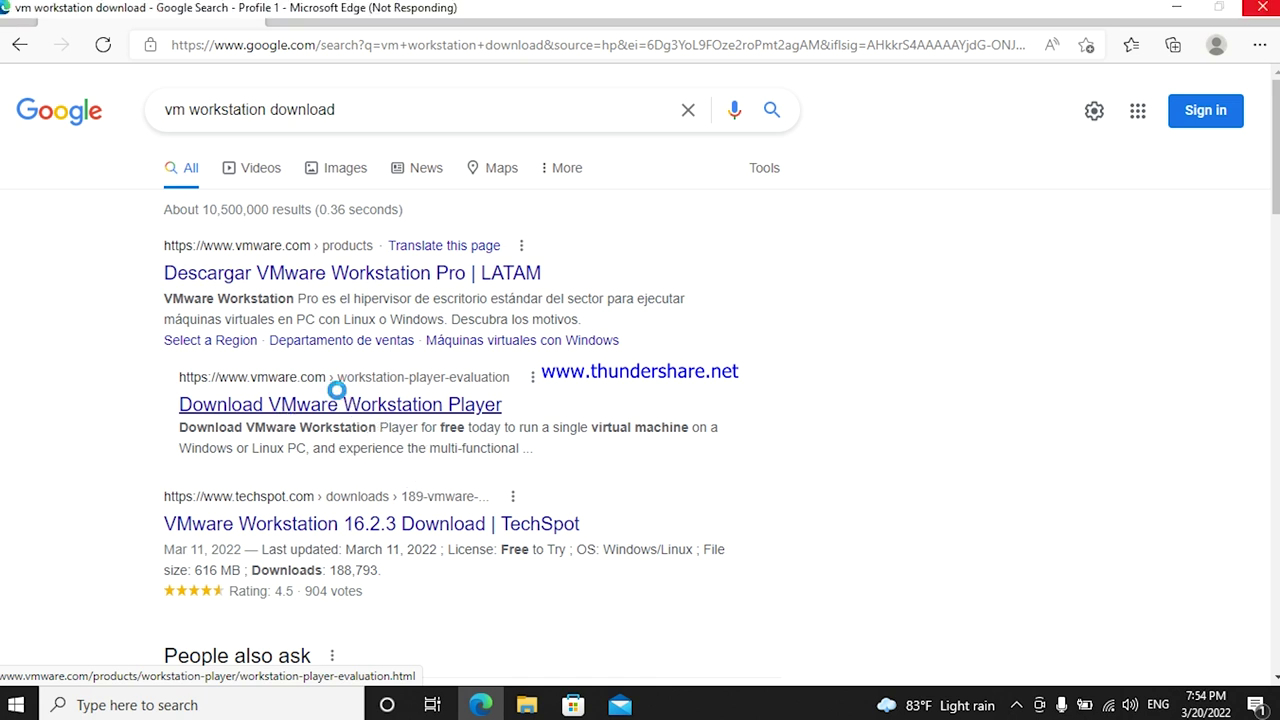
Step: Open VMware's Download VMware Workstation Player page and download Workstation 16.0 Player for Windows
{"action": "left_click", "coordinate": [337, 400]}
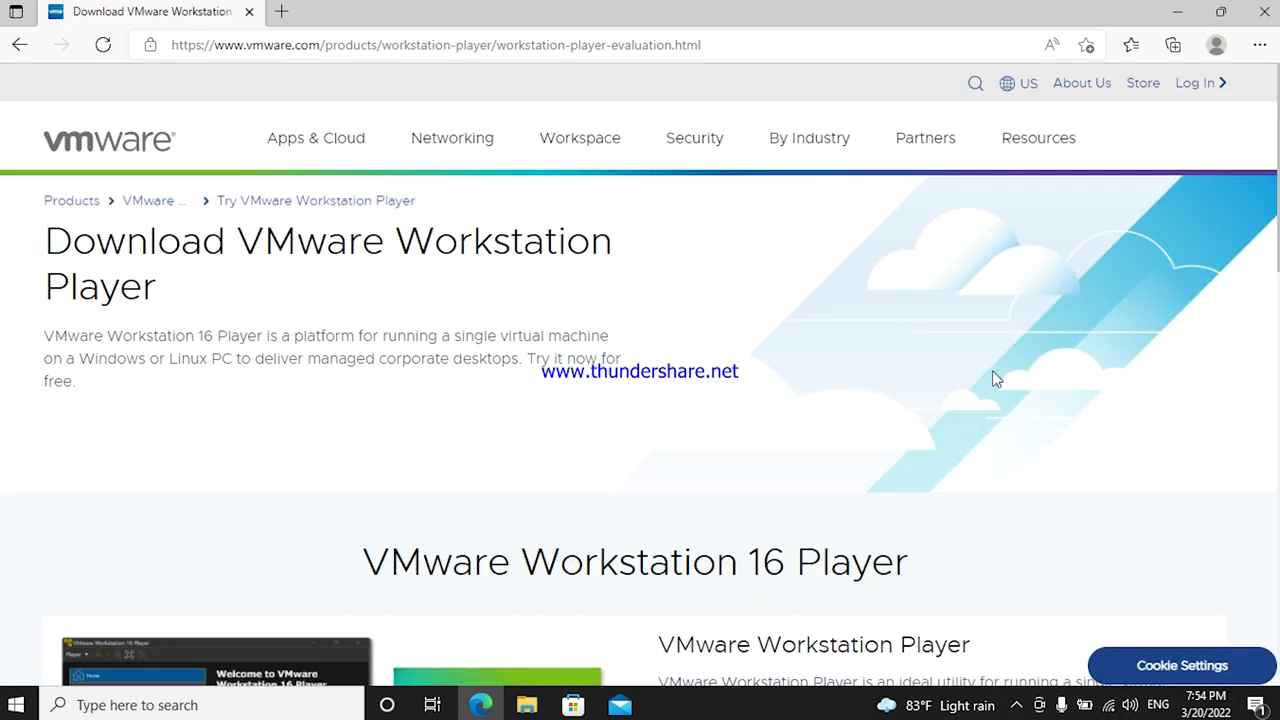
{"action": "scroll", "coordinate": [213, 327], "scroll_direction": "down", "scroll_amount": 6}
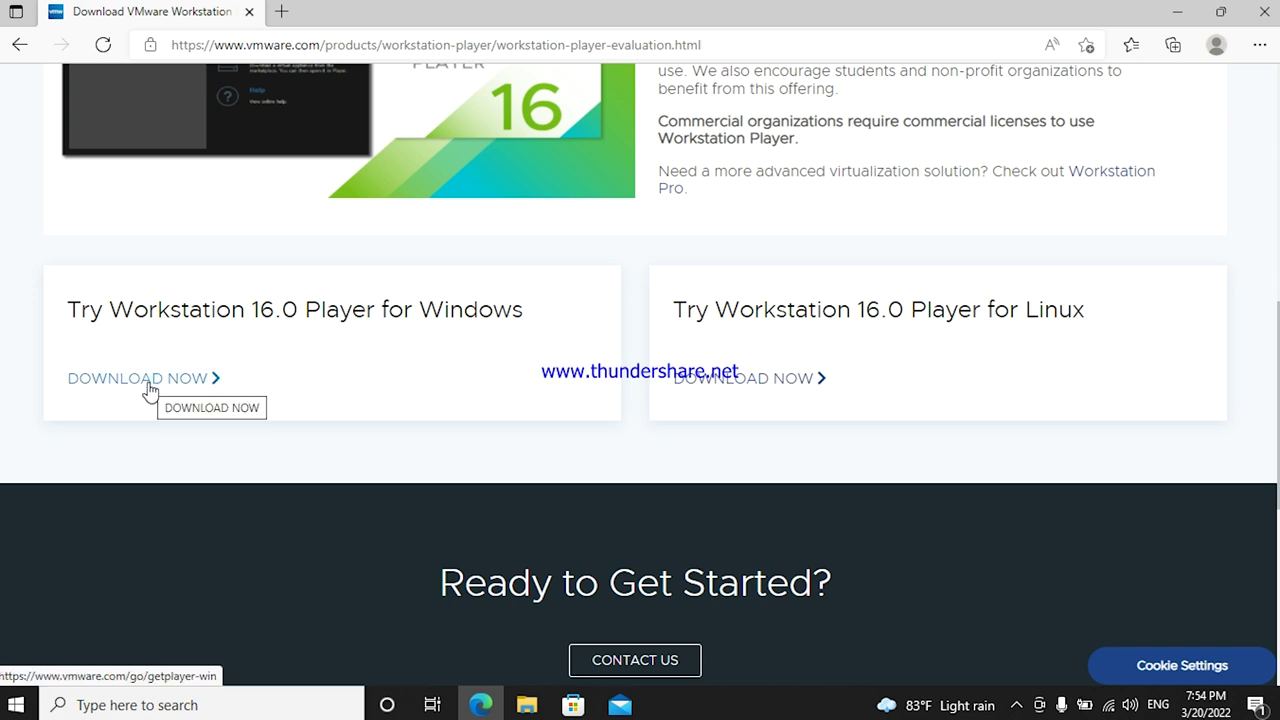
{"action": "left_click", "coordinate": [148, 384]}
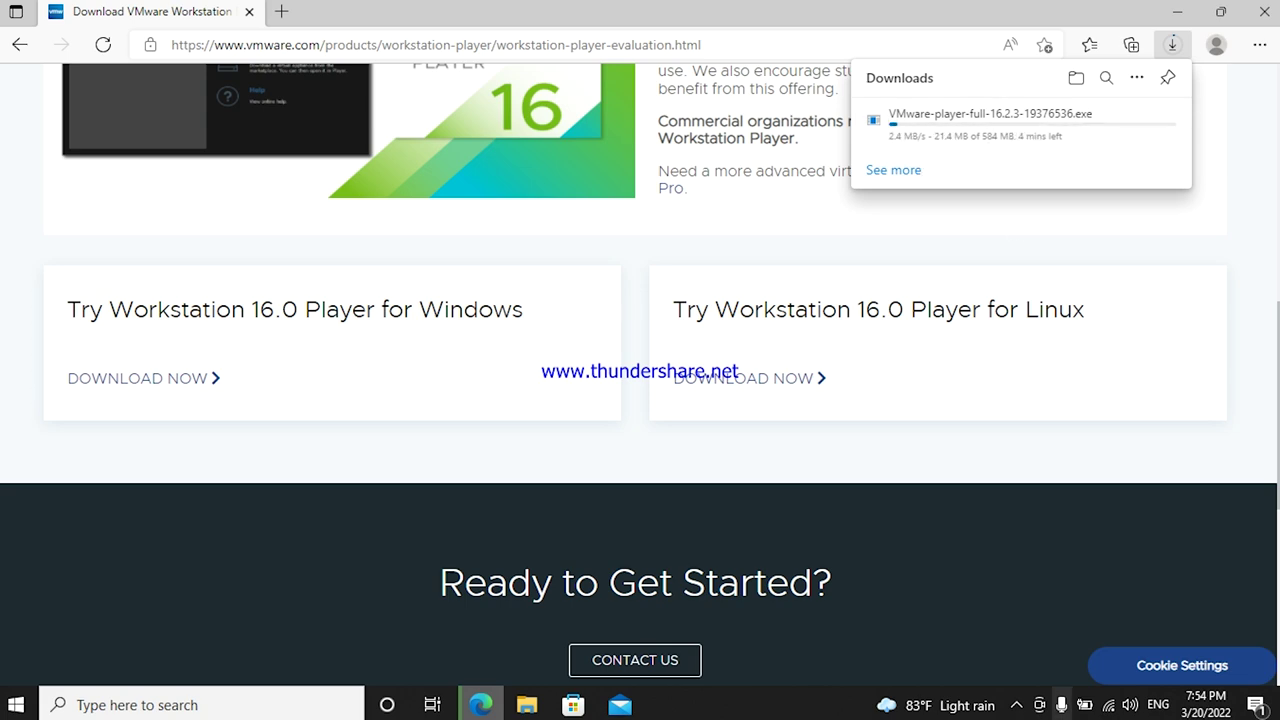
Step: Launch the VMware Player installer from the desktop and accept the license agreement in the setup wizard
{"action": "left_click_drag", "start_coordinate": [911, 321], "coordinate": [877, 365]}
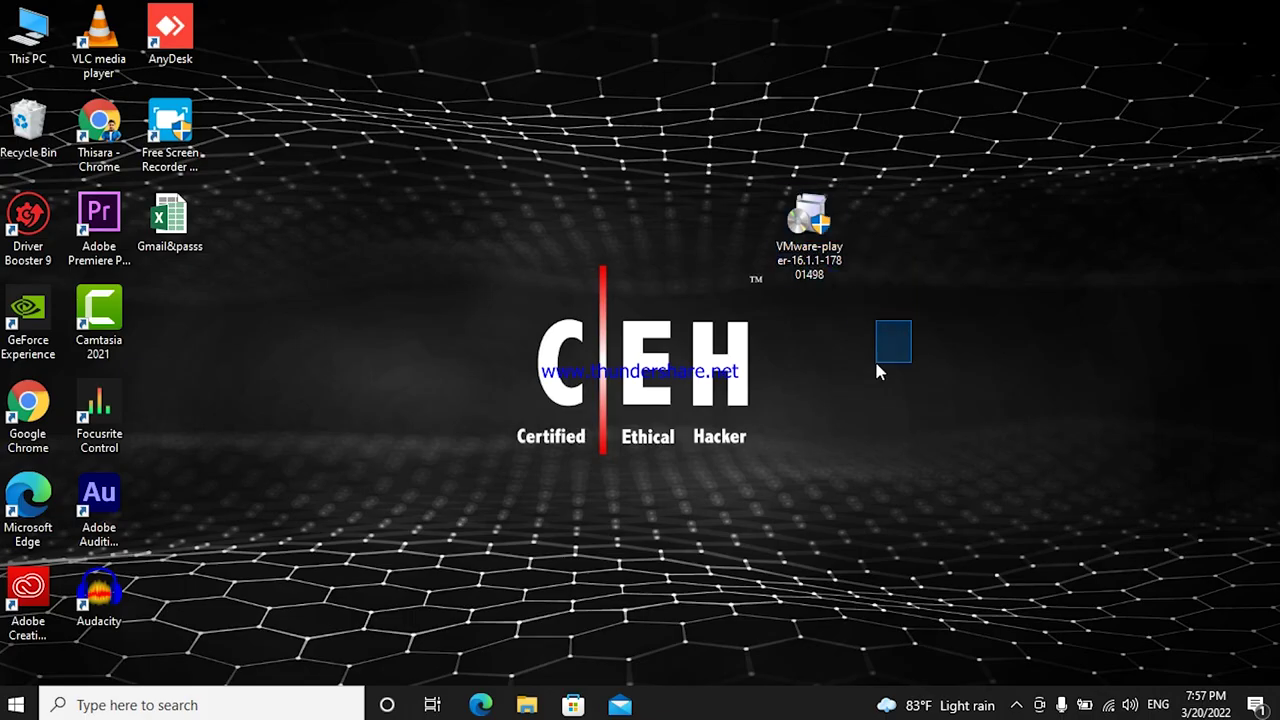
{"action": "double_click", "coordinate": [800, 230]}
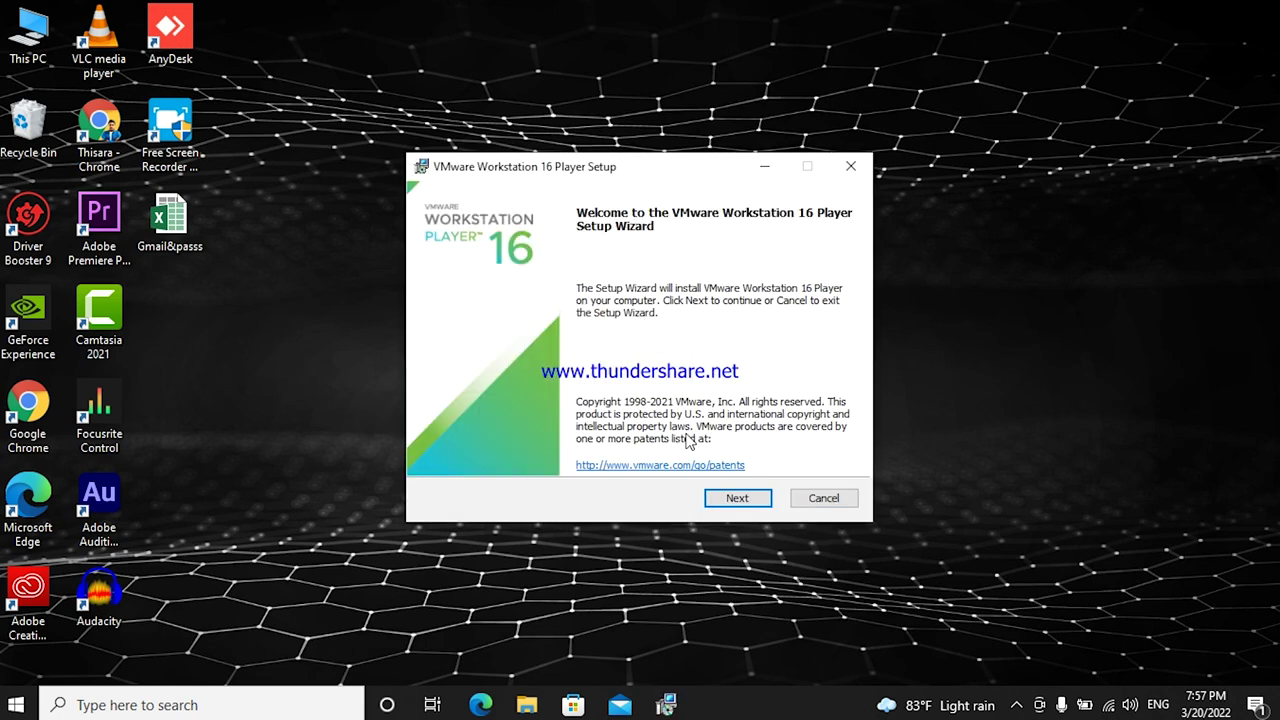
{"action": "key", "text": "Return"}
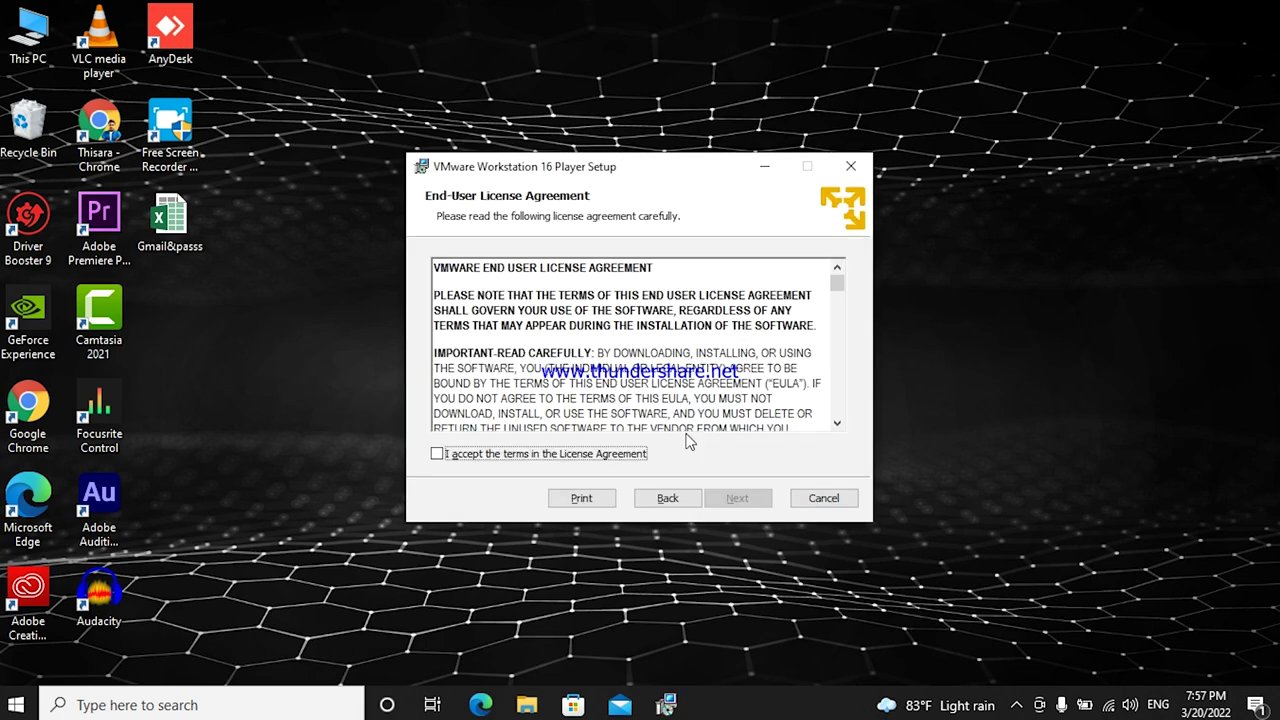
{"action": "left_click", "coordinate": [642, 454]}
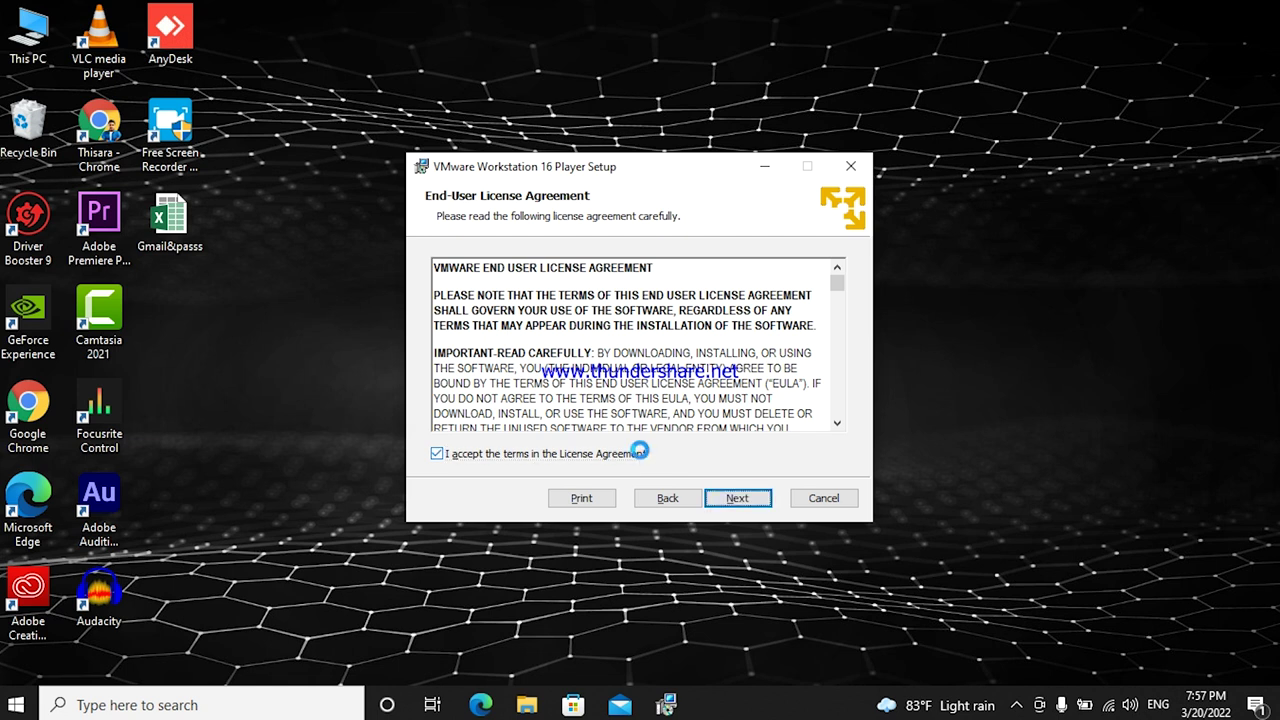
{"action": "key", "text": "Return"}
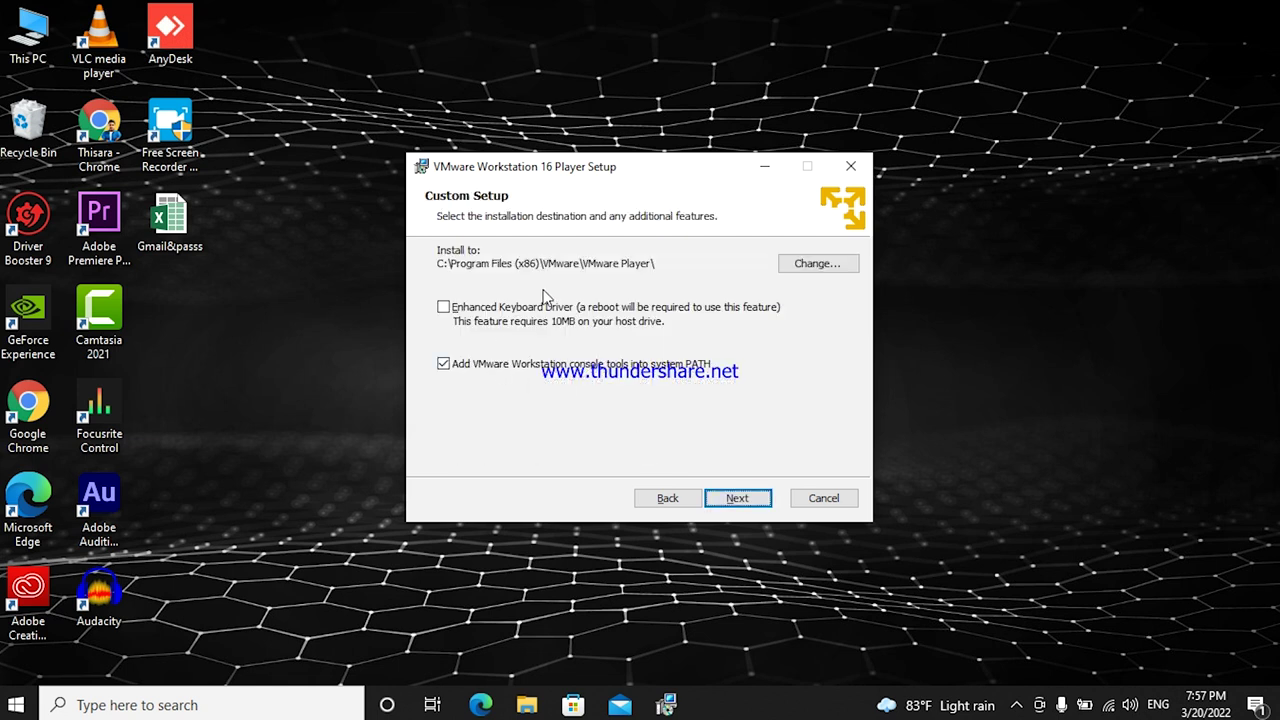
Step: Enable the Enhanced Keyboard Driver, and turn off startup update checks and the VMware Customer Experience Improvement Program
{"action": "left_click", "coordinate": [444, 308]}
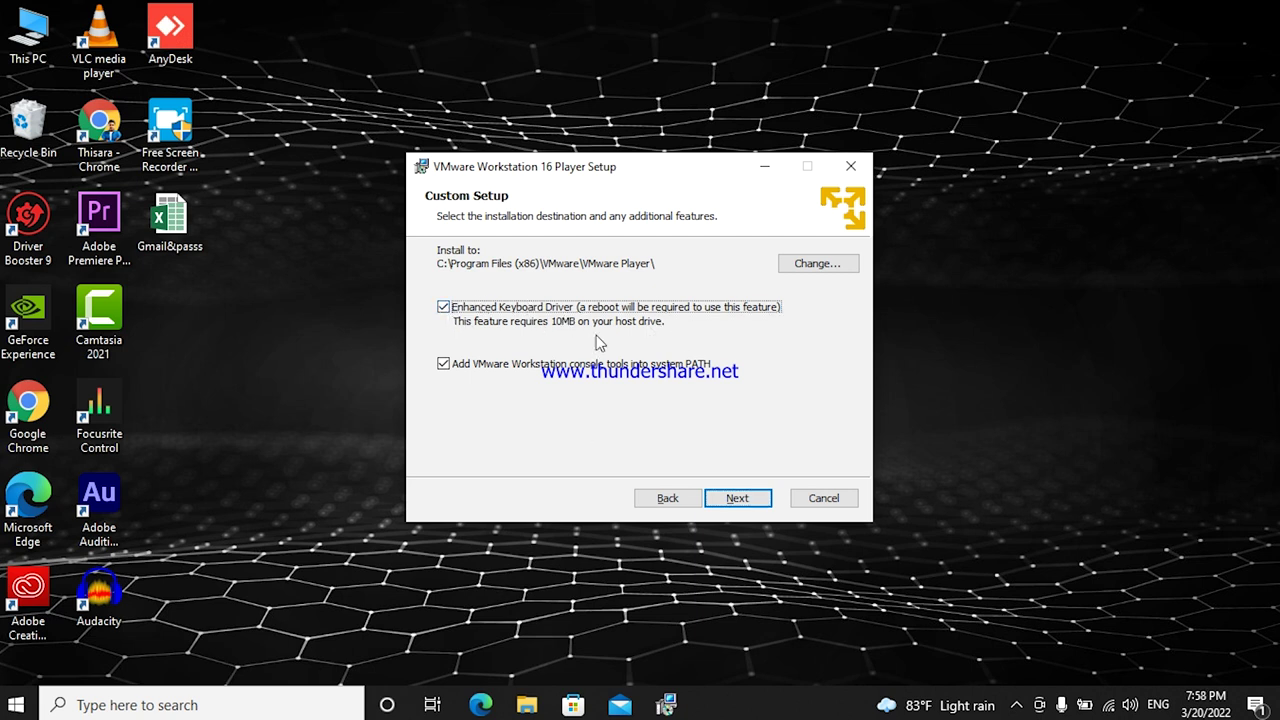
{"action": "left_click", "coordinate": [735, 498]}
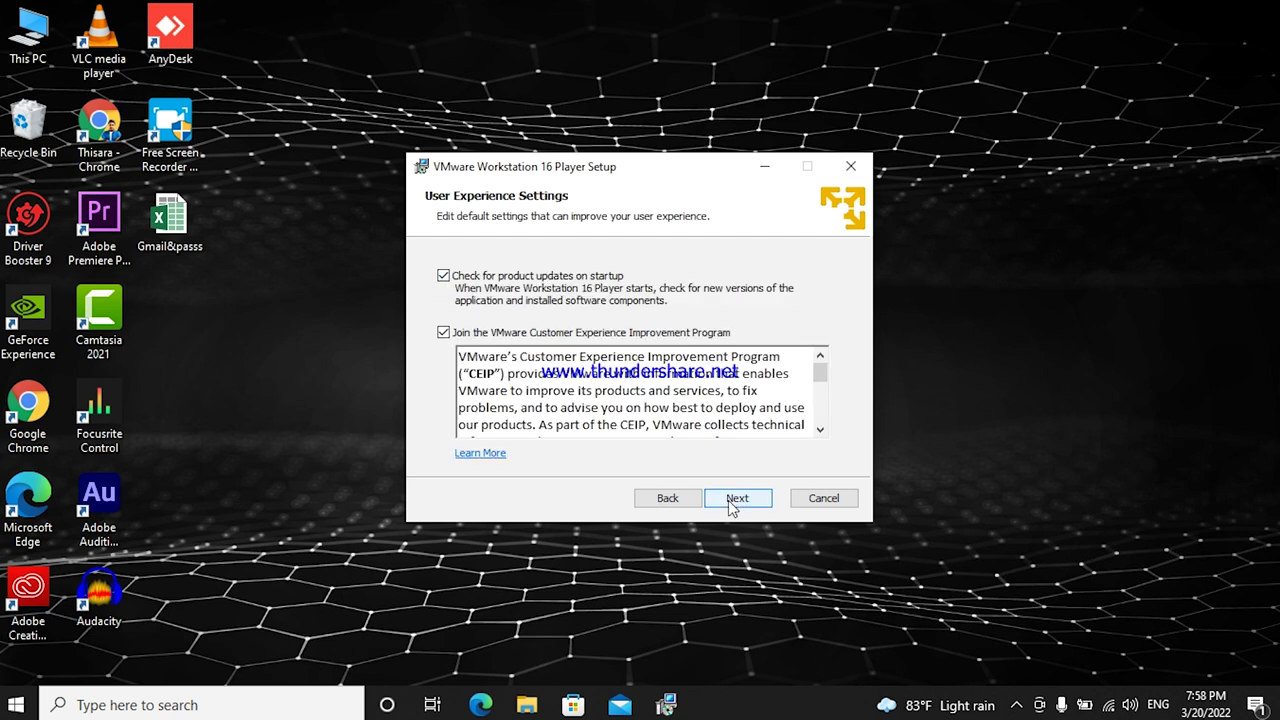
{"action": "left_click", "coordinate": [443, 334]}
{"action": "left_click", "coordinate": [443, 276]}
{"action": "left_click", "coordinate": [726, 500]}
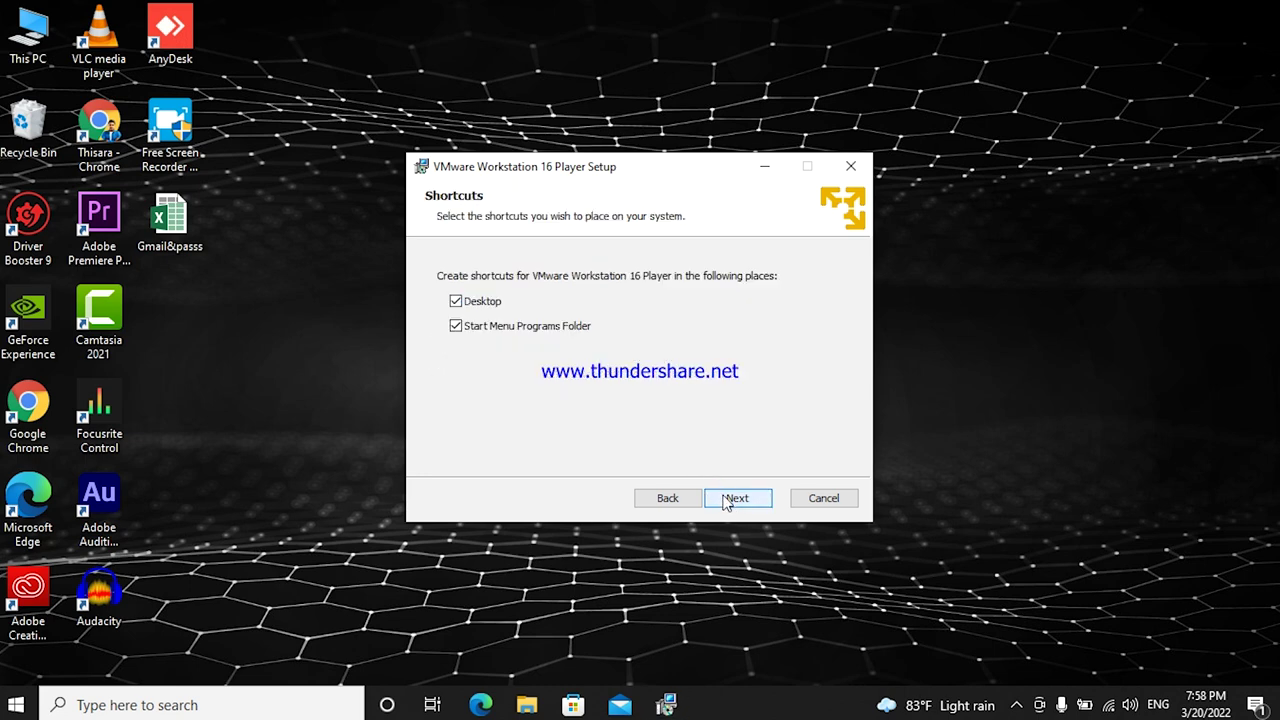
Step: Keep the Desktop and Start Menu shortcuts, install VMware Workstation 16 Player, and finish the setup wizard
{"action": "left_click", "coordinate": [729, 500]}
{"action": "left_click", "coordinate": [732, 498]}
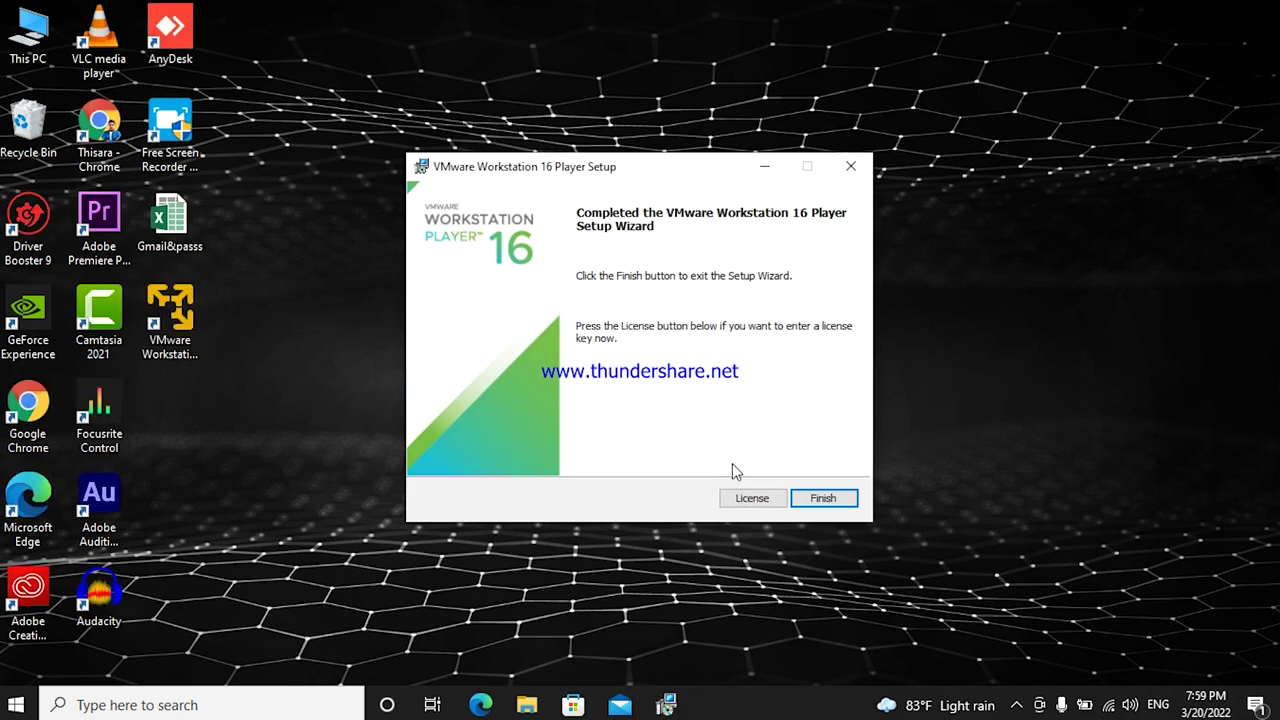
{"action": "left_click", "coordinate": [824, 499]}
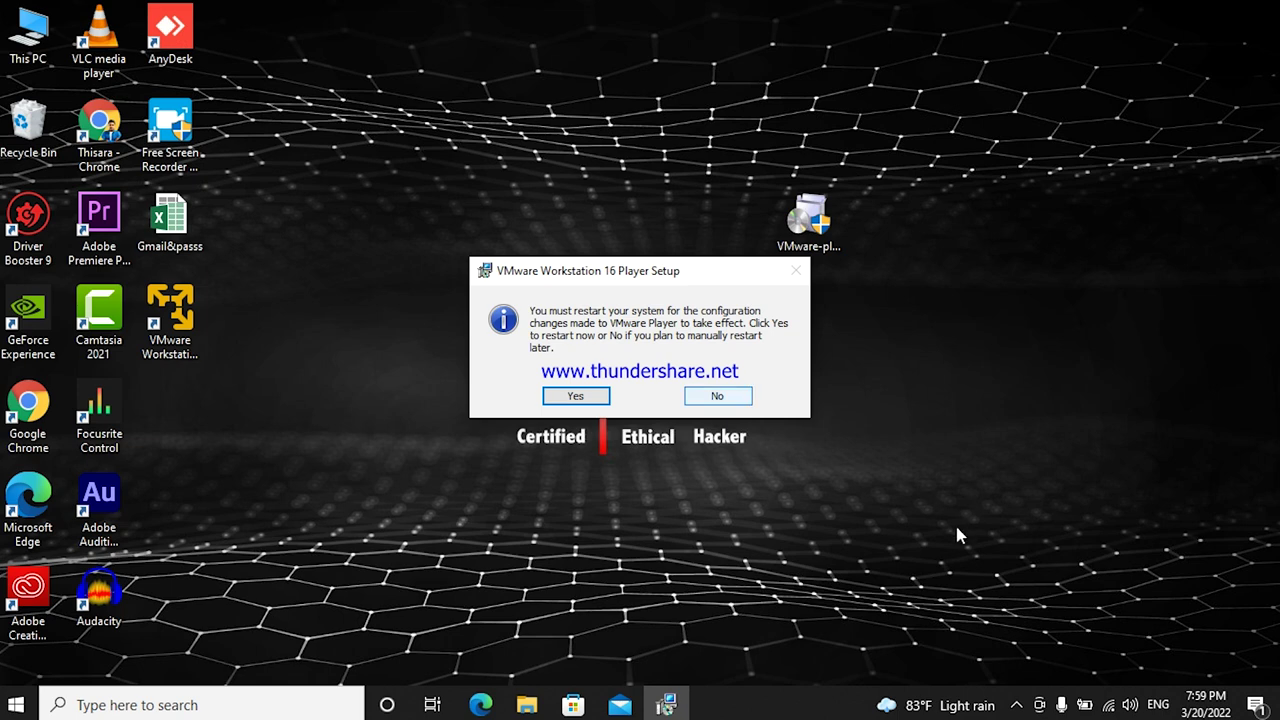
{"action": "left_click", "coordinate": [1016, 705]}
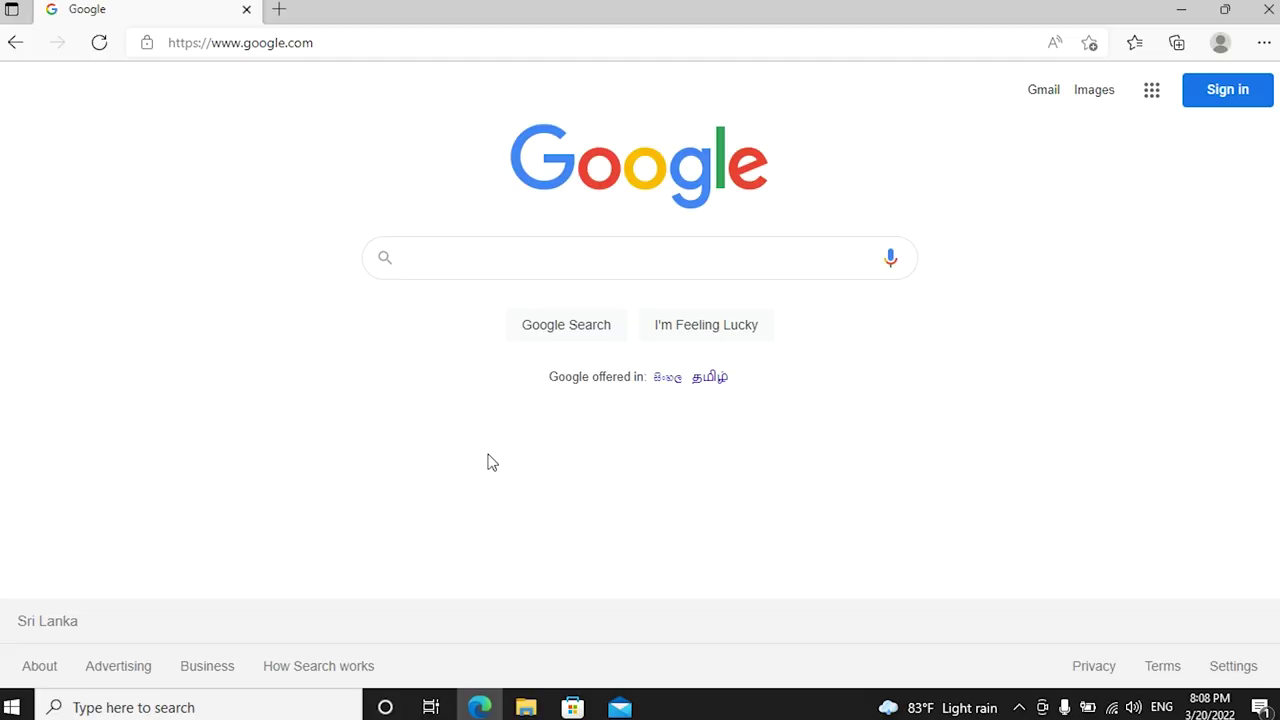
Step: Search Google for "kali linux" and open the official kali.org website
{"action": "type", "text": "kali "}
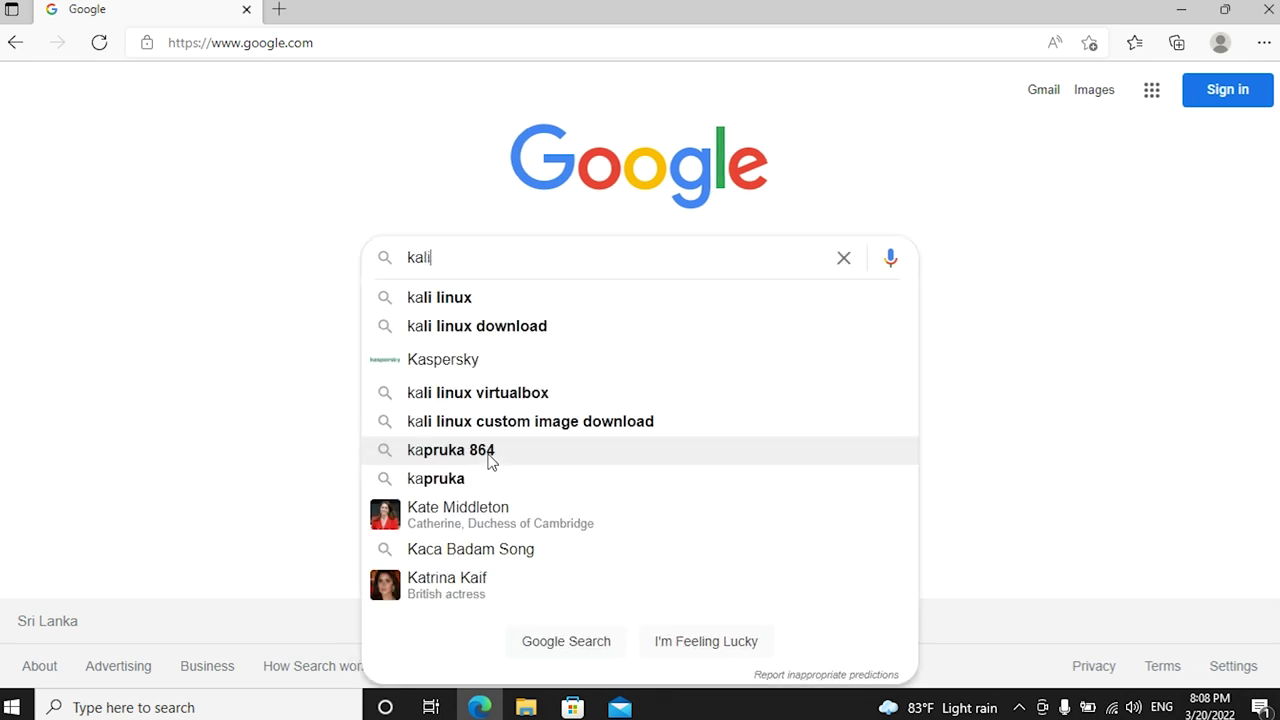
{"action": "type", "text": "linux"}
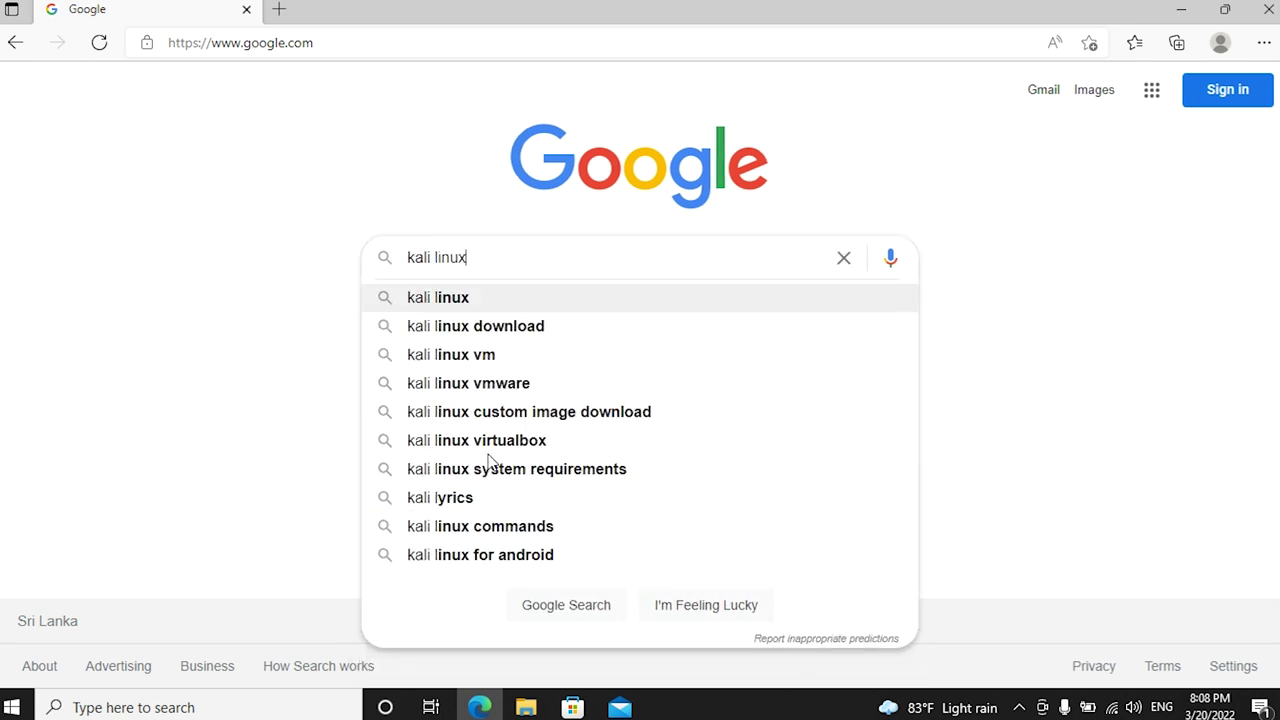
{"action": "key", "text": "Return"}
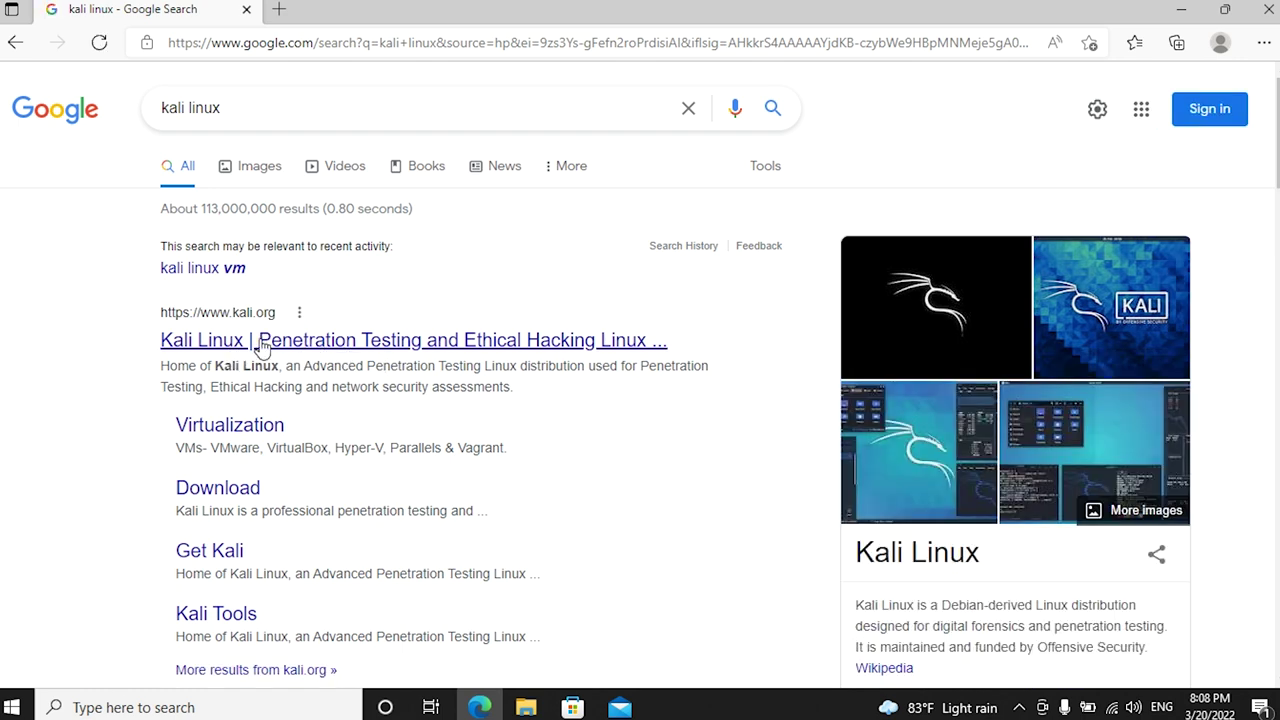
{"action": "left_click", "coordinate": [262, 345]}
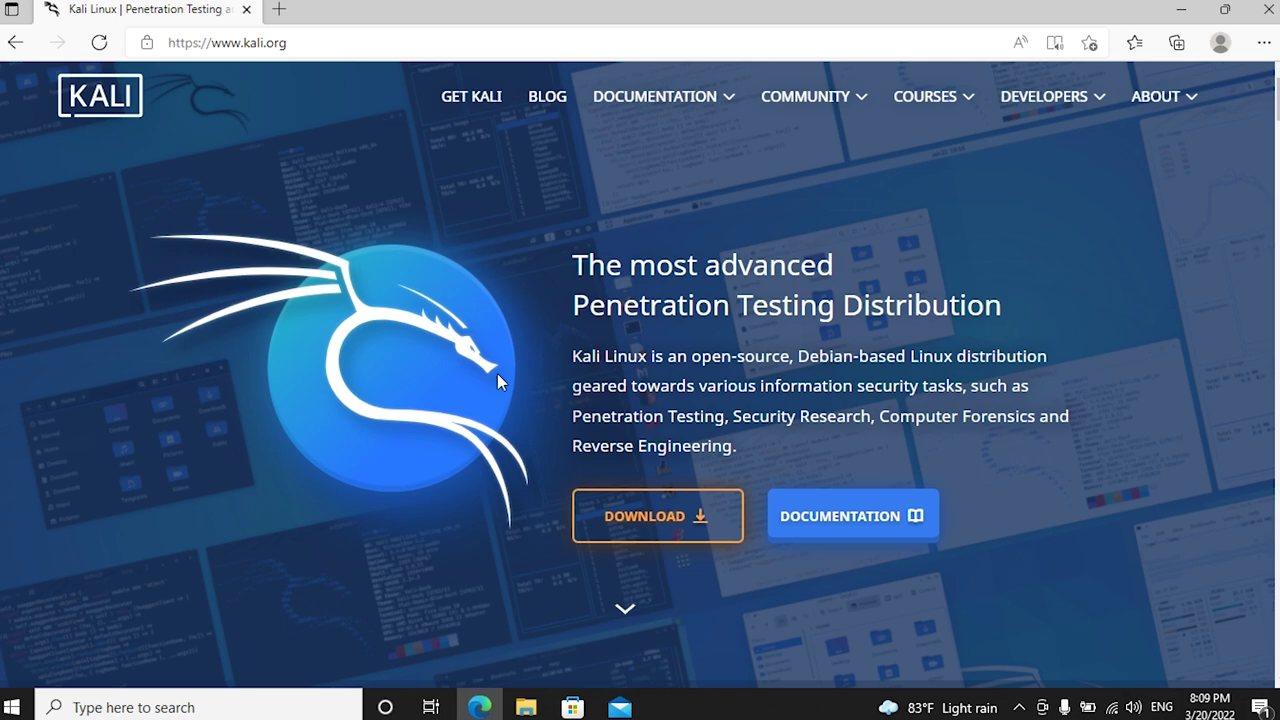
Step: Open the Virtual Machines section of the Kali download page and choose the 64-bit images
{"action": "left_click", "coordinate": [640, 528]}
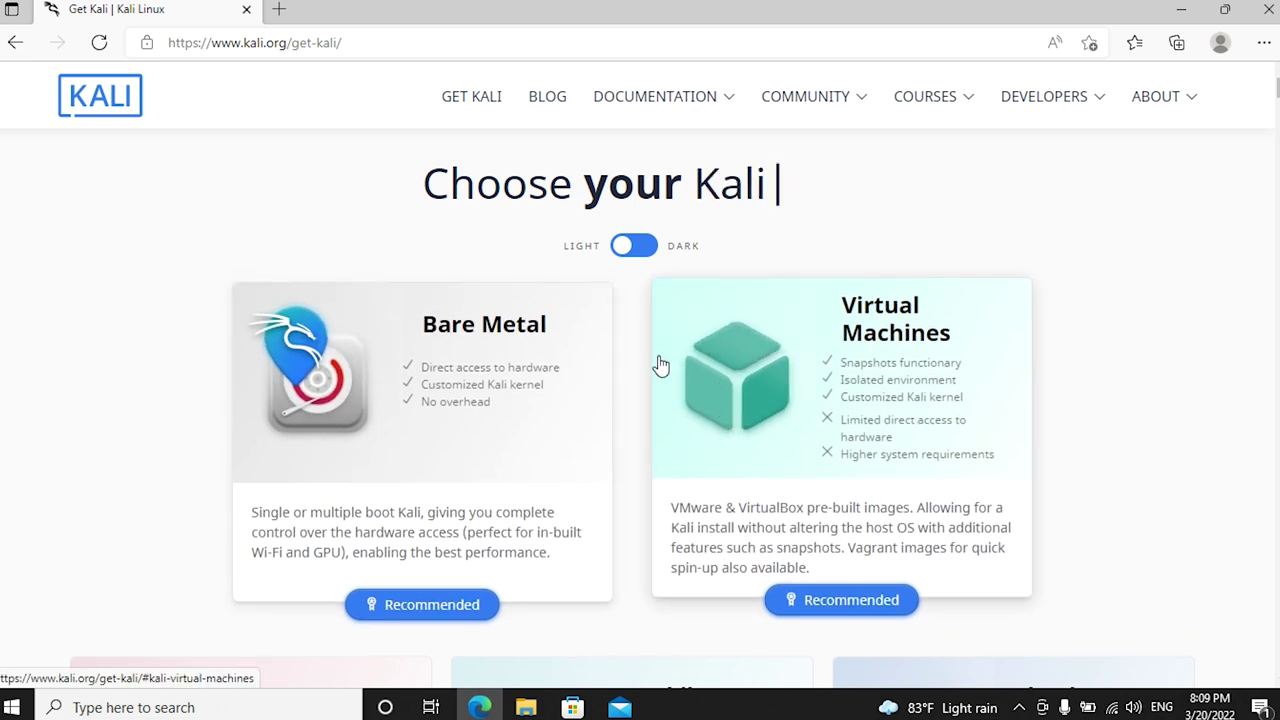
{"action": "left_click", "coordinate": [829, 603]}
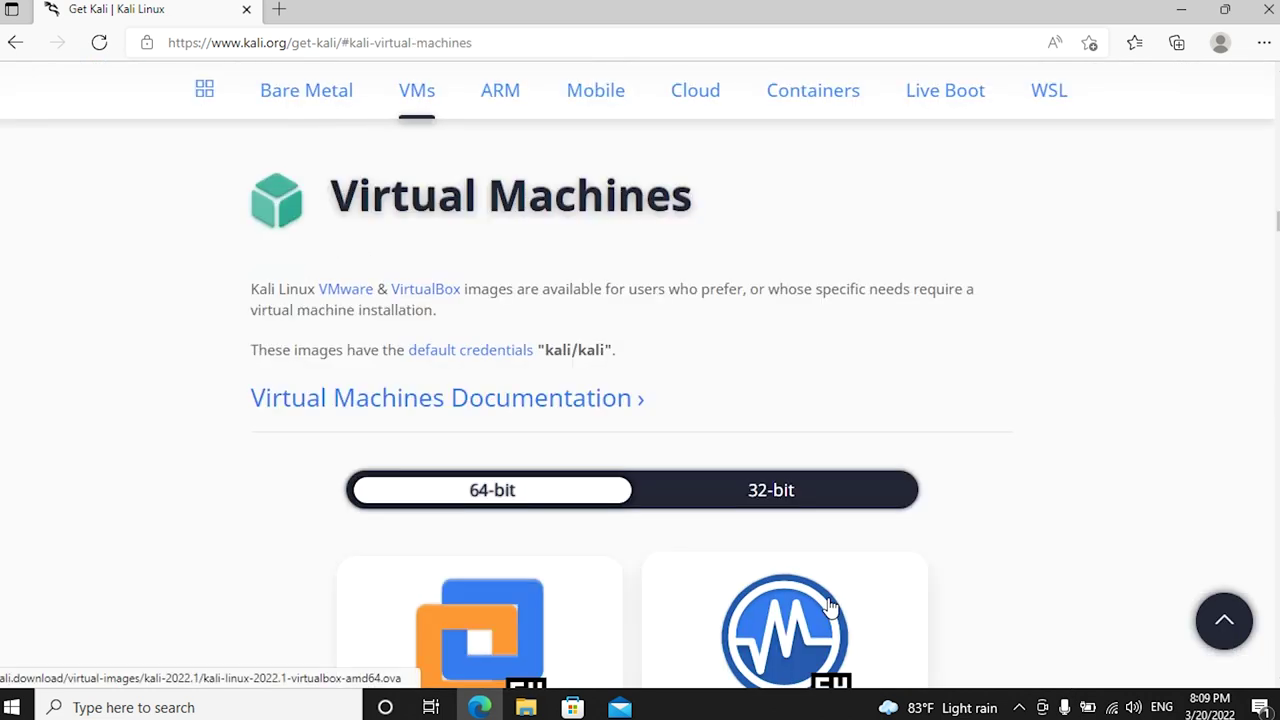
{"action": "scroll", "coordinate": [640, 415], "scroll_direction": "down", "scroll_amount": 3}
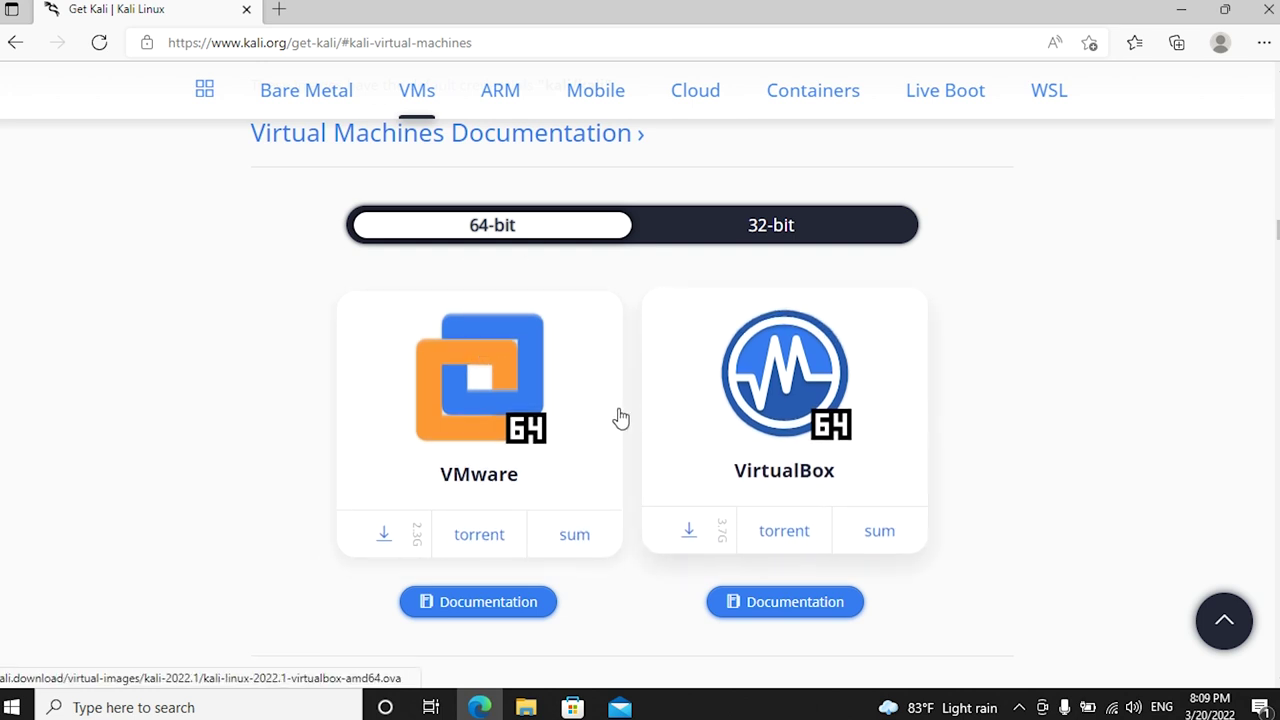
{"action": "left_click", "coordinate": [686, 226]}
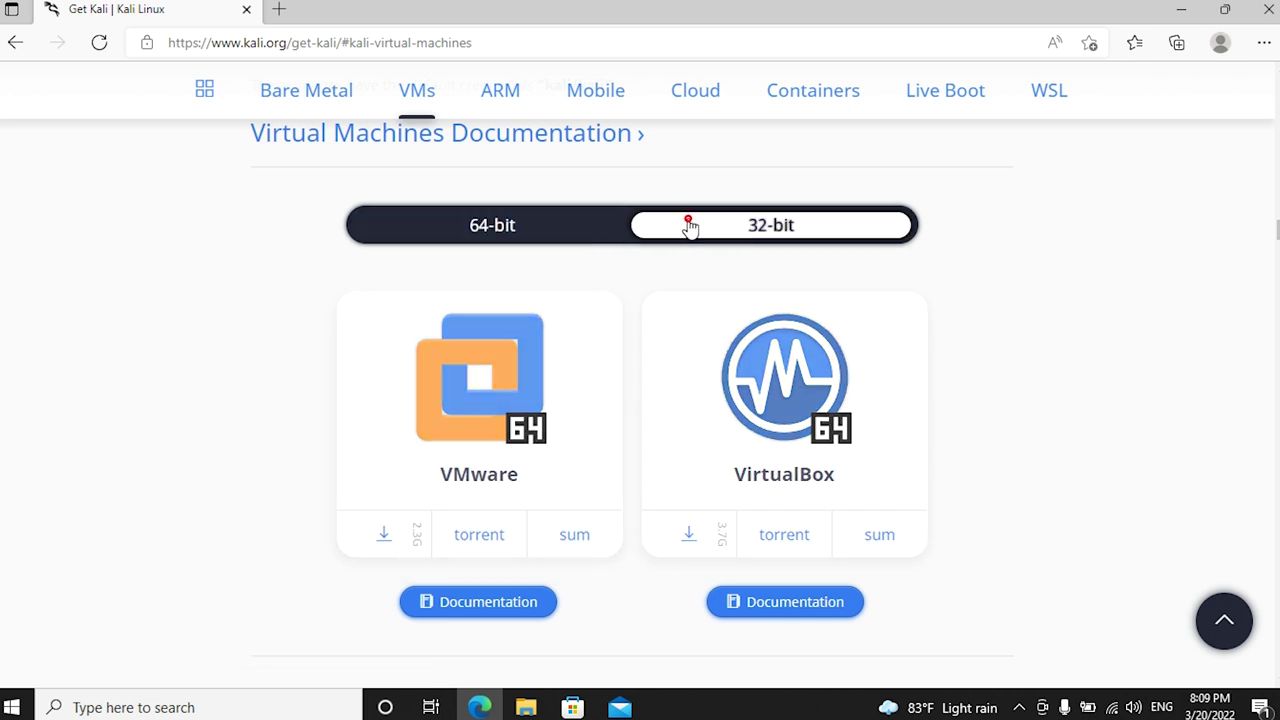
{"action": "left_click", "coordinate": [566, 226]}
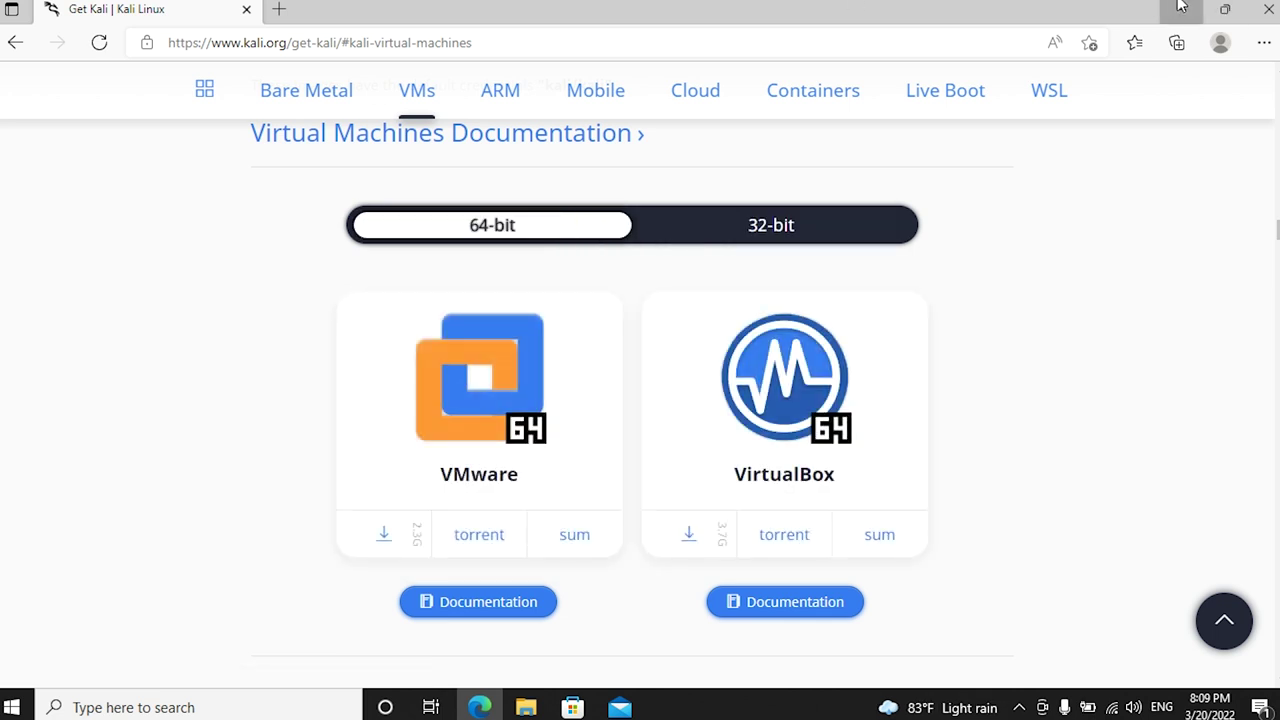
Step: Open the properties of This PC from the desktop and check the system type in the device specifications
{"action": "left_click", "coordinate": [1181, 9]}
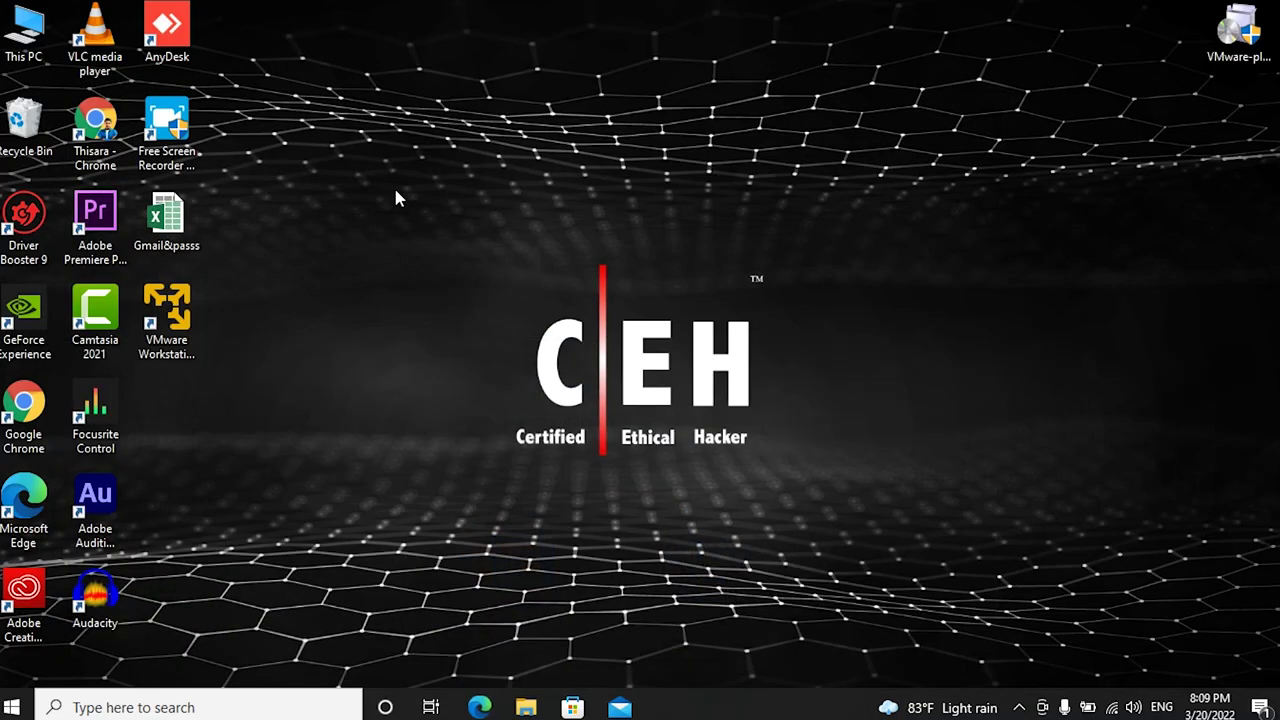
{"action": "right_click", "coordinate": [28, 24]}
{"action": "left_click", "coordinate": [85, 243]}
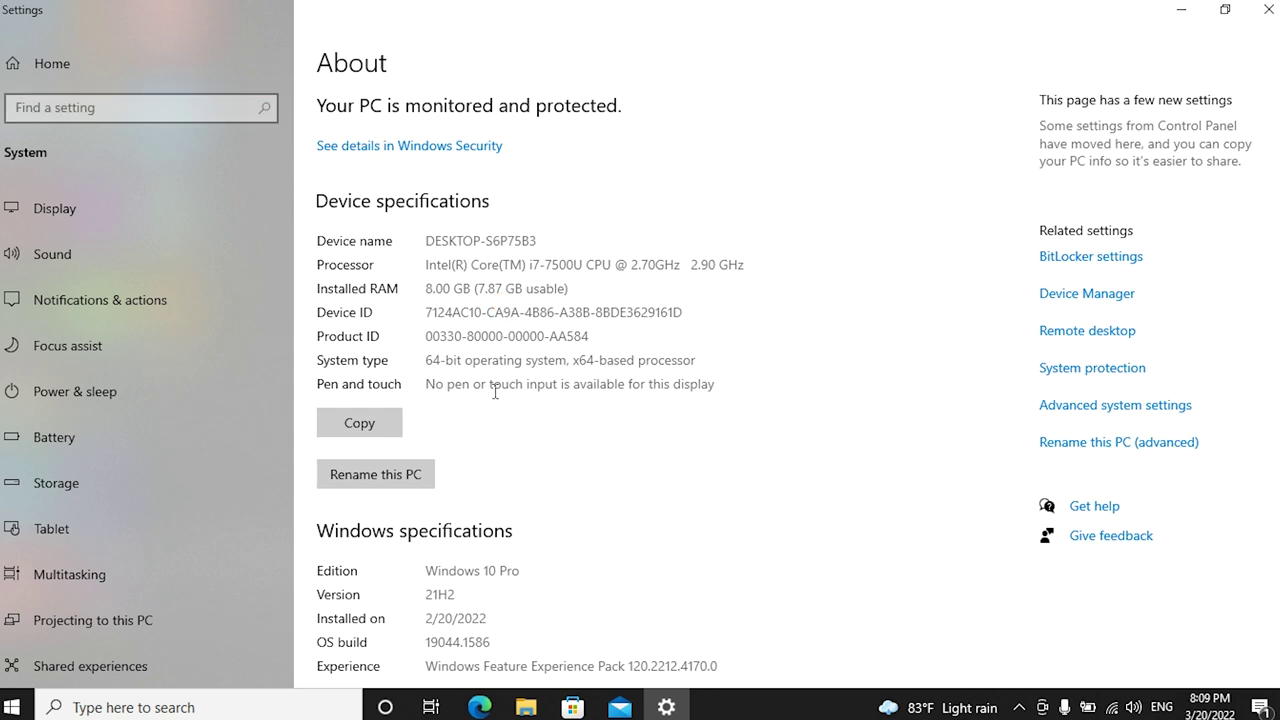
{"action": "left_click_drag", "start_coordinate": [428, 359], "coordinate": [712, 358]}
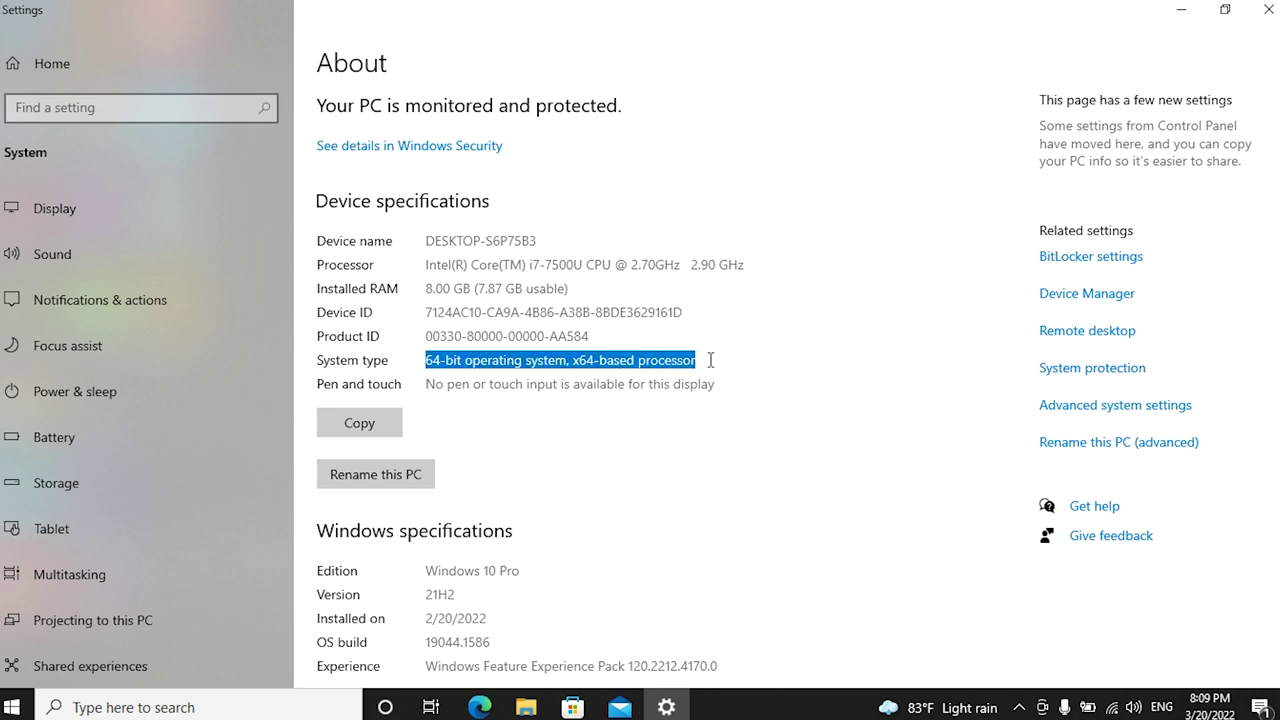
{"action": "left_click", "coordinate": [631, 424]}
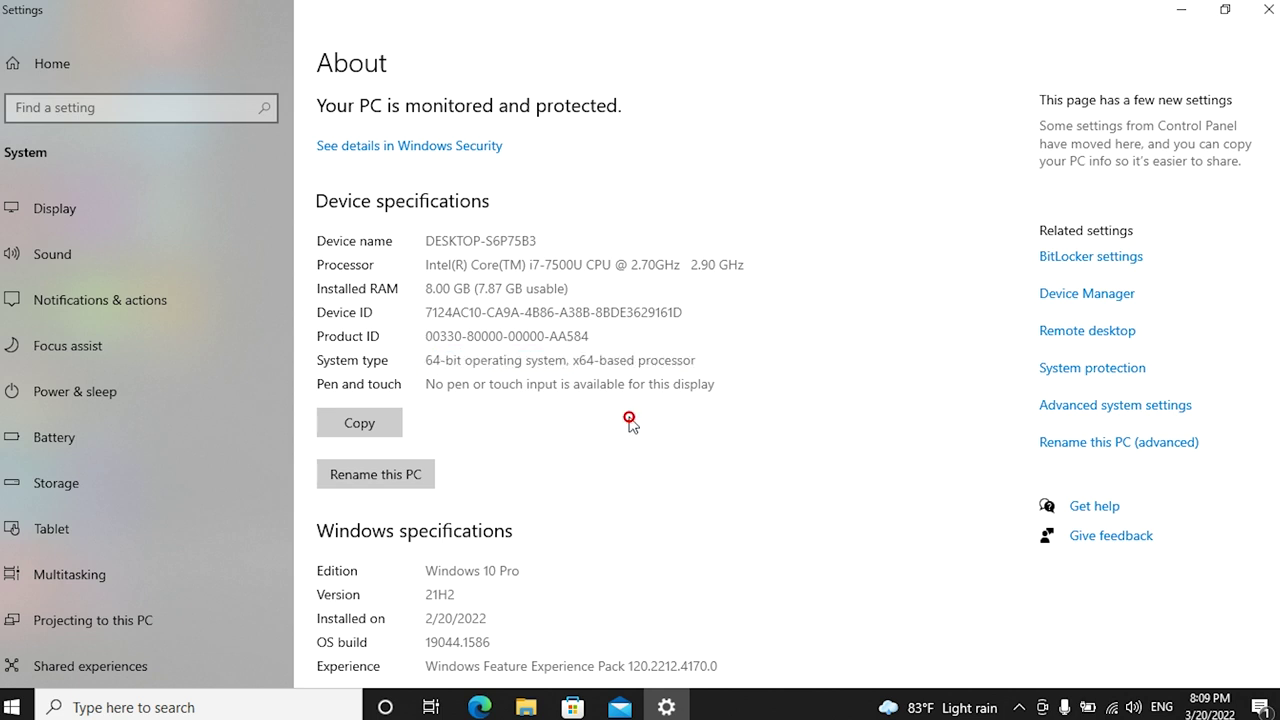
{"action": "left_click", "coordinate": [631, 424]}
{"action": "left_click", "coordinate": [1266, 10]}
Step: Switch back to Microsoft Edge and download the 64-bit VMware image of Kali Linux
{"action": "left_click", "coordinate": [470, 707]}
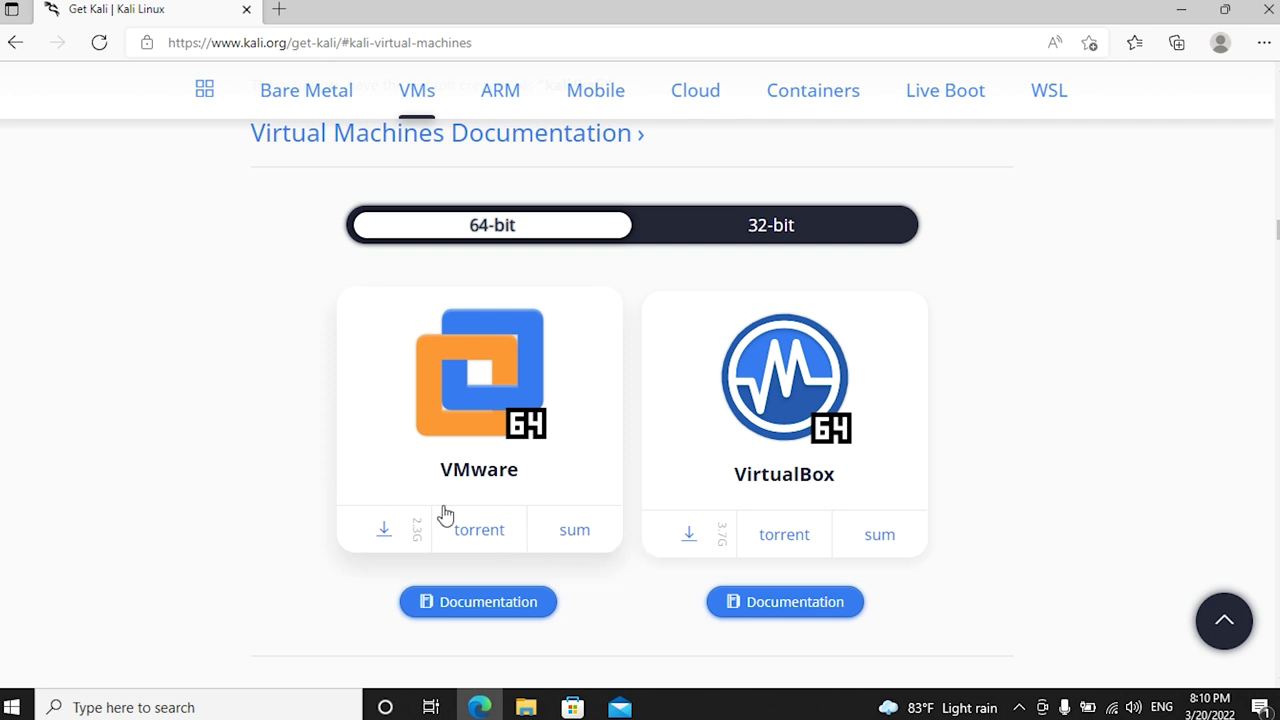
{"action": "left_click", "coordinate": [386, 538]}
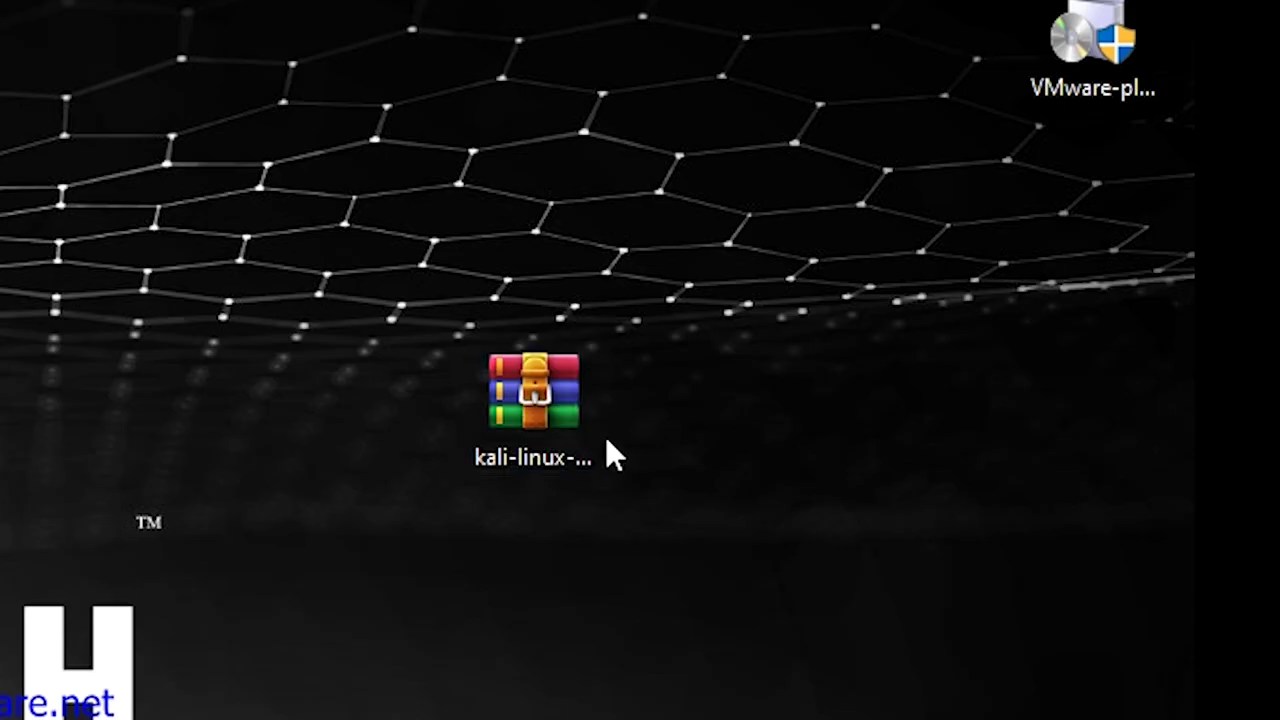
Step: Set the extraction destination of the desktop's kali-linux archive to a new folder named after the archive on New Volume (D:)
{"action": "mouse_move", "coordinate": [486, 458]}
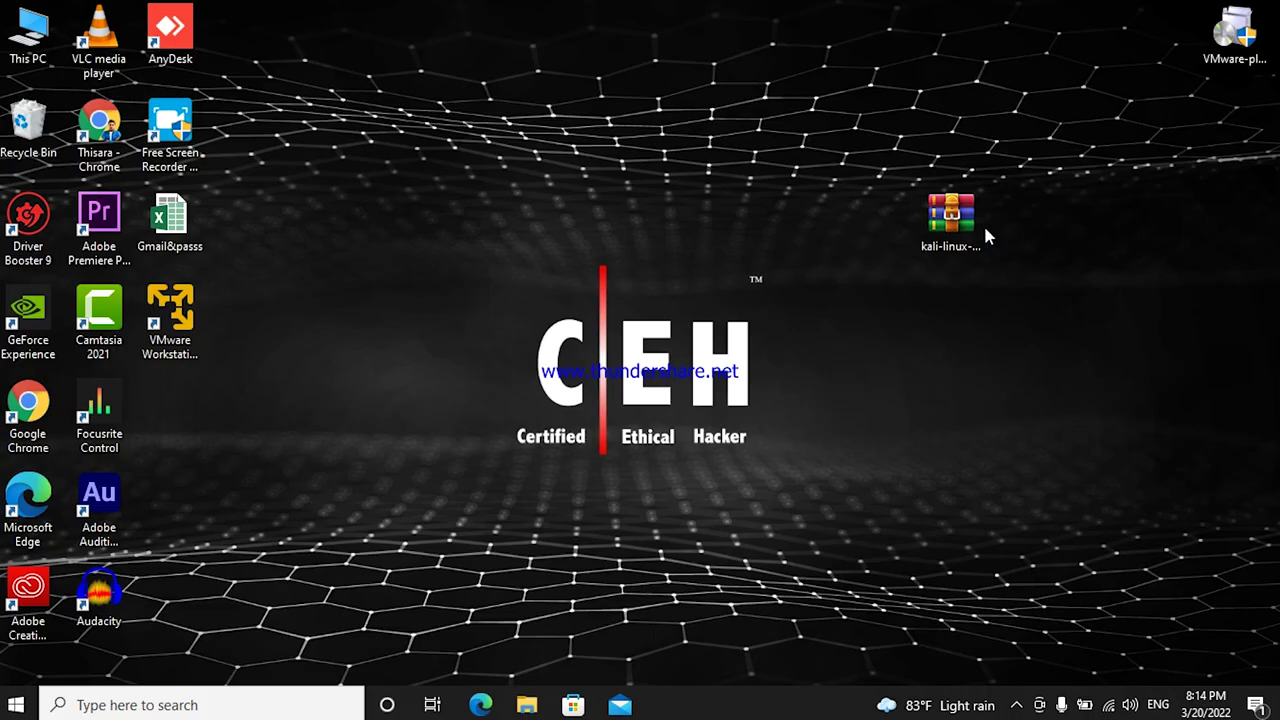
{"action": "left_click", "coordinate": [952, 226]}
{"action": "right_click", "coordinate": [959, 224]}
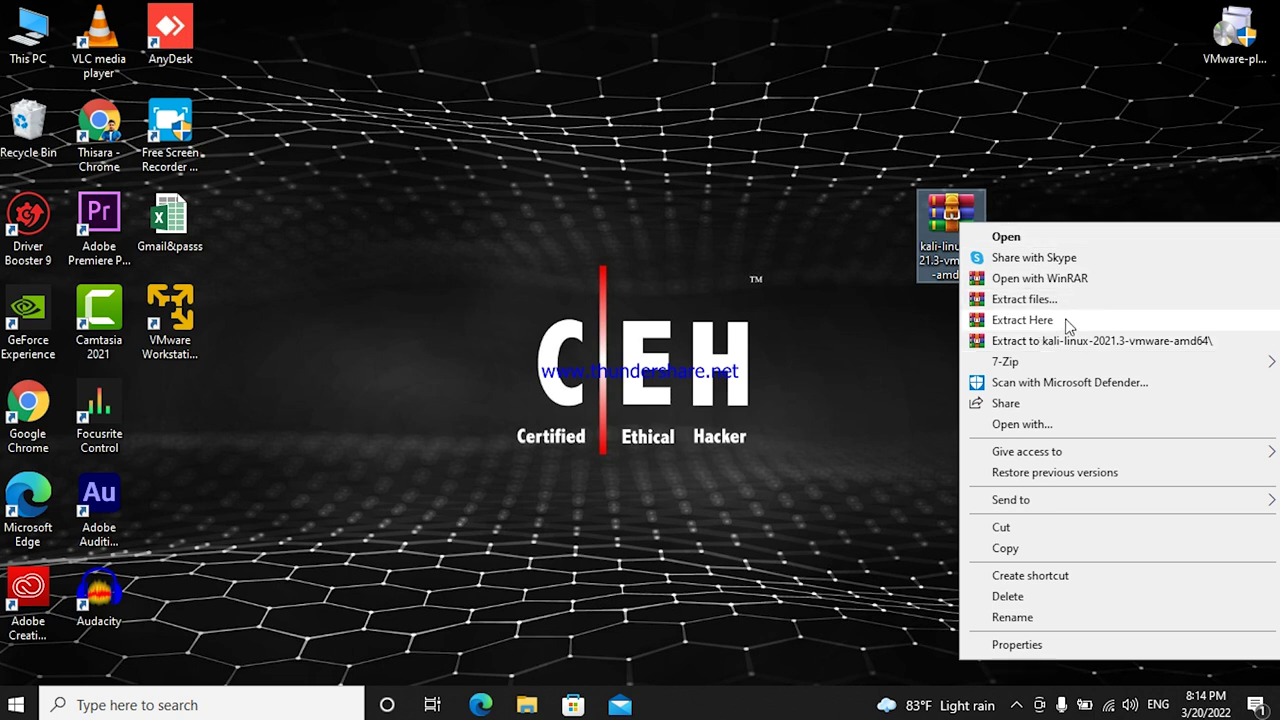
{"action": "left_click", "coordinate": [1023, 299]}
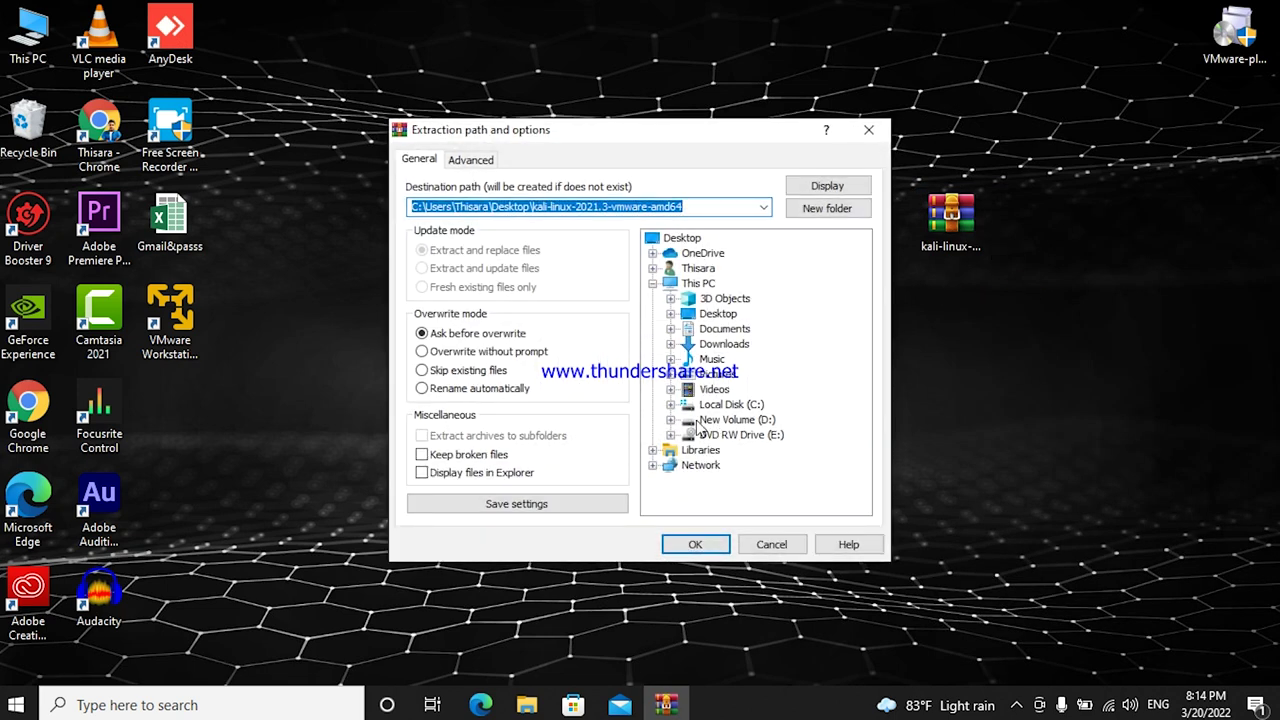
{"action": "left_click", "coordinate": [705, 420]}
{"action": "left_click", "coordinate": [670, 420]}
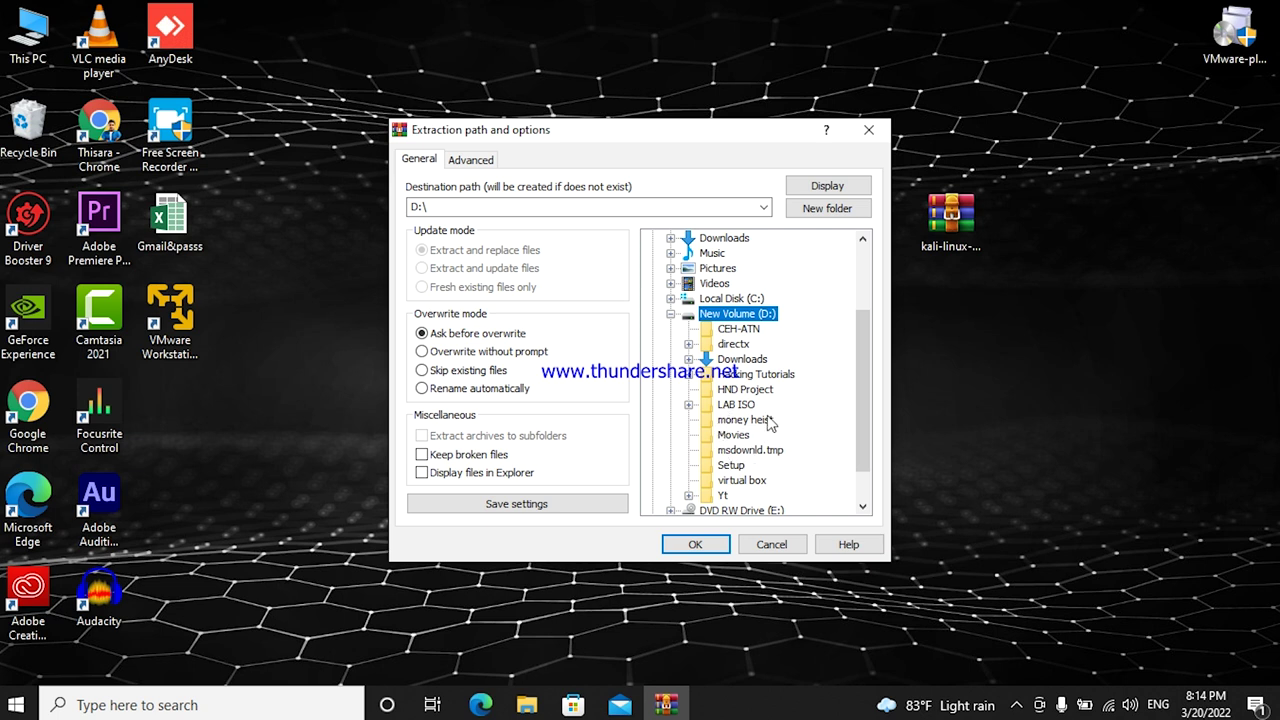
{"action": "left_click", "coordinate": [828, 208]}
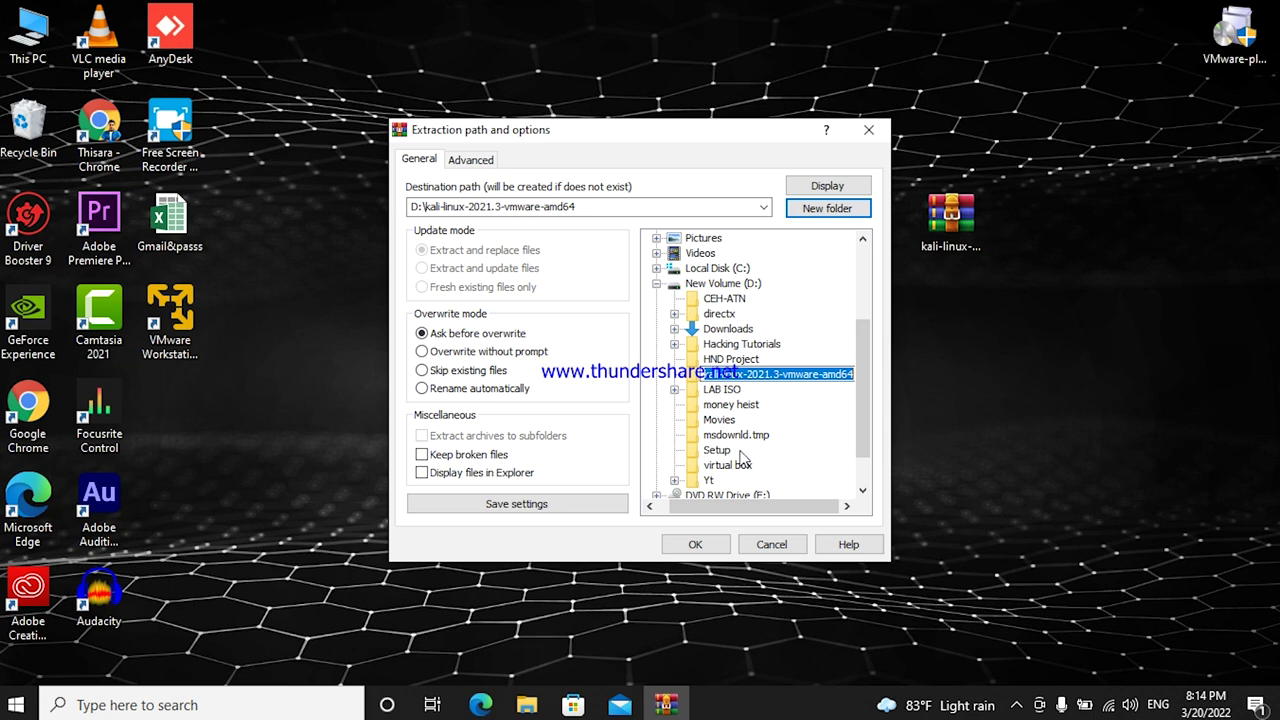
Step: Start extracting the kali-linux archive to the chosen D:\kali-linux-2021.3-vmware-amd64 folder
{"action": "left_click", "coordinate": [724, 548]}
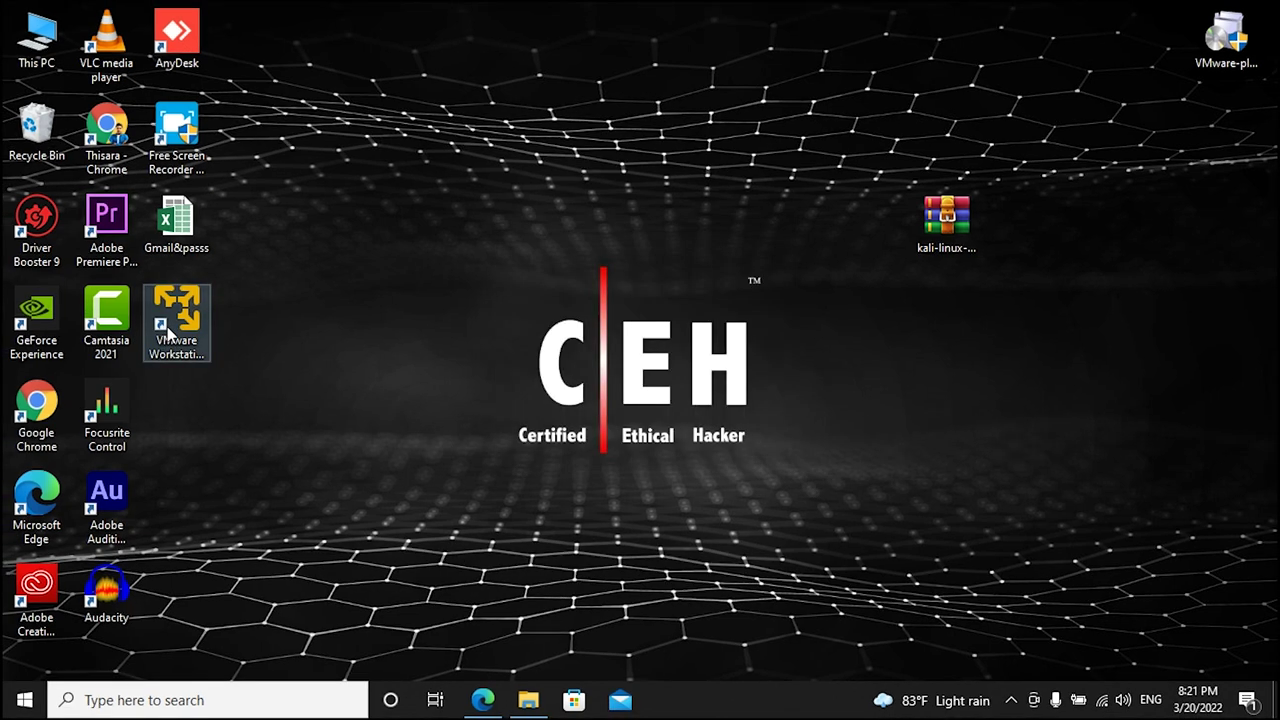
Step: Launch VMware Workstation Player and open the Kali-Linux-2021.3-vmware-amd64 virtual machine from its extracted folder on New Volume (D:)
{"action": "double_click", "coordinate": [199, 330]}
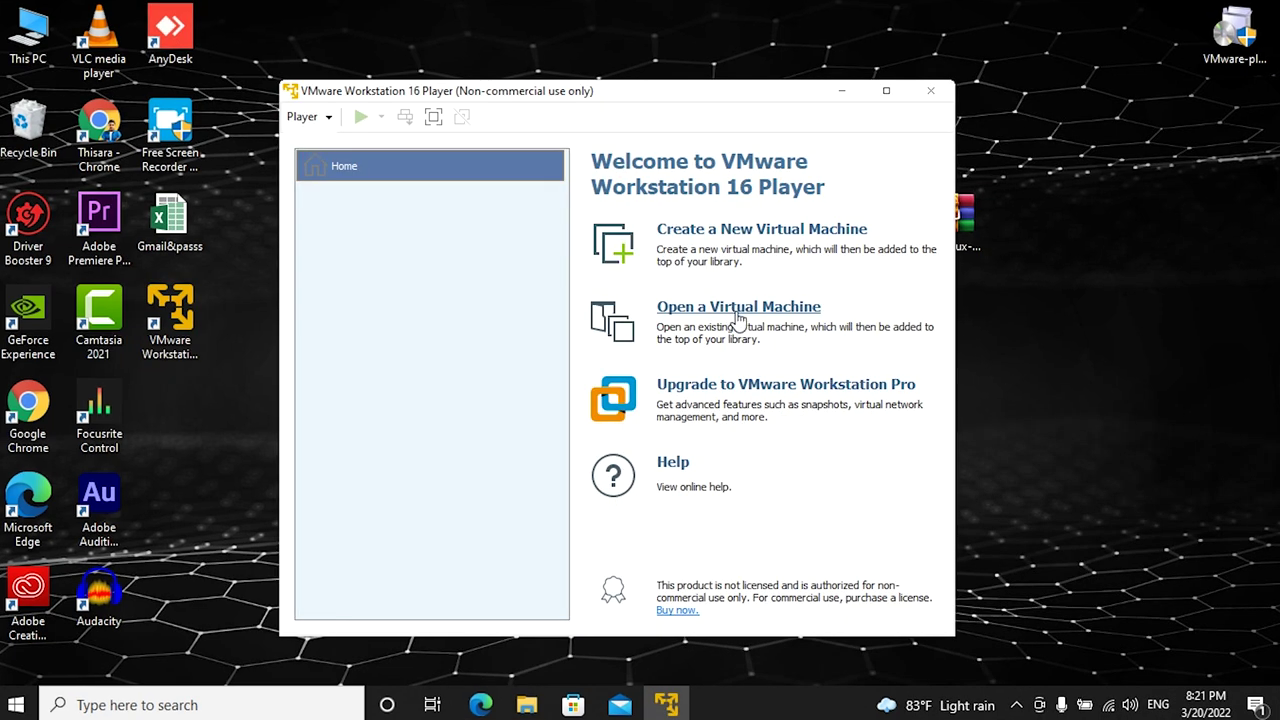
{"action": "left_click", "coordinate": [737, 307]}
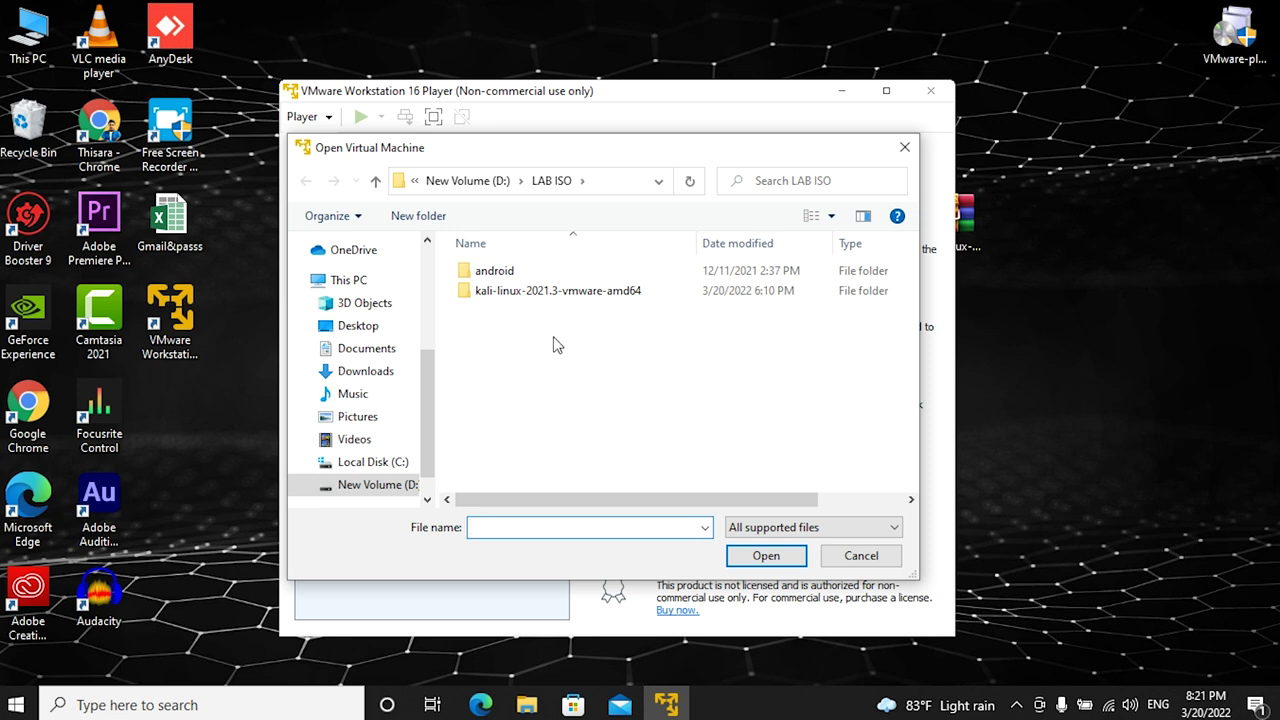
{"action": "left_click", "coordinate": [375, 181]}
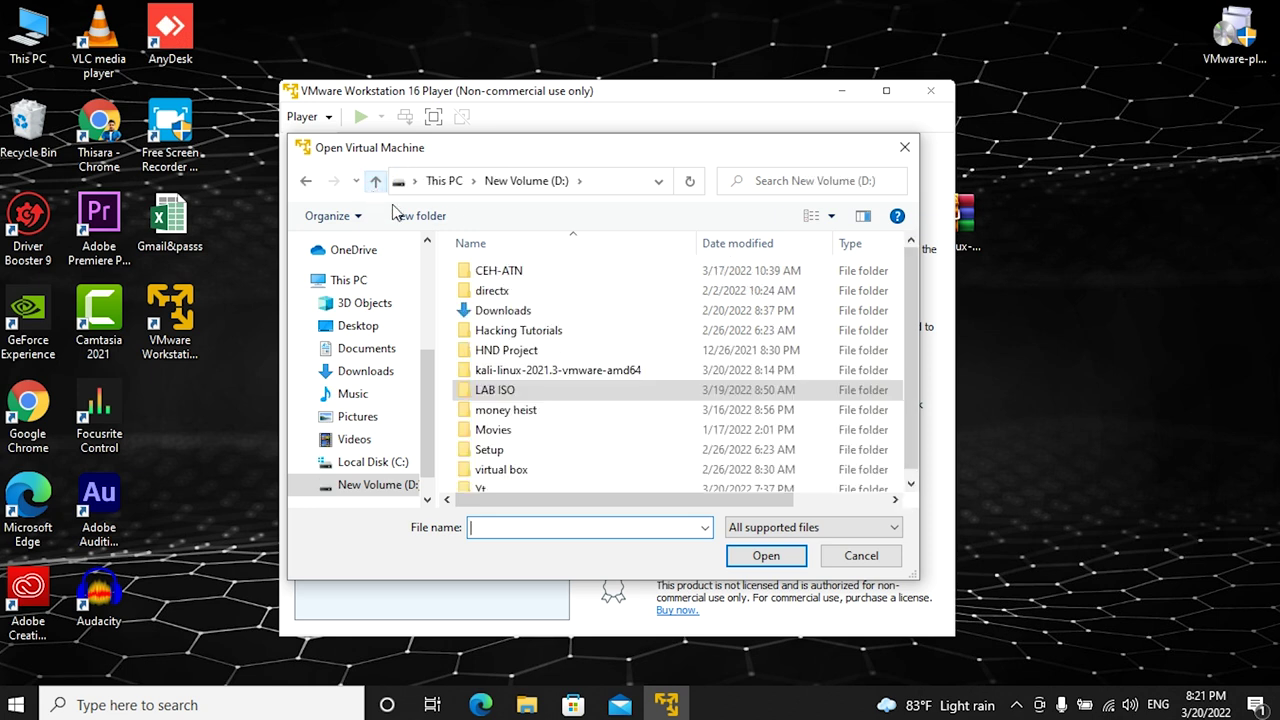
{"action": "double_click", "coordinate": [597, 370]}
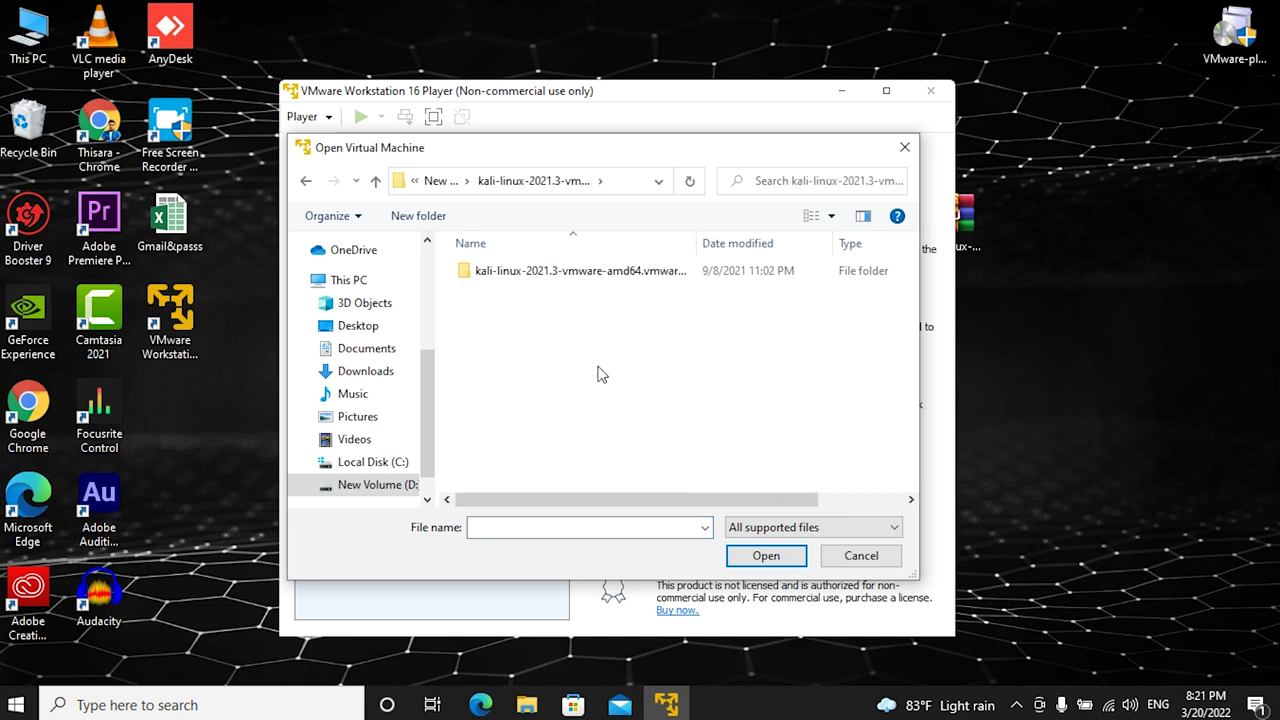
{"action": "double_click", "coordinate": [659, 274]}
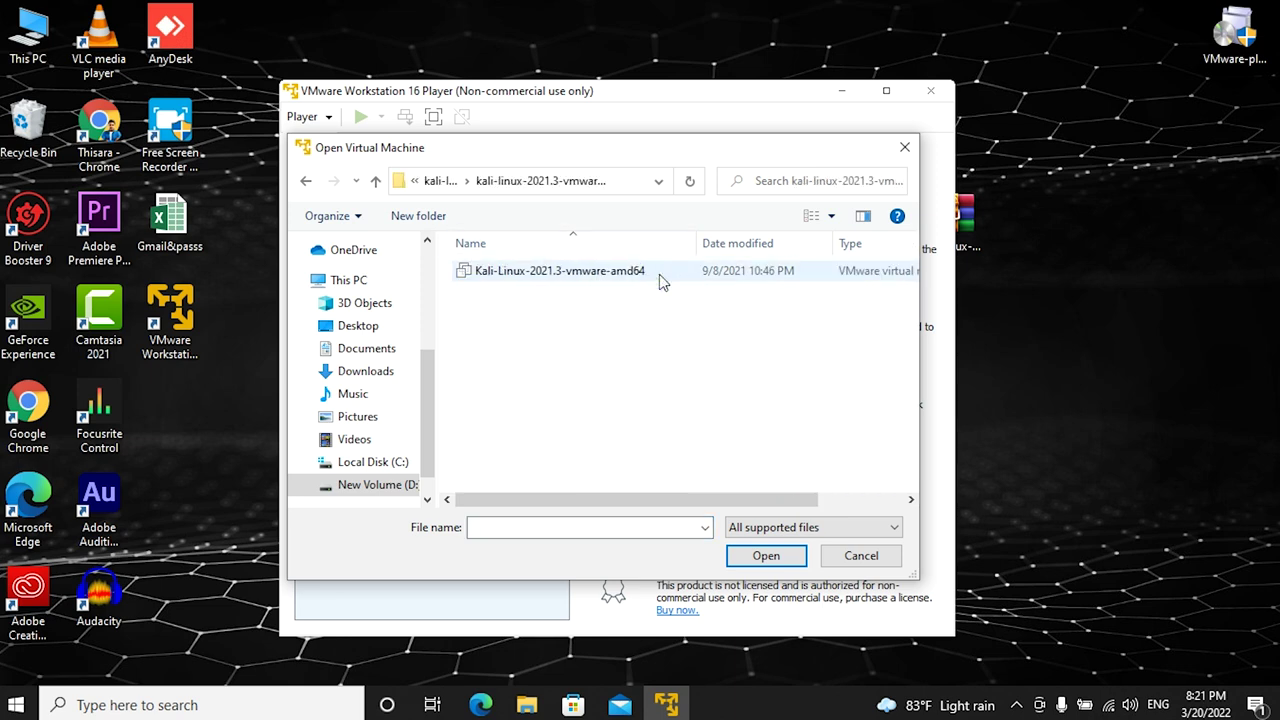
{"action": "double_click", "coordinate": [659, 277]}
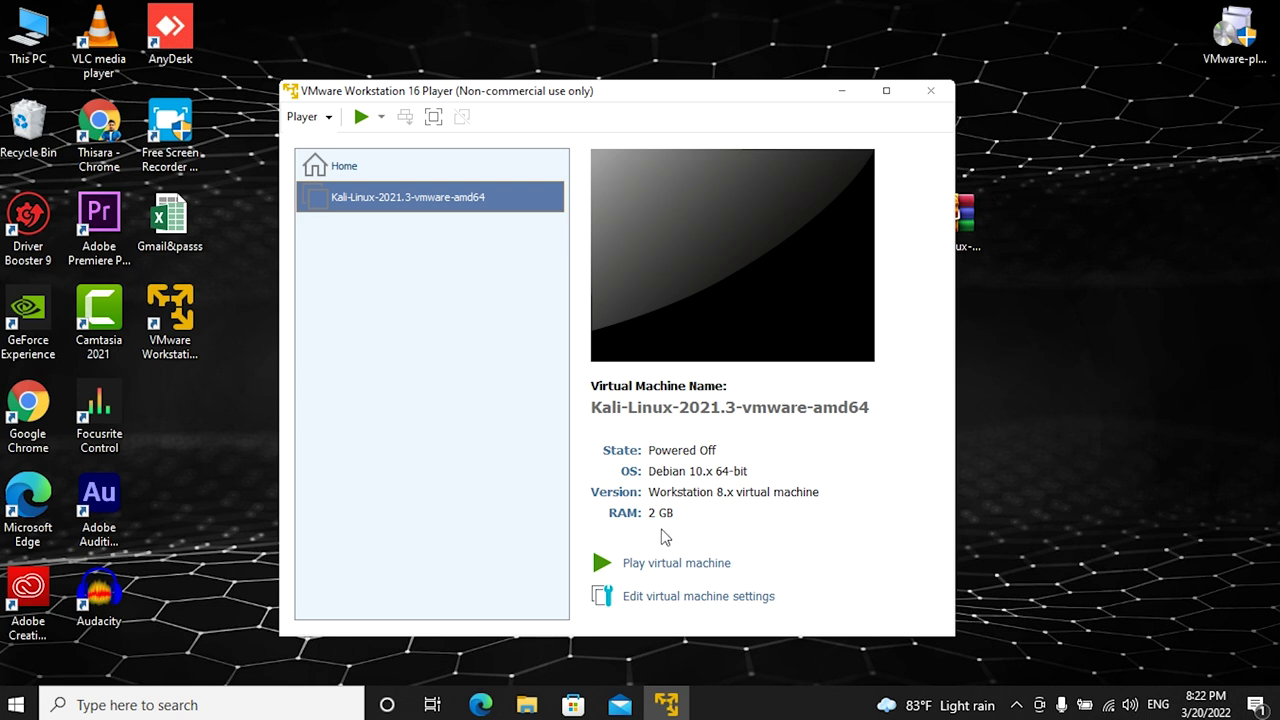
Step: Start the Kali virtual machine, declaring it as copied, and accept the download and installation of VMware Tools for Linux
{"action": "left_click", "coordinate": [654, 566]}
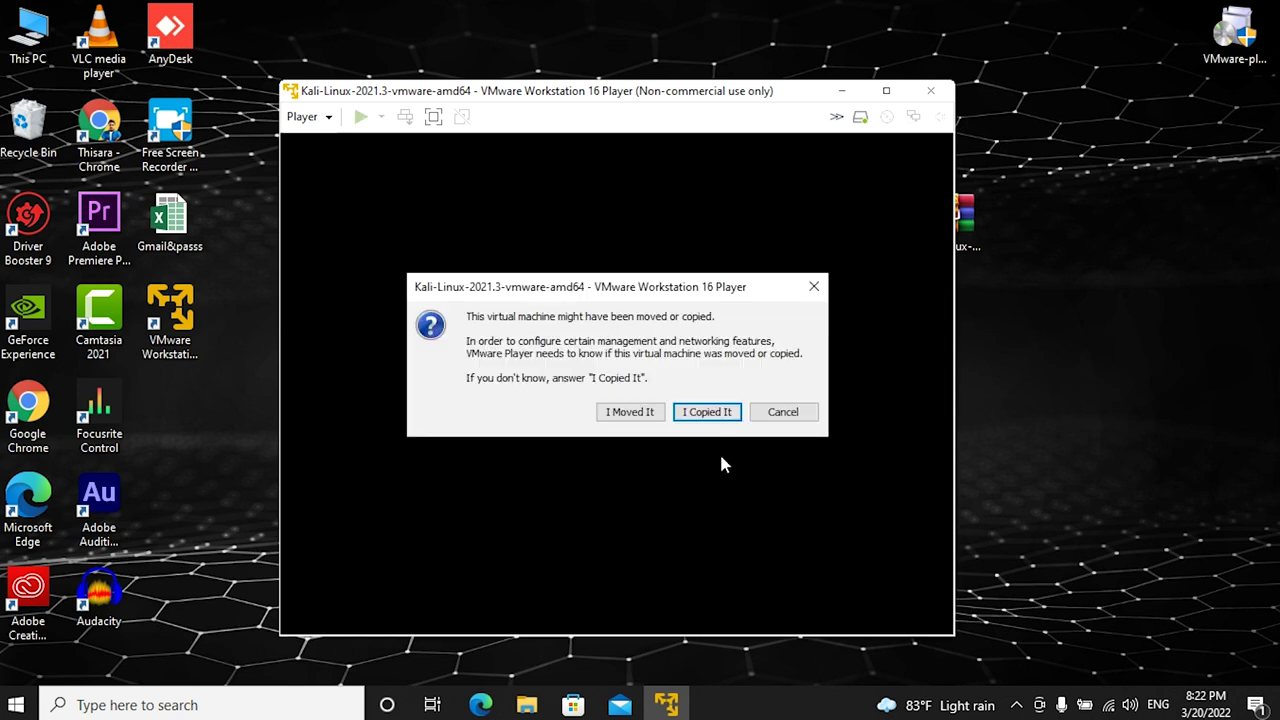
{"action": "left_click", "coordinate": [711, 412]}
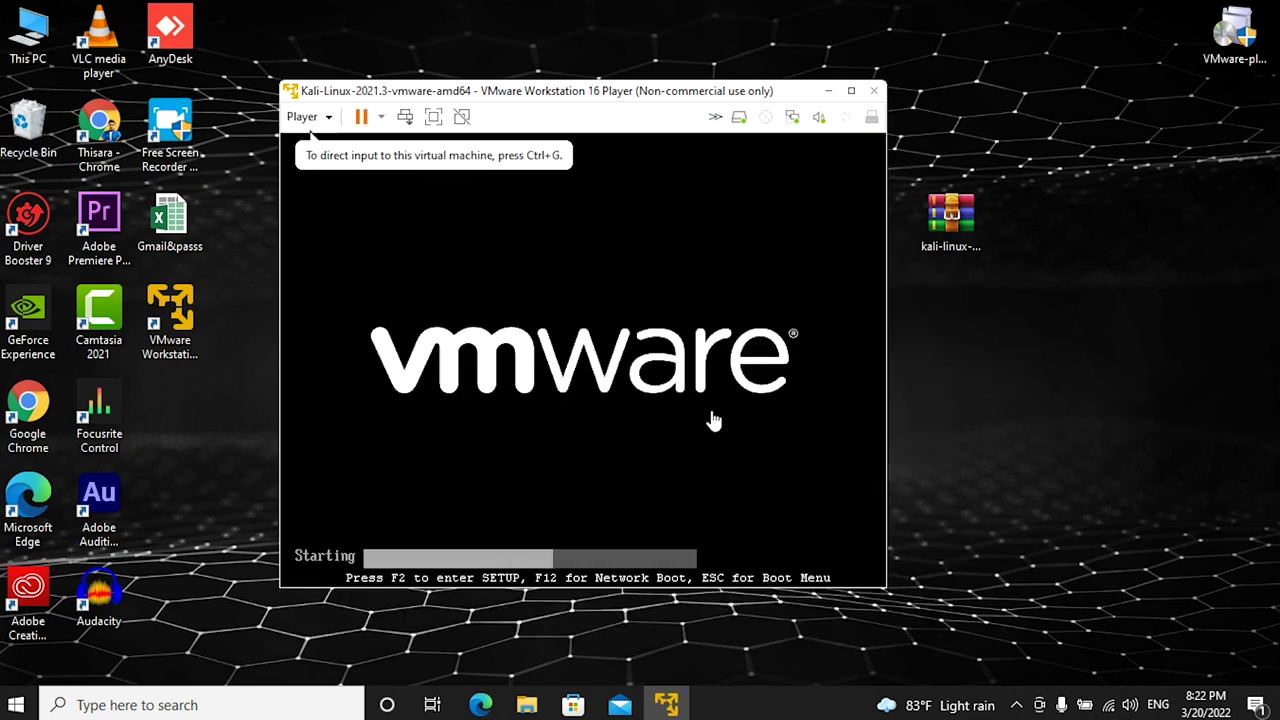
{"action": "left_click", "coordinate": [712, 418]}
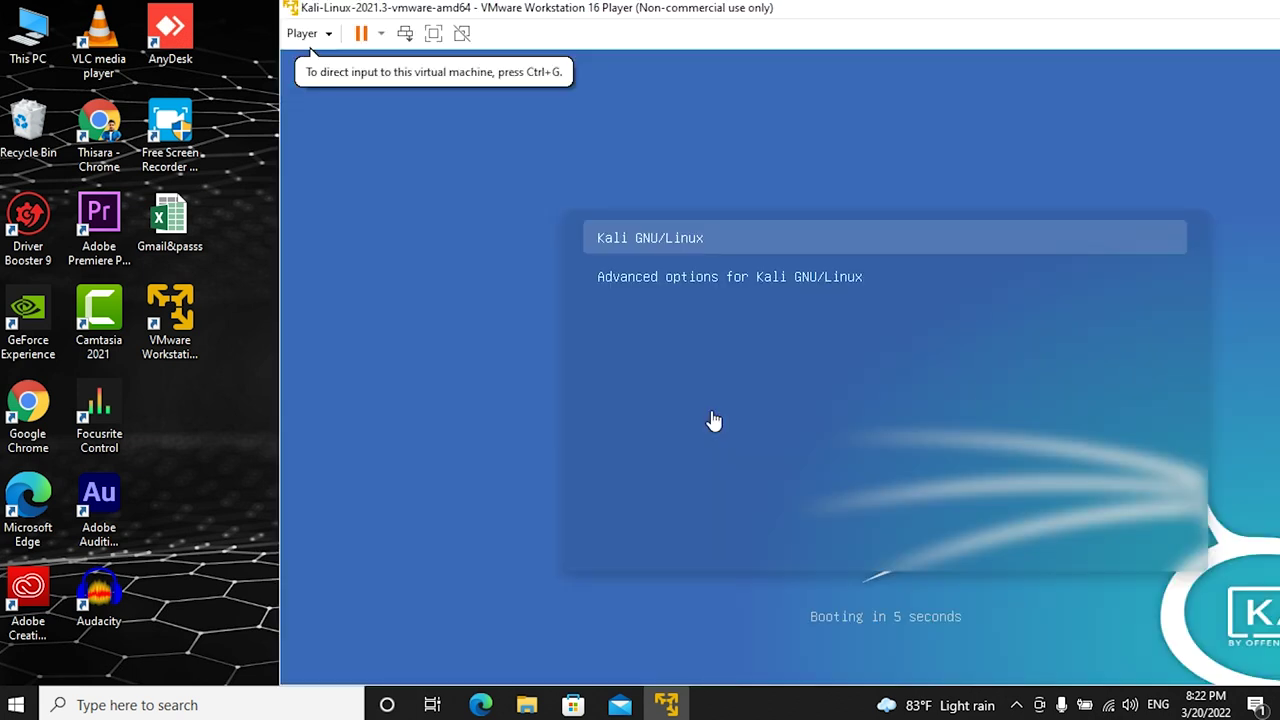
{"action": "left_click_drag", "start_coordinate": [878, 14], "coordinate": [628, 22]}
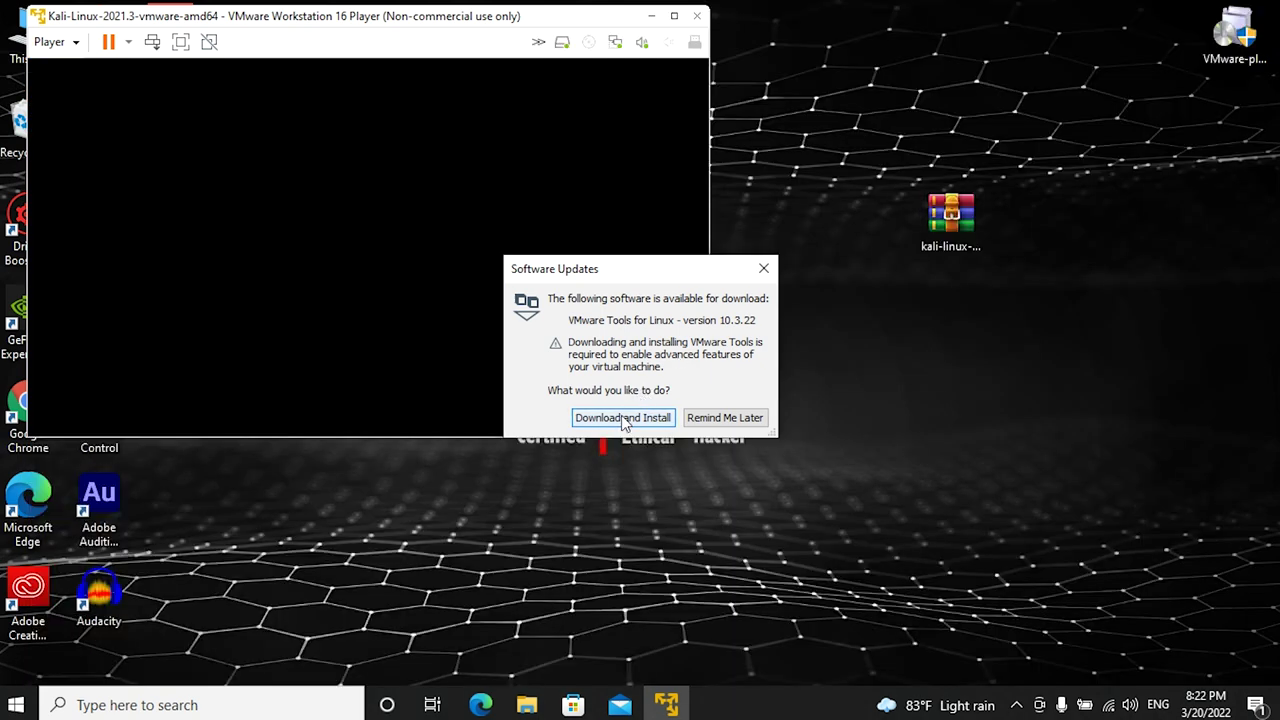
{"action": "left_click", "coordinate": [623, 418]}
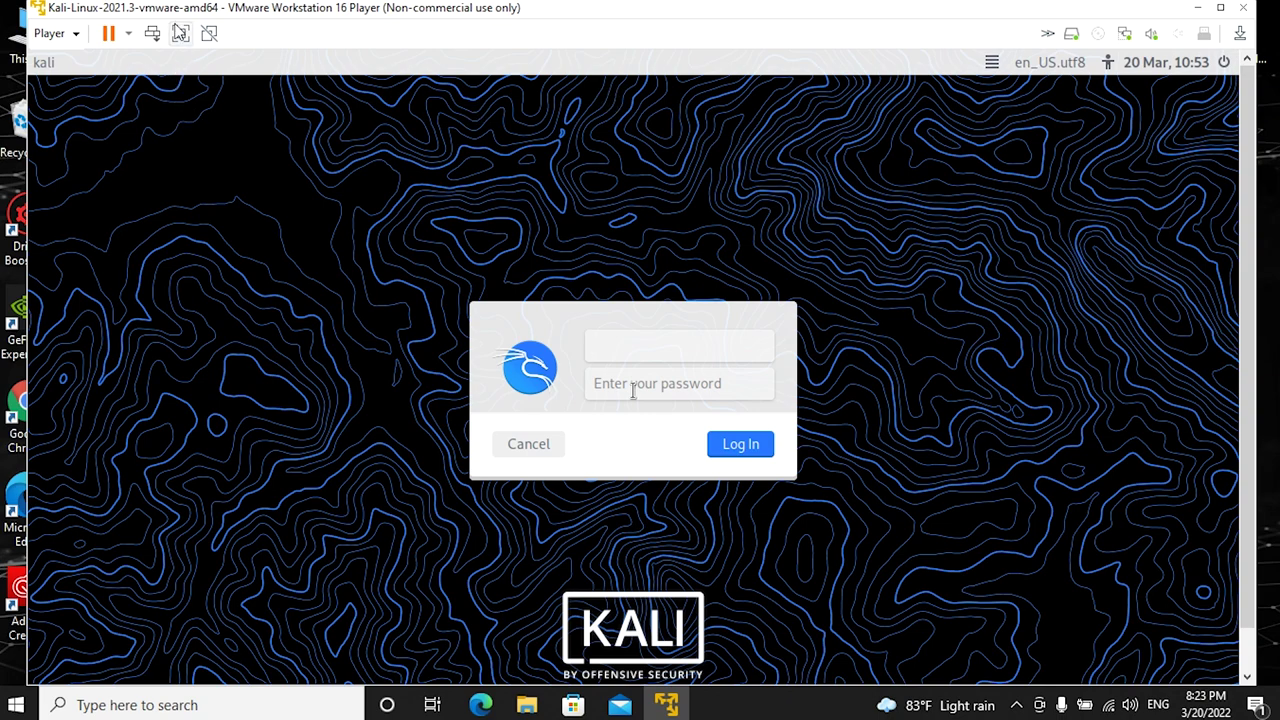
Step: Show the virtual machine in full screen and log in to Kali with the username kali and the account password
{"action": "left_click", "coordinate": [180, 33]}
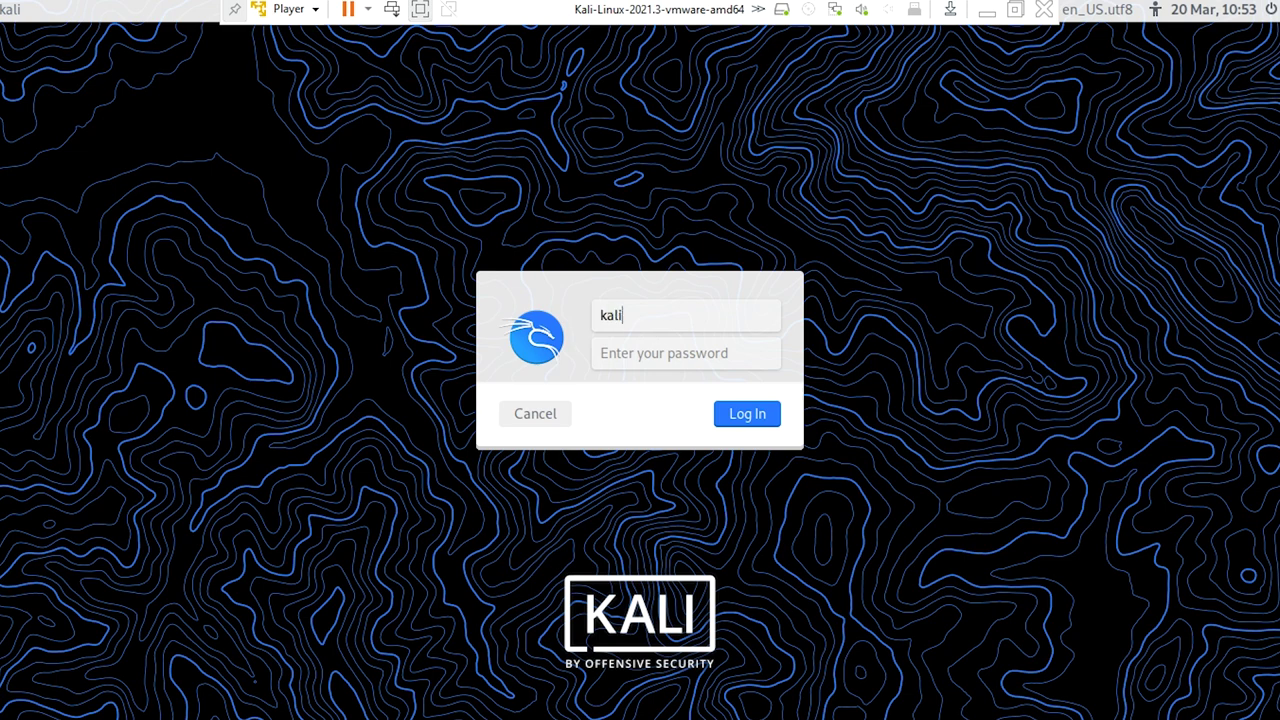
{"action": "left_click", "coordinate": [689, 348]}
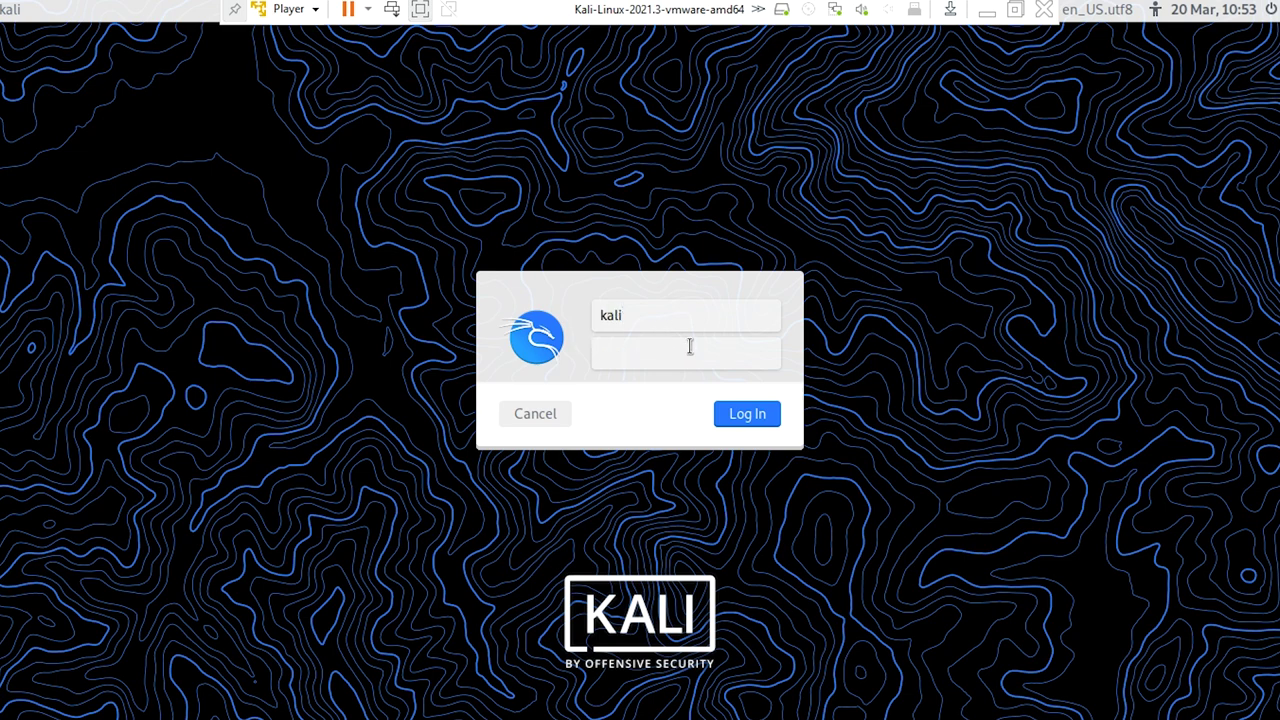
{"action": "key", "text": "Return"}
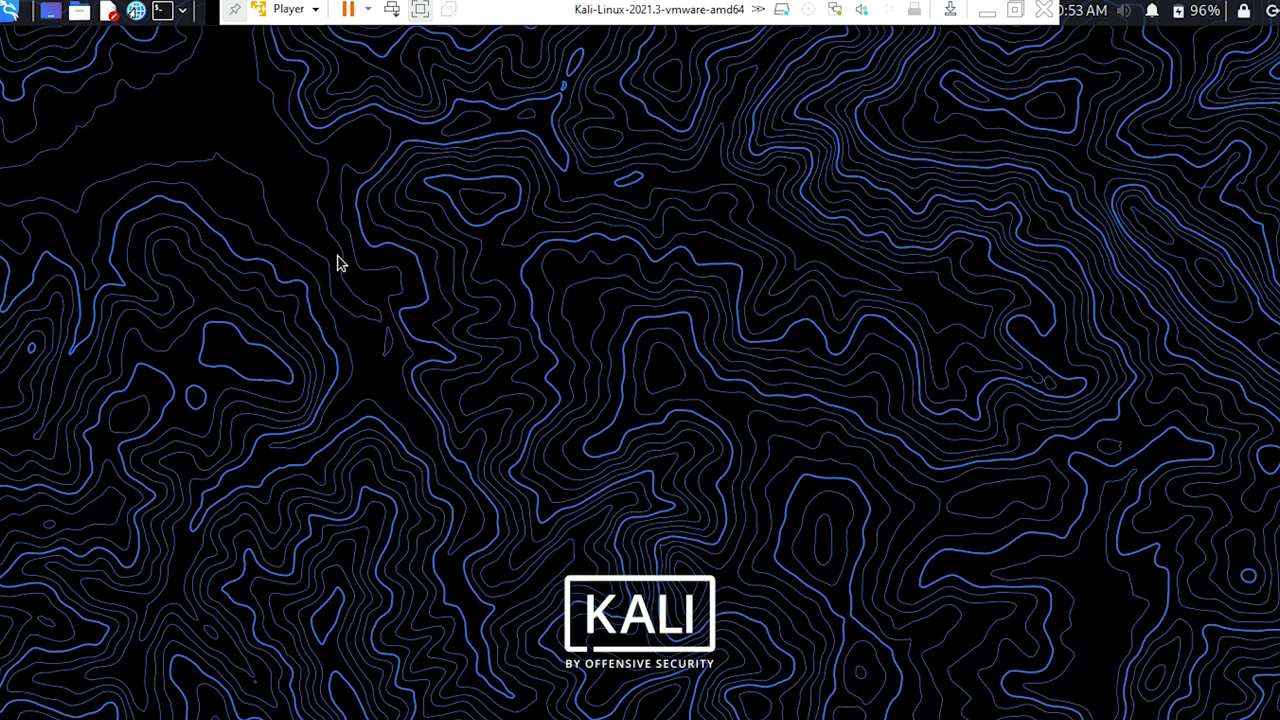
Step: Toggle the Kali desktop between windowed and full-screen view, finishing in windowed view
{"action": "left_click", "coordinate": [423, 9]}
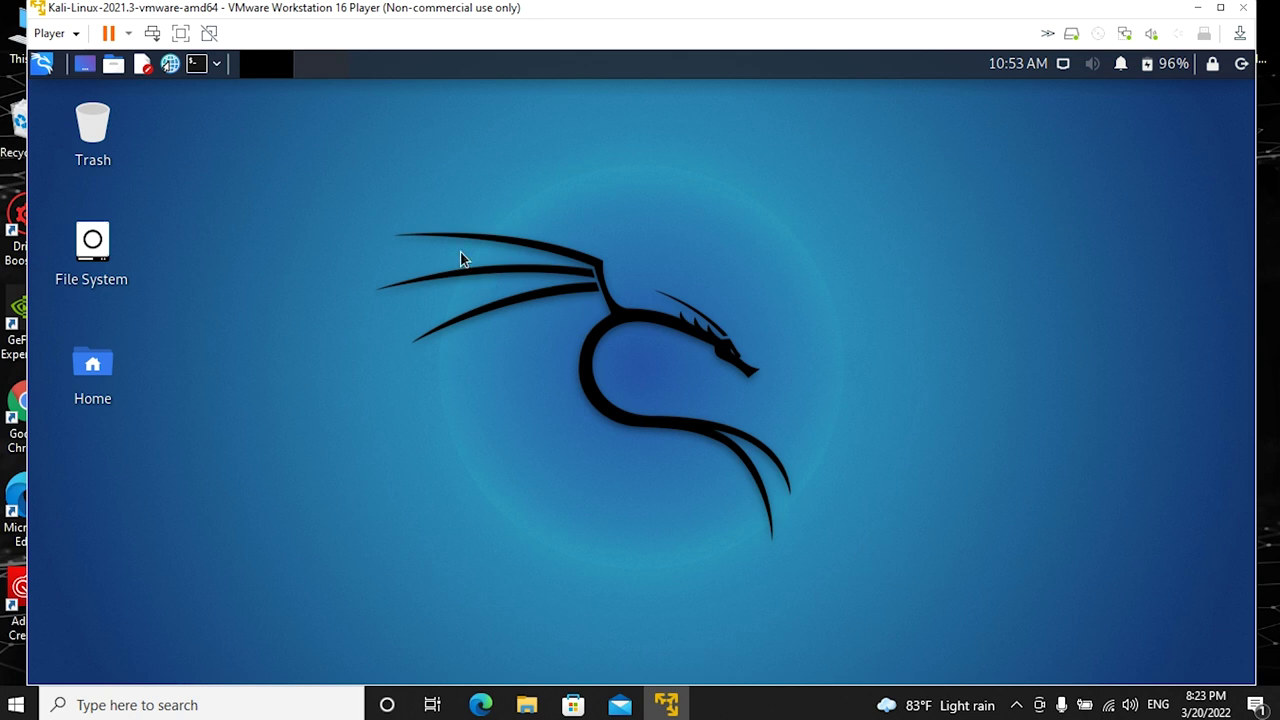
{"action": "left_click", "coordinate": [180, 33]}
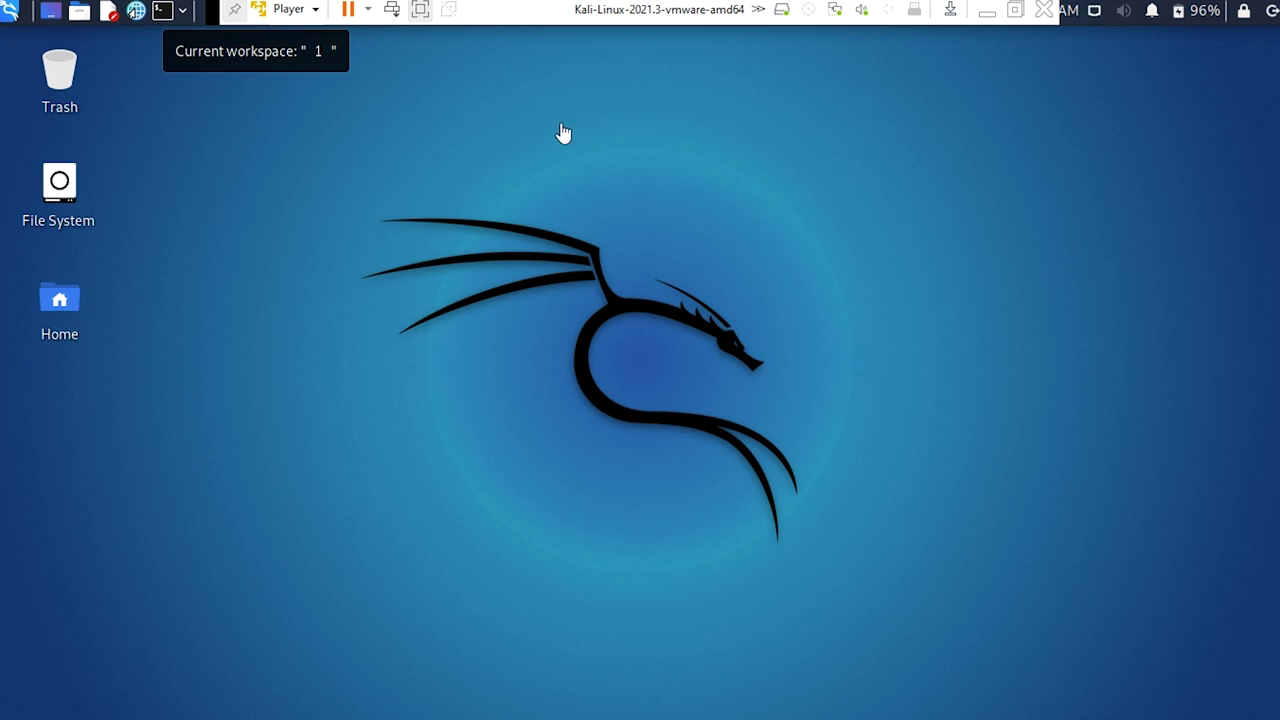
{"action": "left_click", "coordinate": [421, 12]}
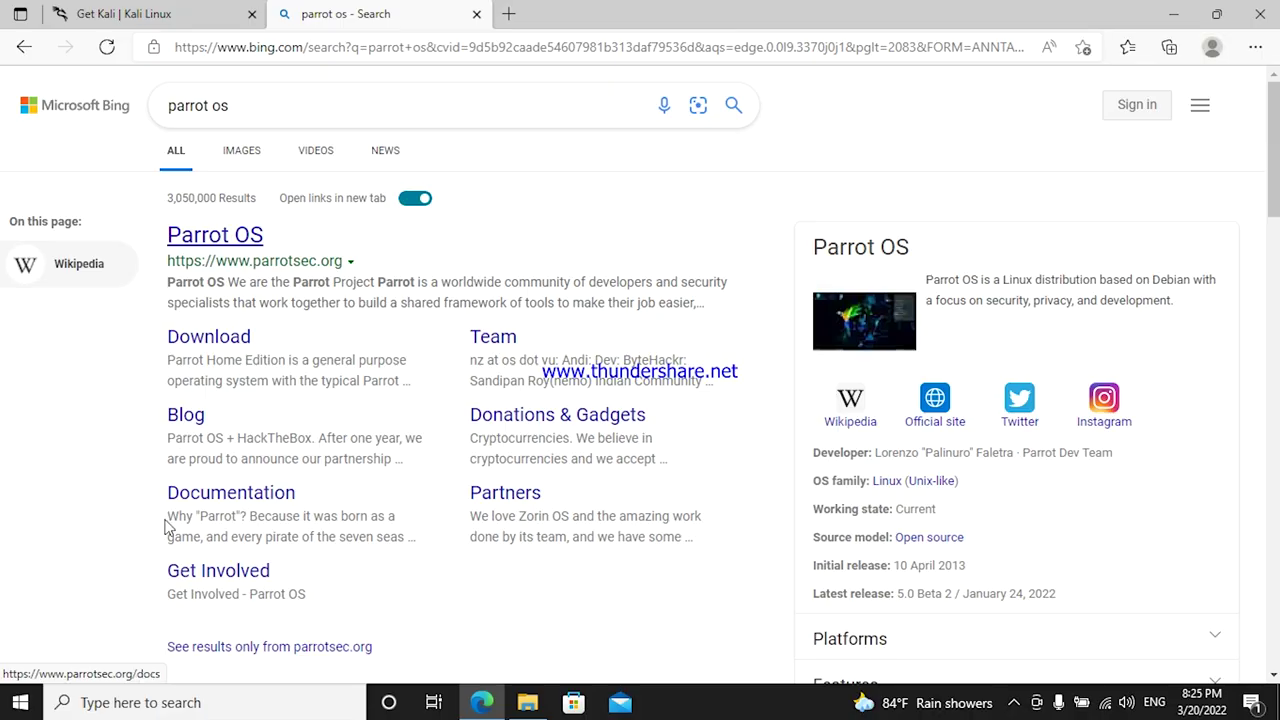
Step: Open the Download page of Parrot OS from the Bing search results
{"action": "left_click", "coordinate": [226, 340]}
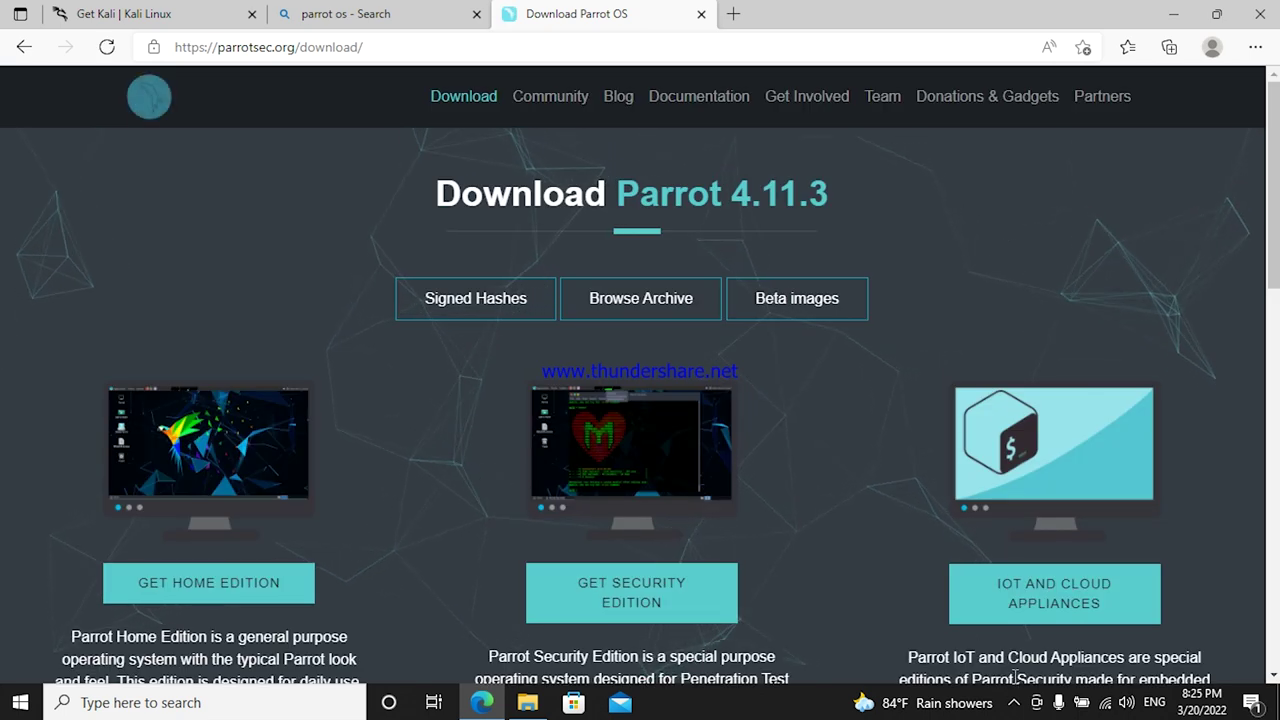
{"action": "left_click", "coordinate": [1013, 702]}
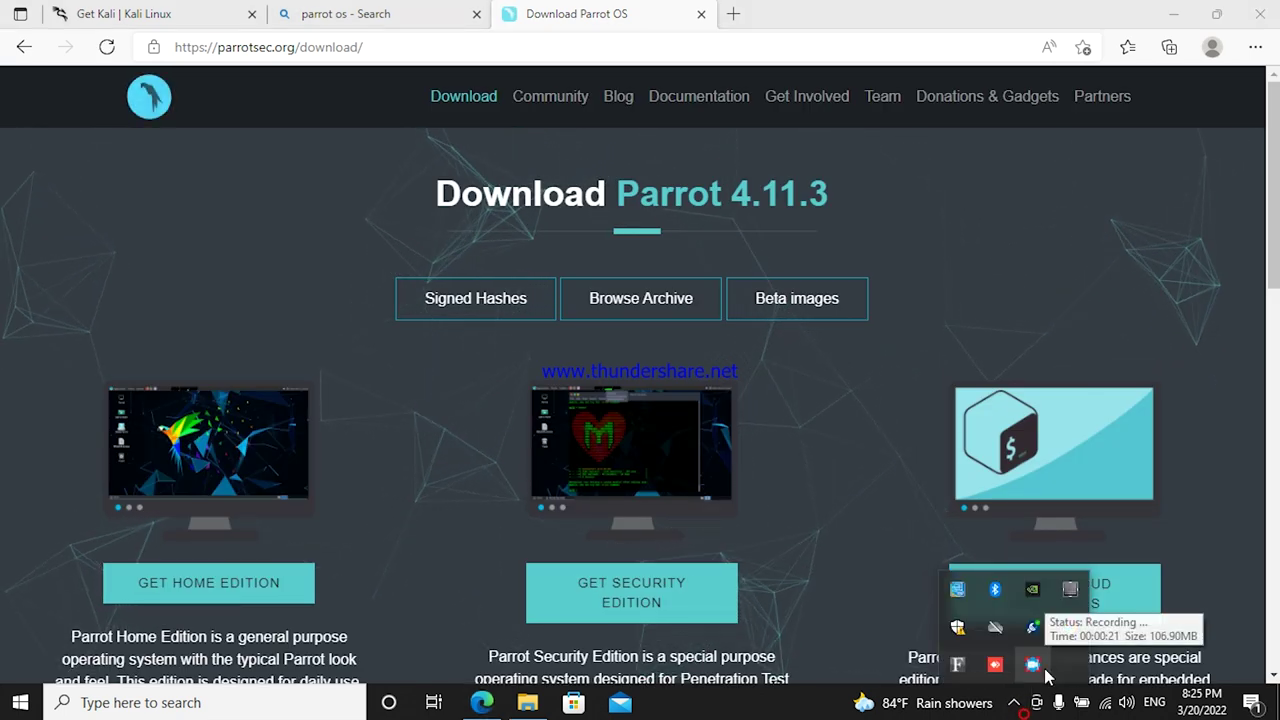
{"action": "right_click", "coordinate": [1045, 678]}
{"action": "key", "text": "Escape"}
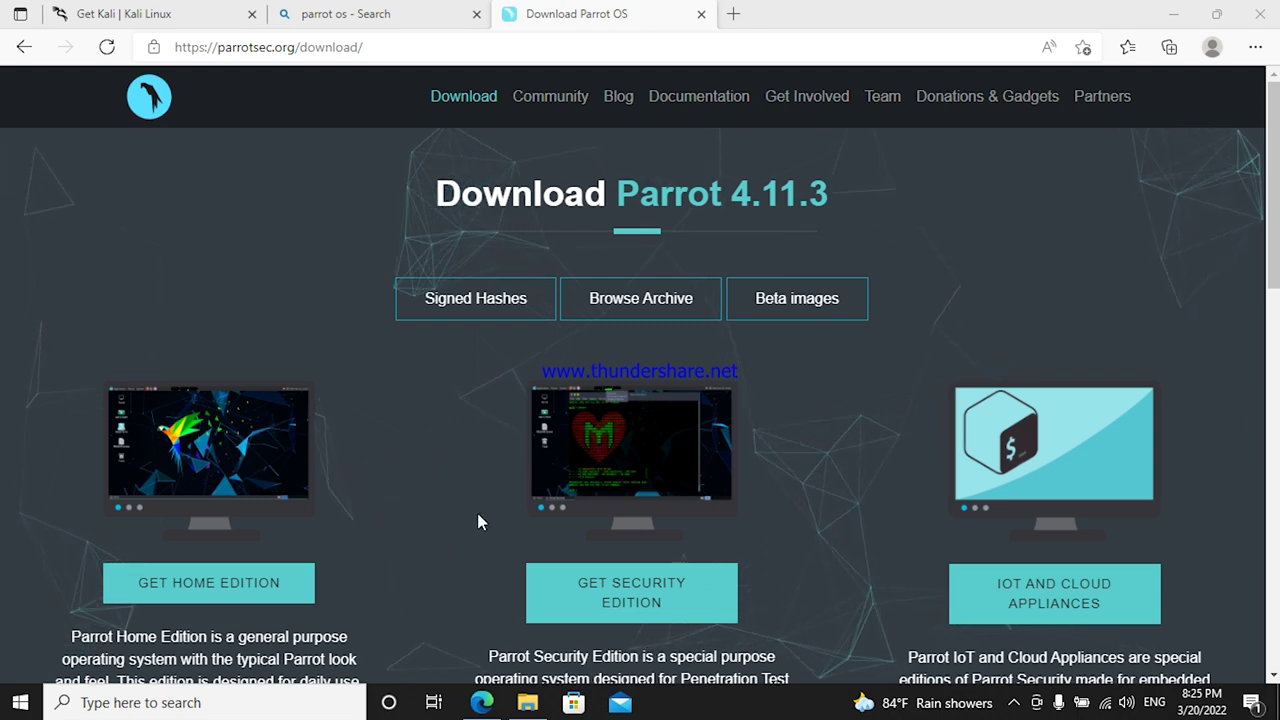
Step: Open the Parrot Security Edition page and view the download options for the MATE Desktop
{"action": "left_click", "coordinate": [645, 603]}
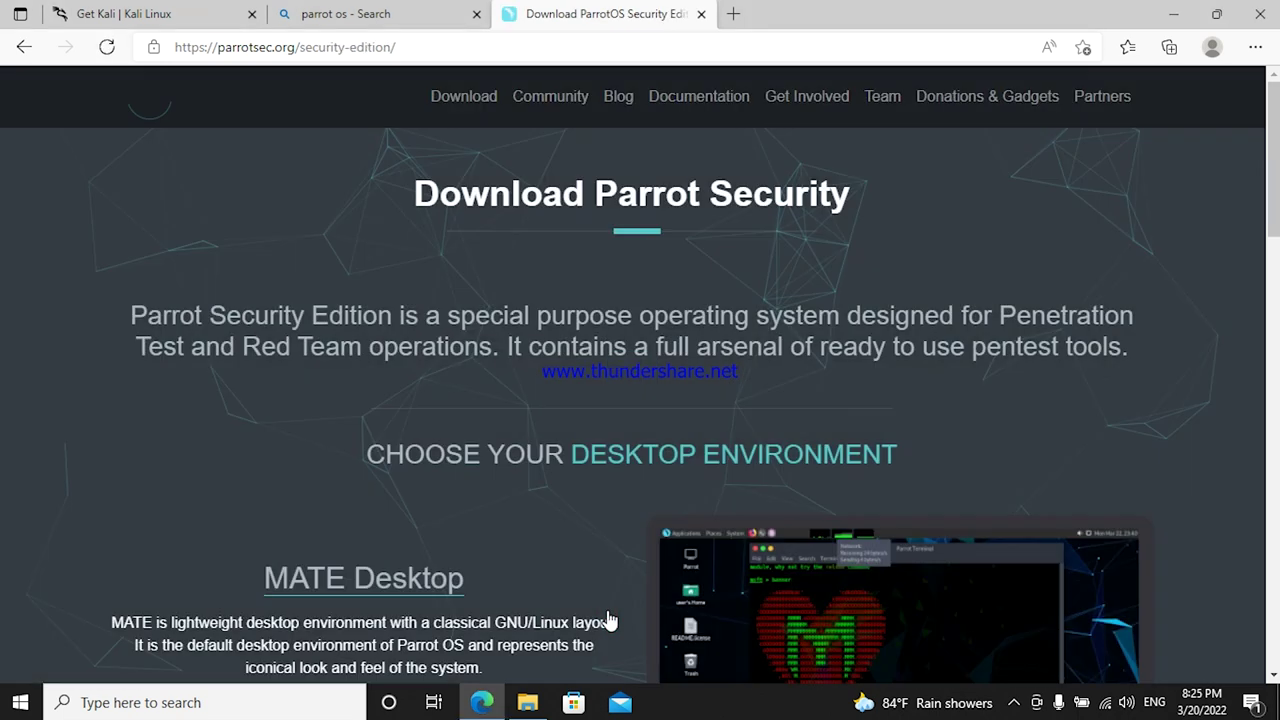
{"action": "left_click_drag", "start_coordinate": [1274, 143], "coordinate": [1274, 212]}
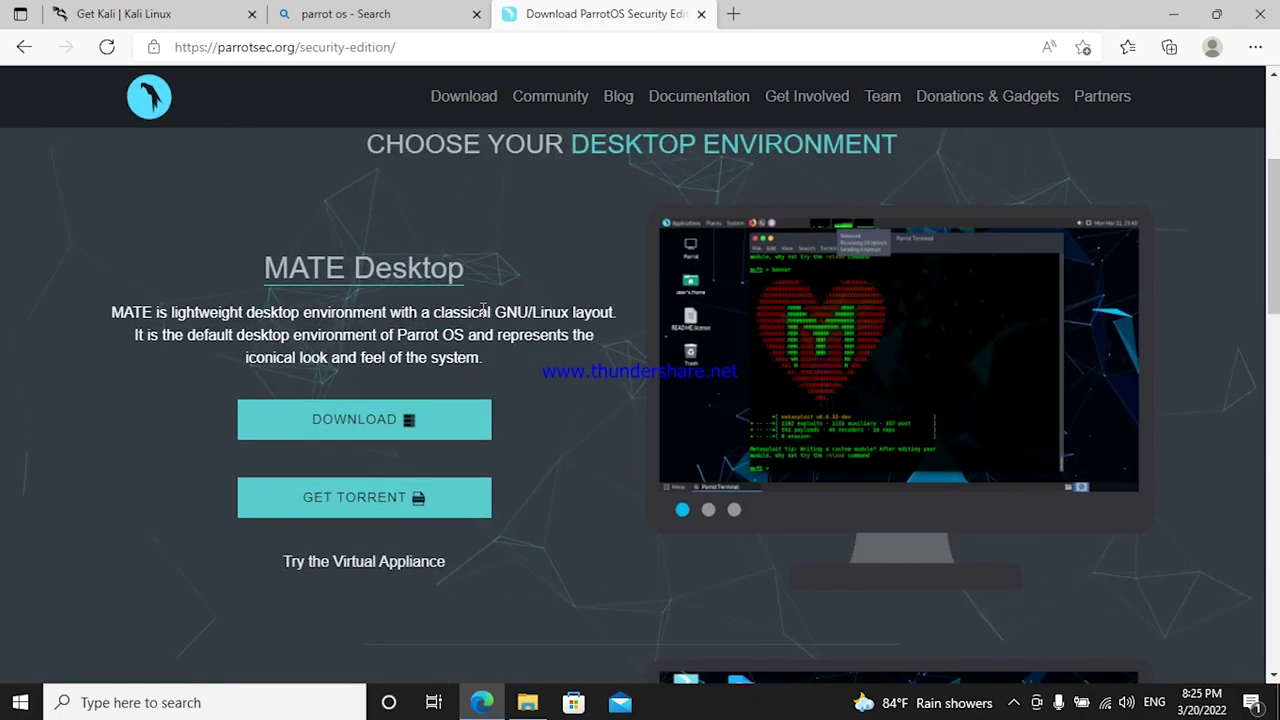
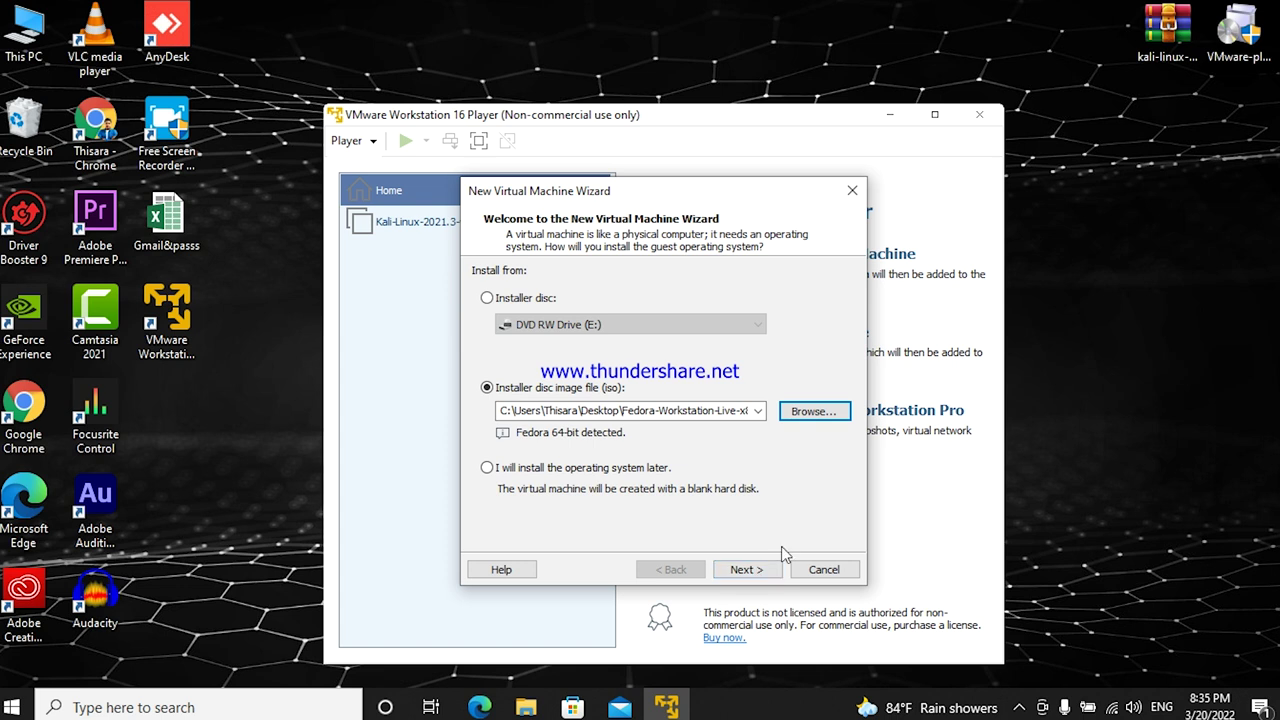
Step: Accept the Fedora installer image, the name Fedora 64-bit, the default location and a 20 GB disk split into multiple files
{"action": "left_click", "coordinate": [748, 570]}
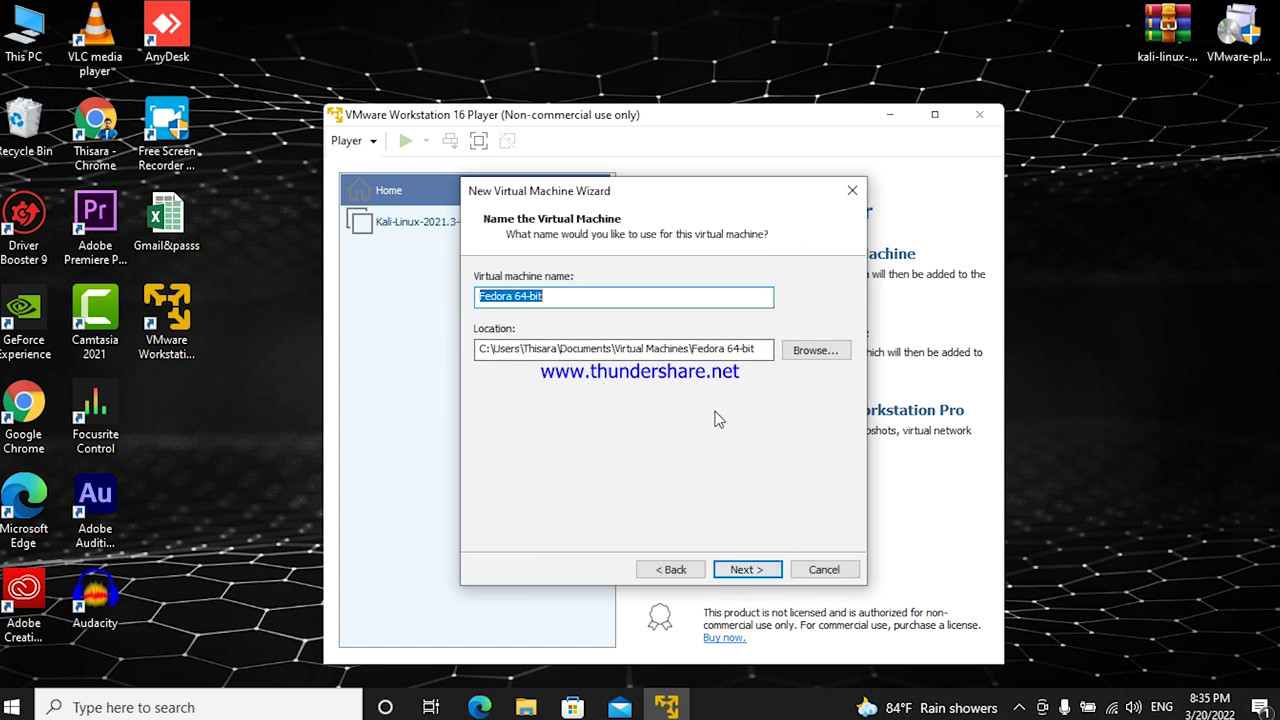
{"action": "left_click", "coordinate": [752, 570]}
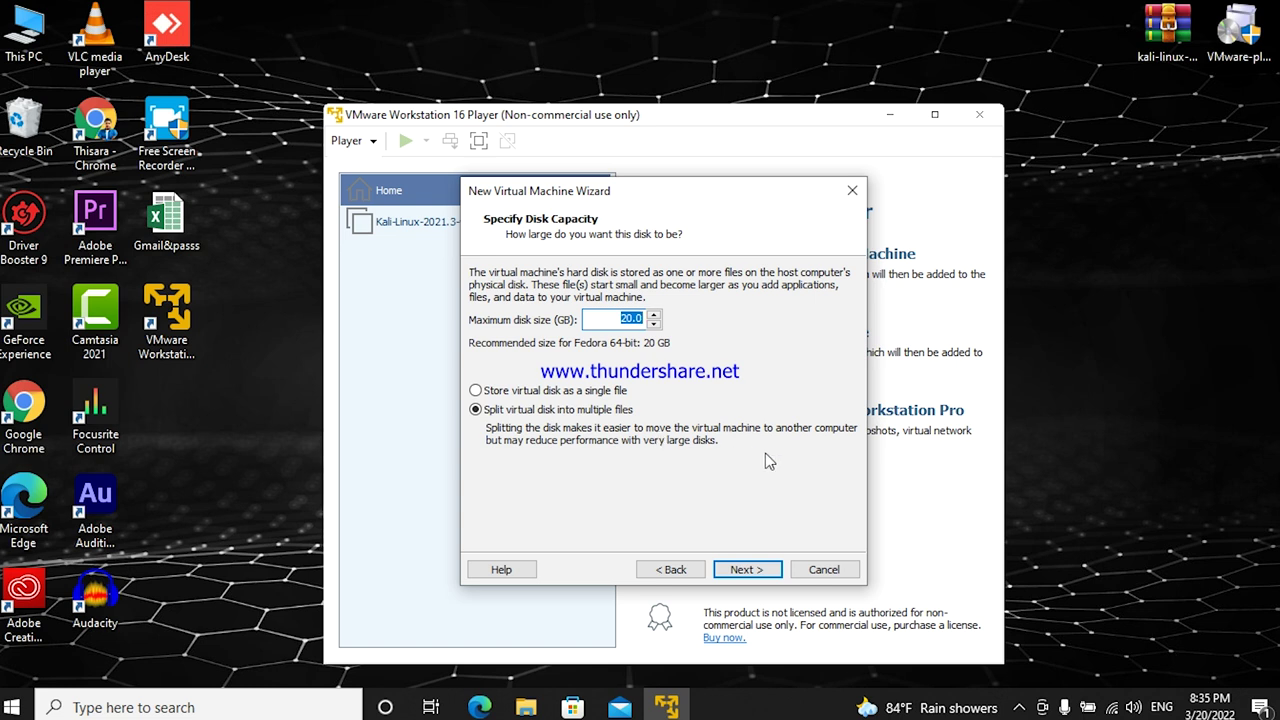
{"action": "left_click", "coordinate": [744, 569]}
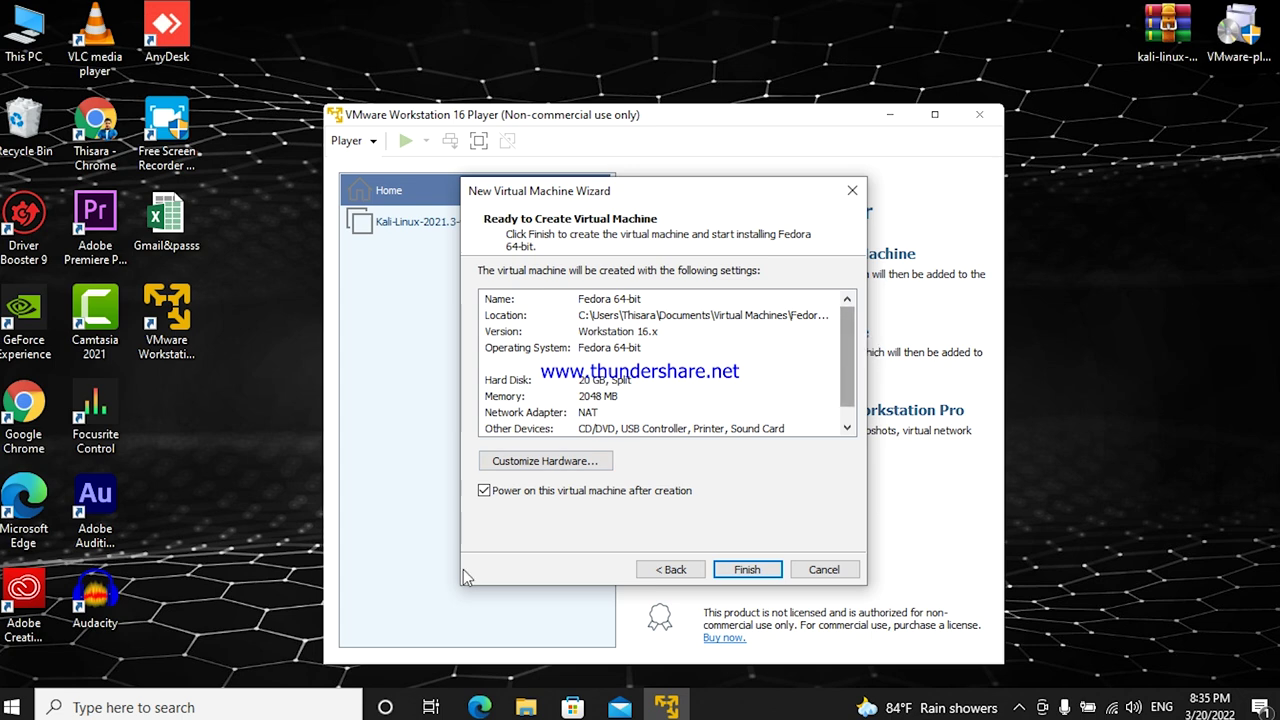
Step: Customize the new virtual machine's hardware by setting its network adapter to a Bridged connection
{"action": "left_click", "coordinate": [594, 471]}
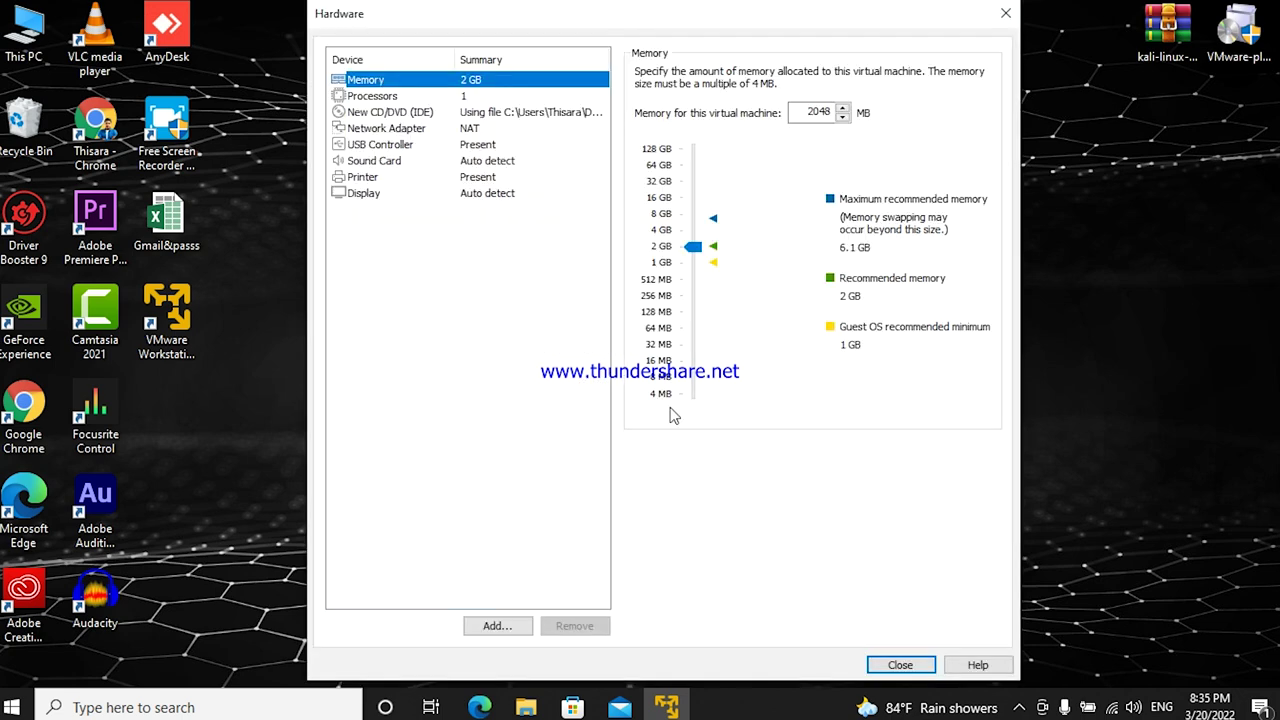
{"action": "left_click", "coordinate": [376, 128]}
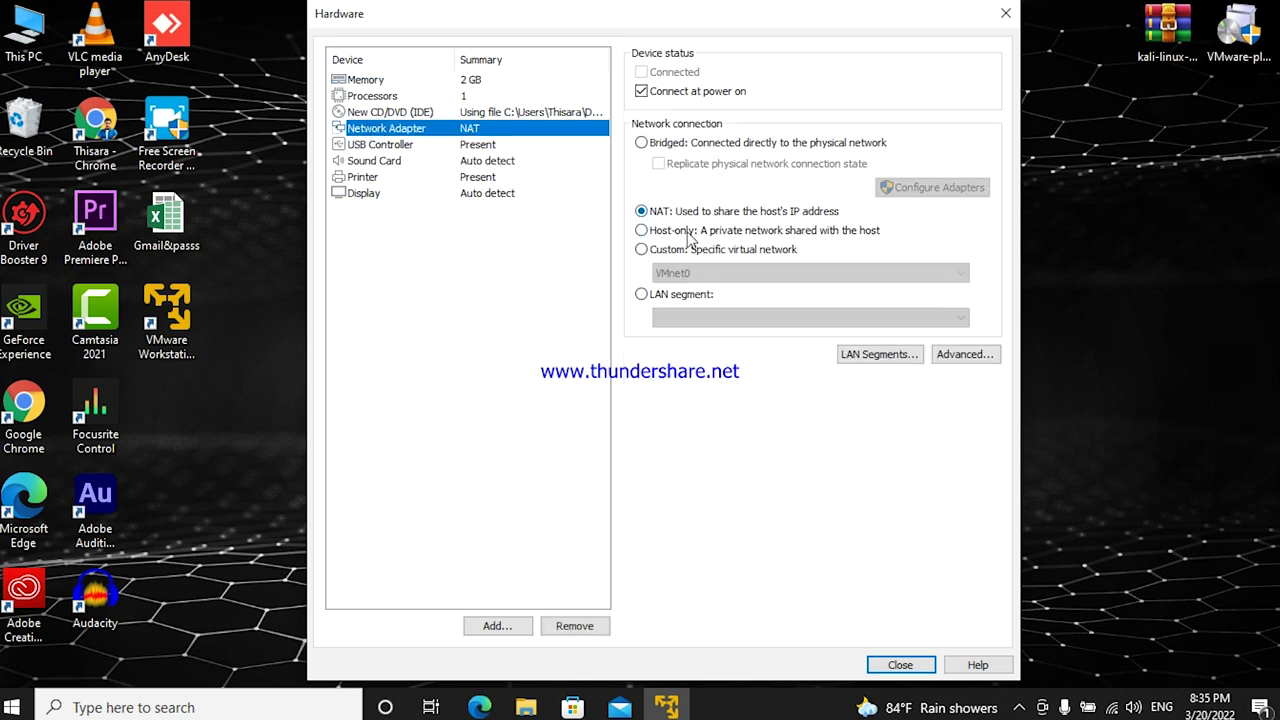
{"action": "left_click", "coordinate": [662, 146]}
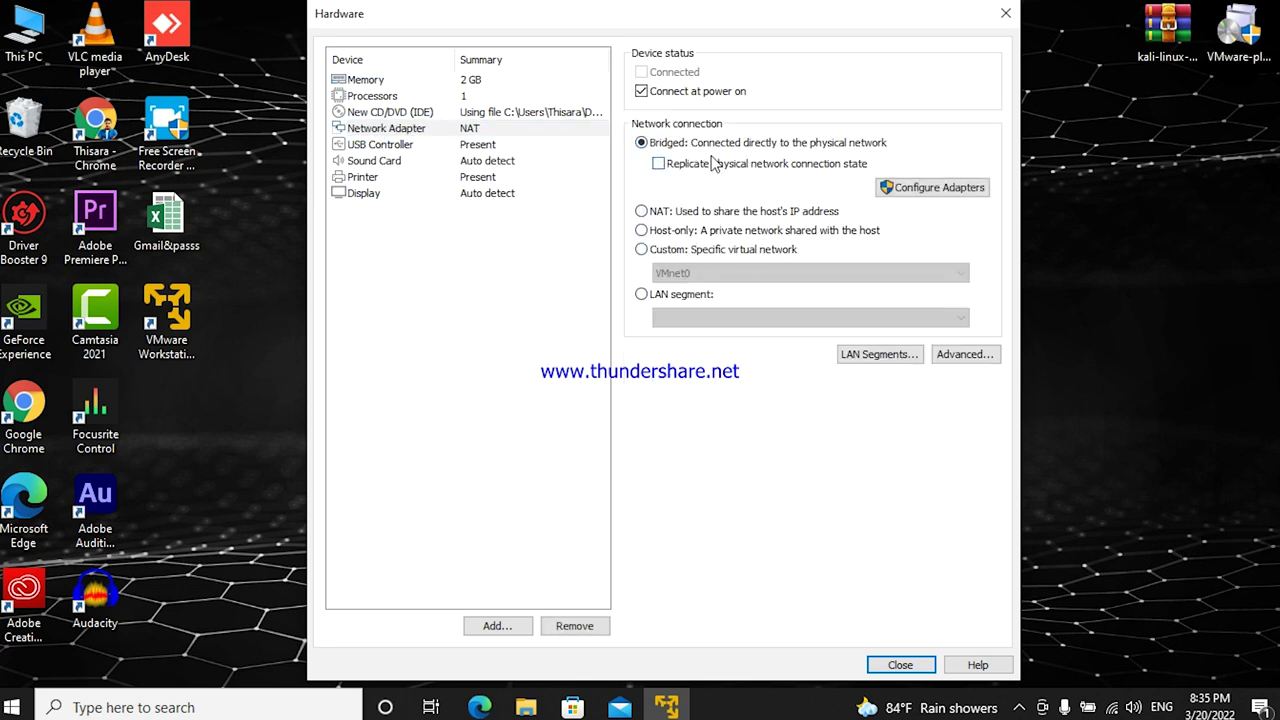
{"action": "left_click", "coordinate": [890, 666]}
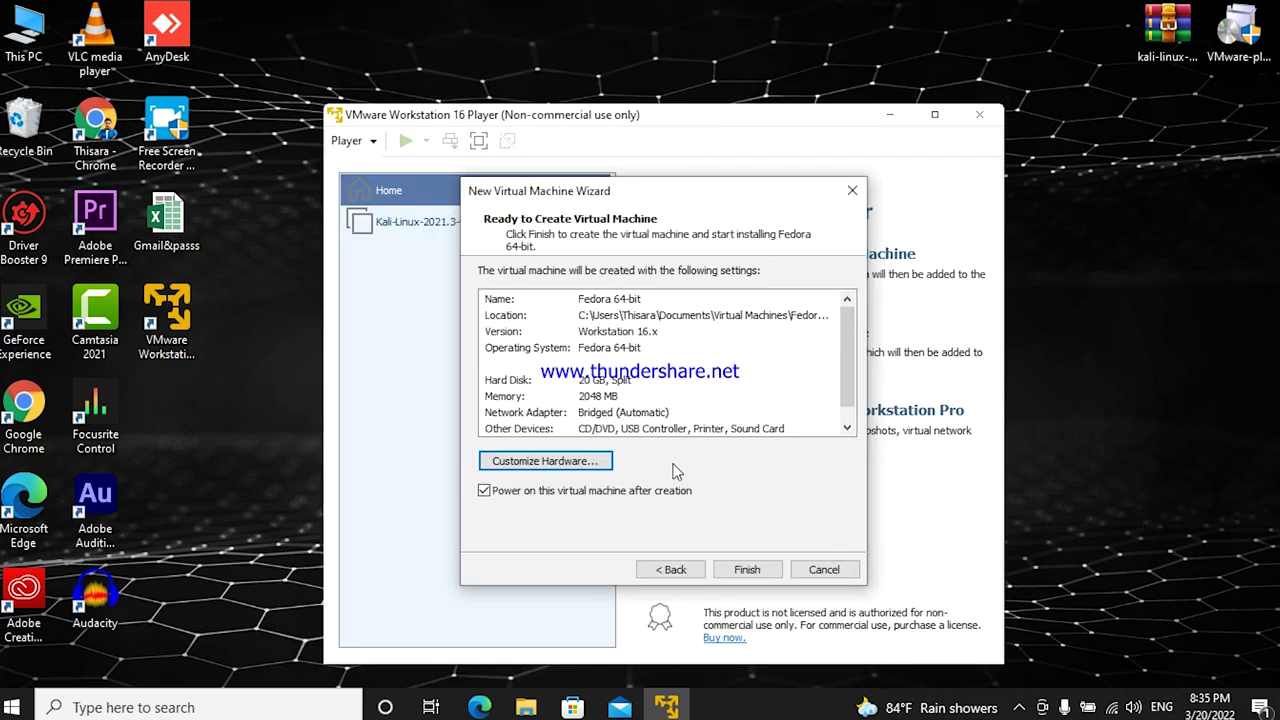
Step: Review the Fedora virtual machine's settings summary, create and power on the machine, and dismiss the virtual printing notice
{"action": "scroll", "coordinate": [852, 335], "scroll_direction": "down", "scroll_amount": 1}
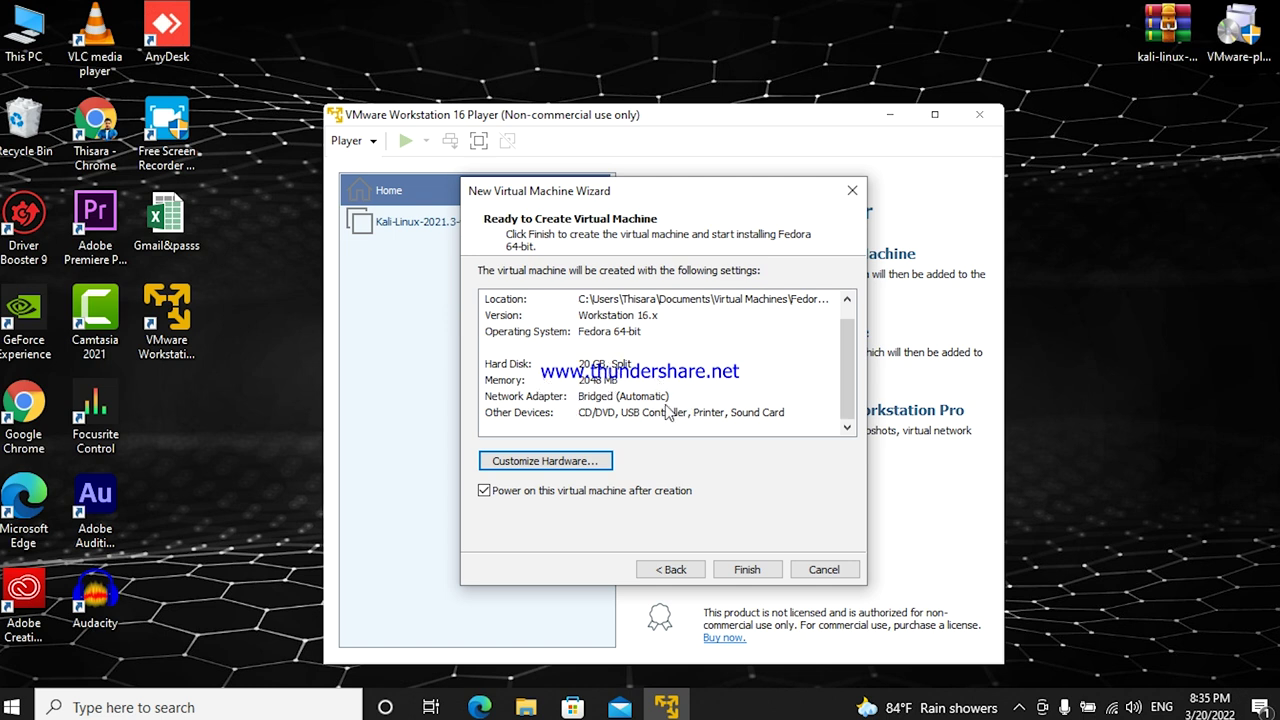
{"action": "scroll", "coordinate": [856, 415], "scroll_direction": "up", "scroll_amount": 1}
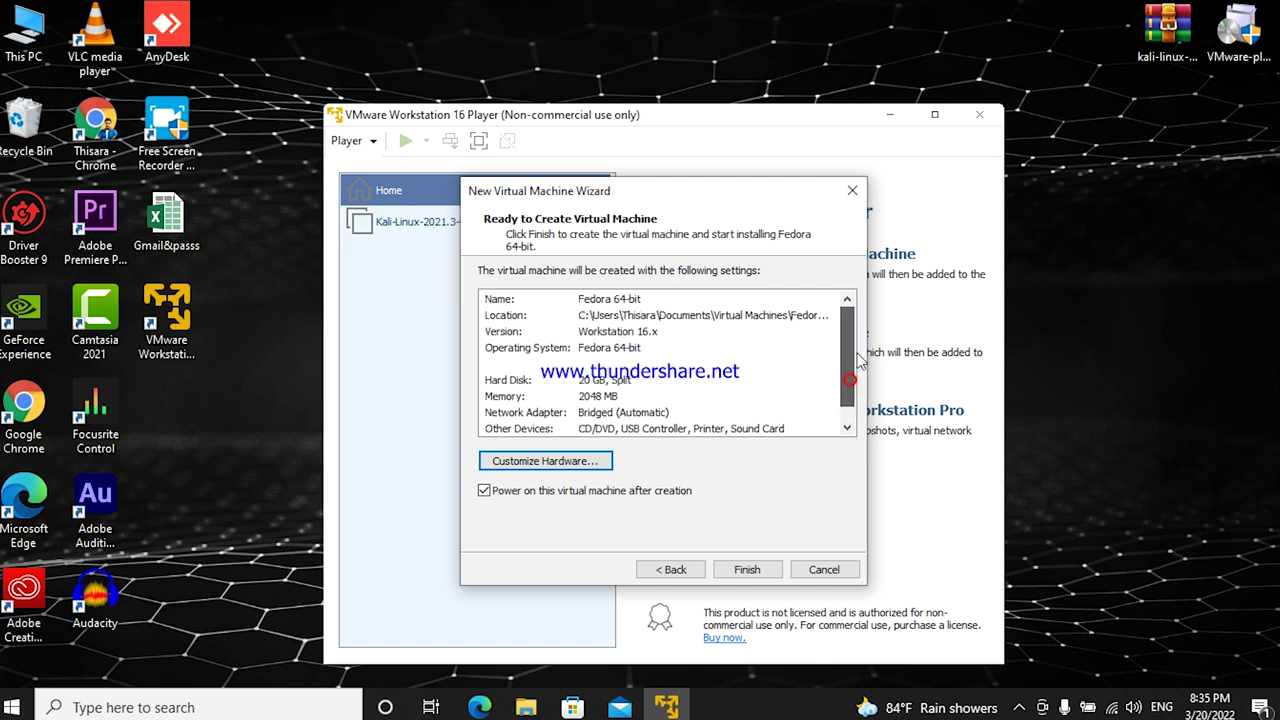
{"action": "left_click", "coordinate": [762, 570]}
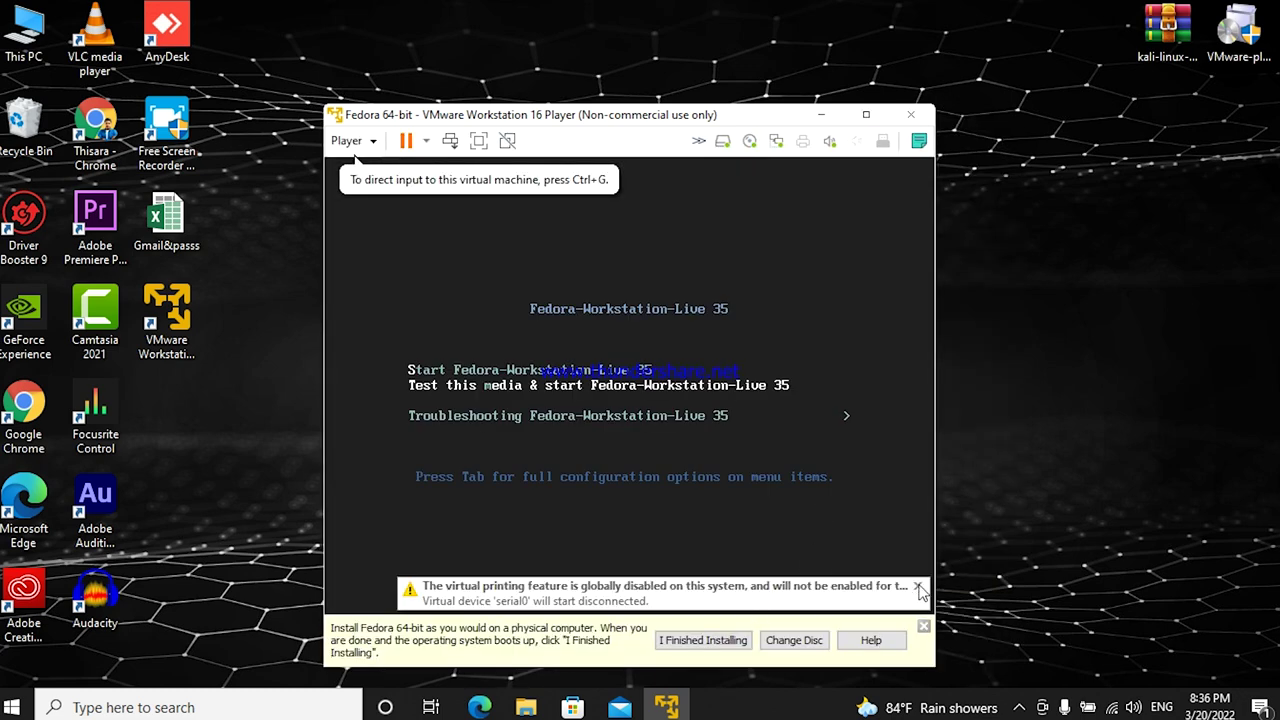
{"action": "left_click", "coordinate": [917, 586]}
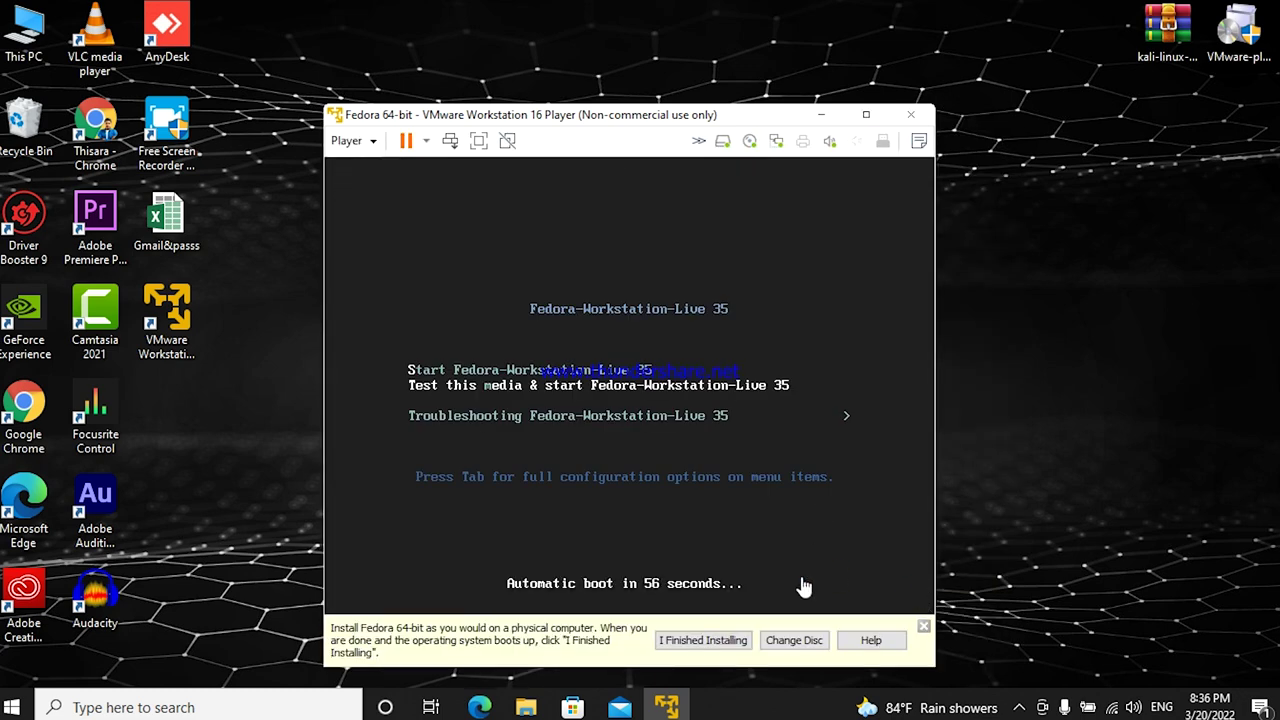
Step: Dismiss the guest installation reminder and start Install to Hard Drive from the Welcome to Fedora window
{"action": "left_click", "coordinate": [733, 640]}
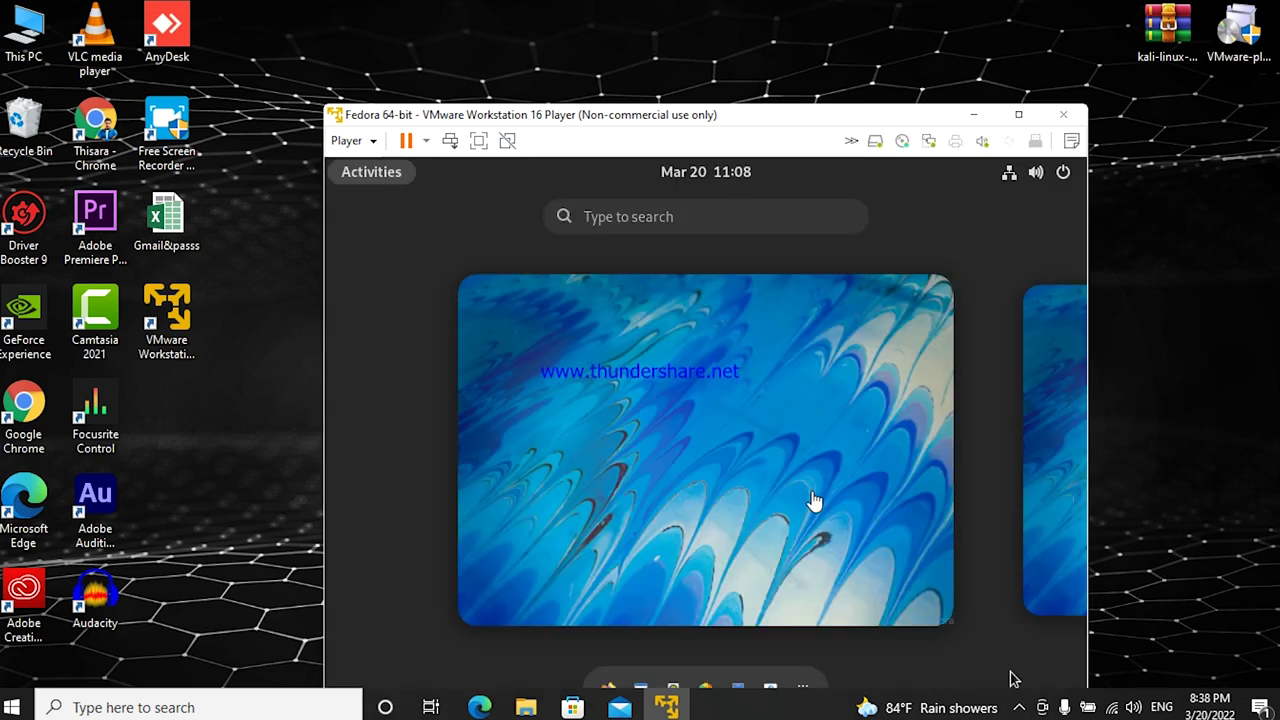
{"action": "left_click_drag", "start_coordinate": [836, 118], "coordinate": [800, 22]}
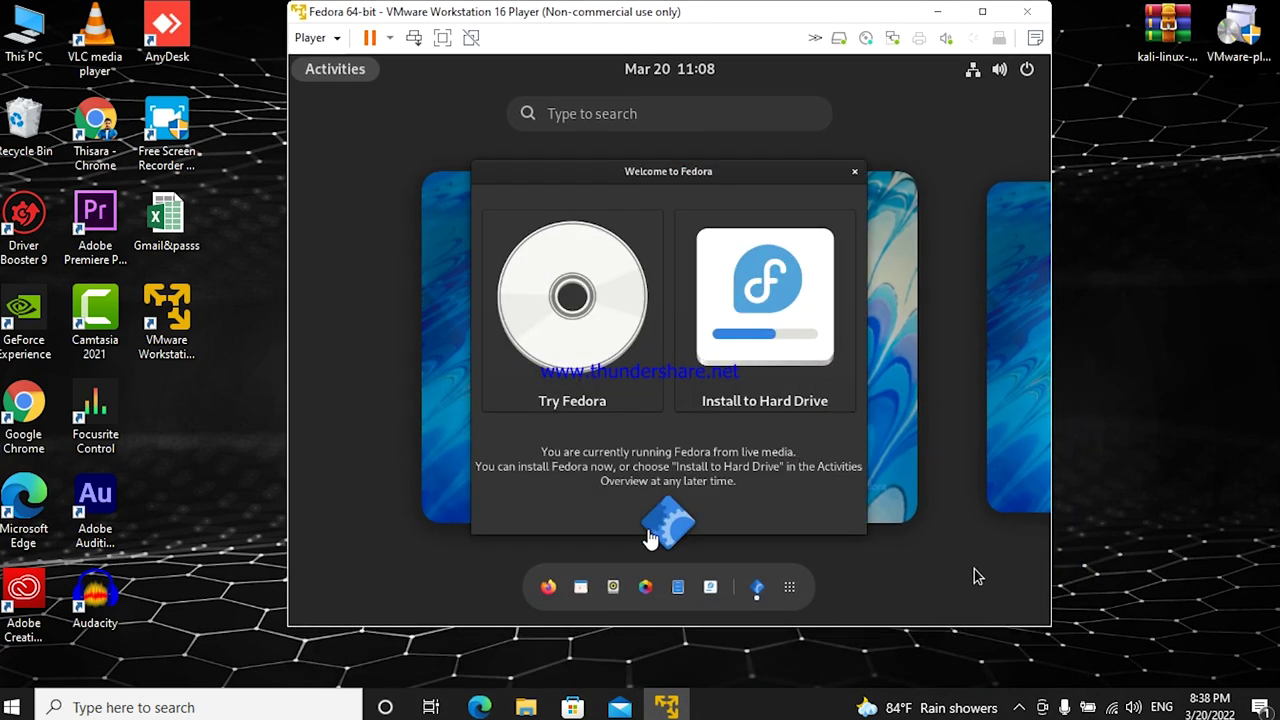
{"action": "left_click", "coordinate": [977, 577]}
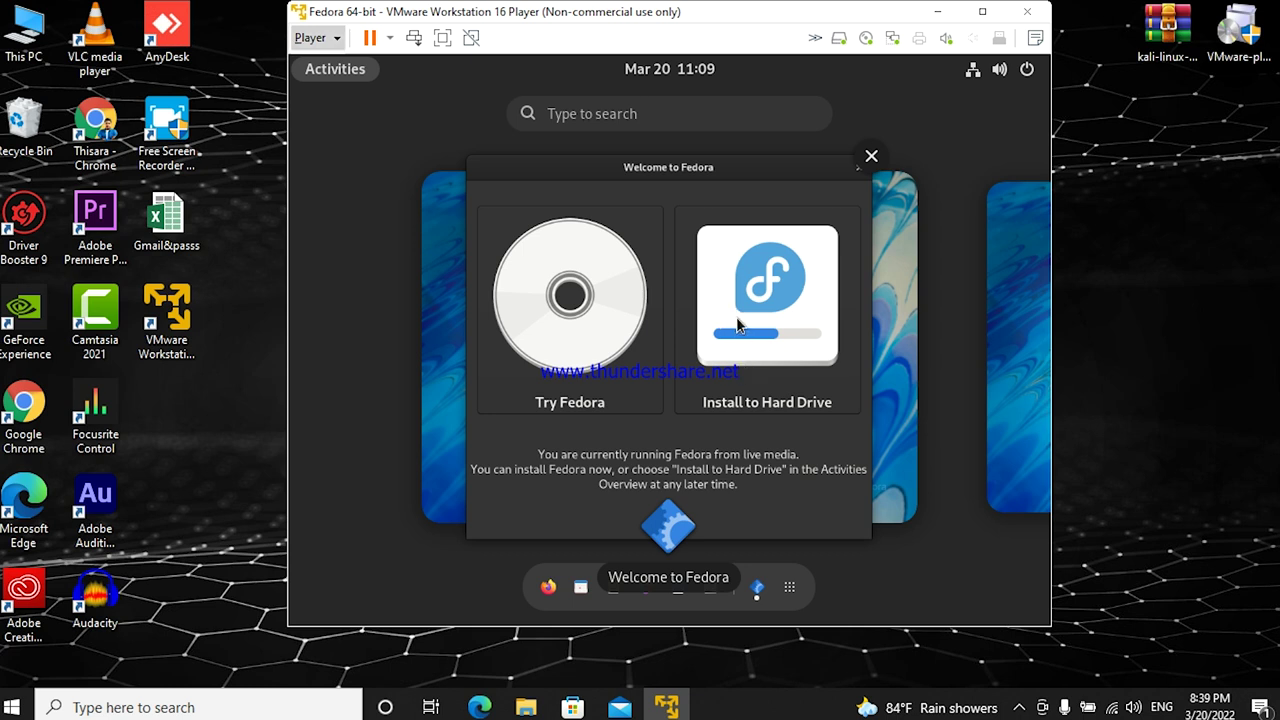
{"action": "left_click", "coordinate": [754, 392]}
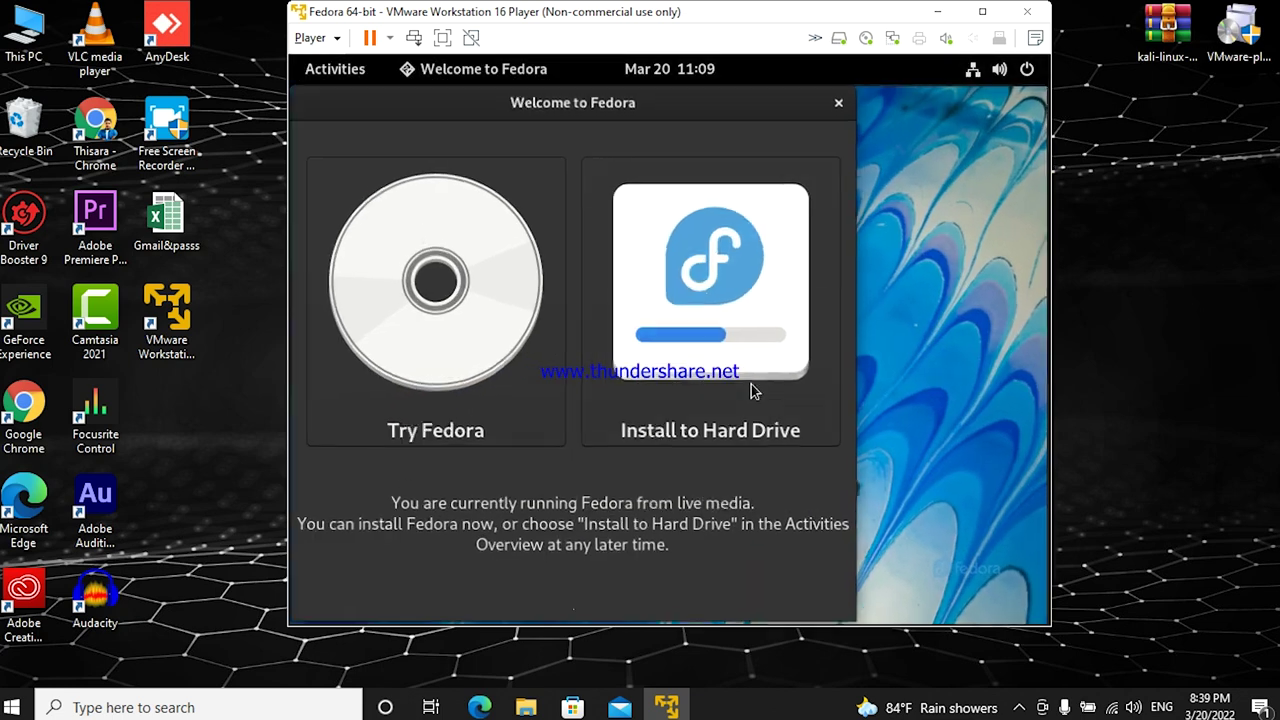
{"action": "left_click", "coordinate": [754, 392]}
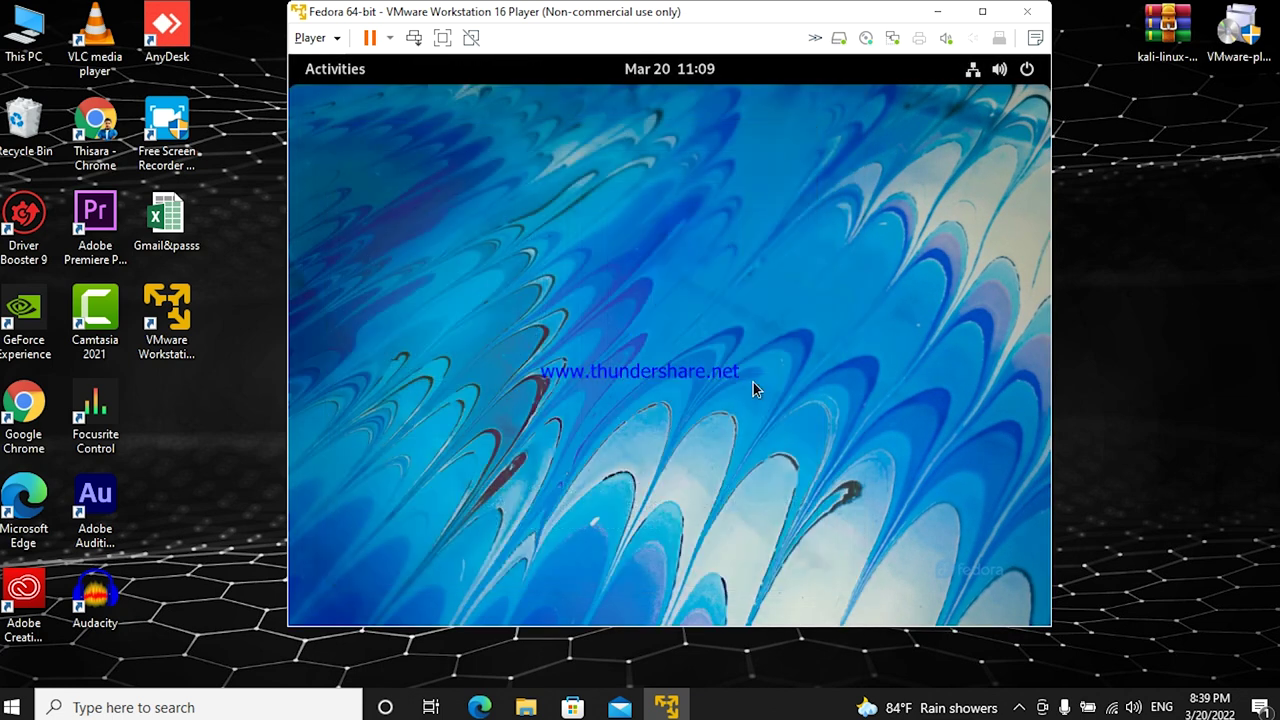
Step: Preview the Fedora virtual machine maximized and in full screen, and return it to its normal window
{"action": "left_click", "coordinate": [982, 11]}
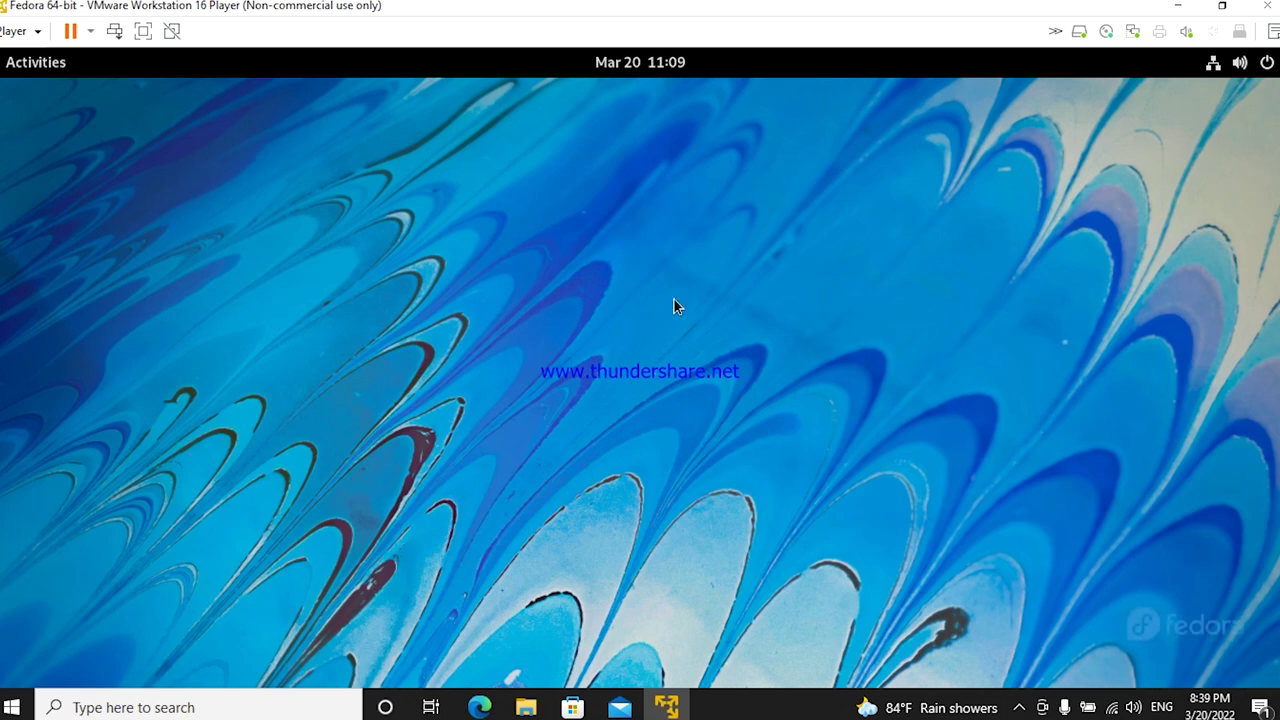
{"action": "left_click", "coordinate": [1222, 6]}
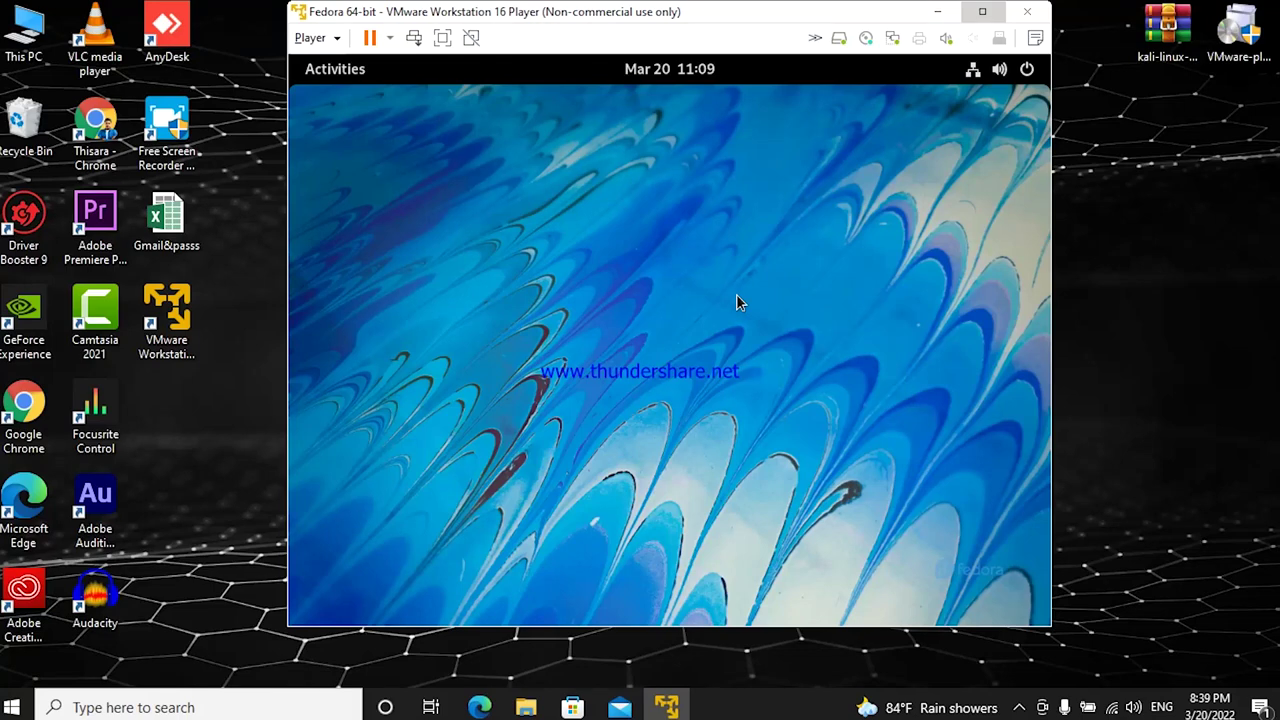
{"action": "left_click", "coordinate": [442, 37]}
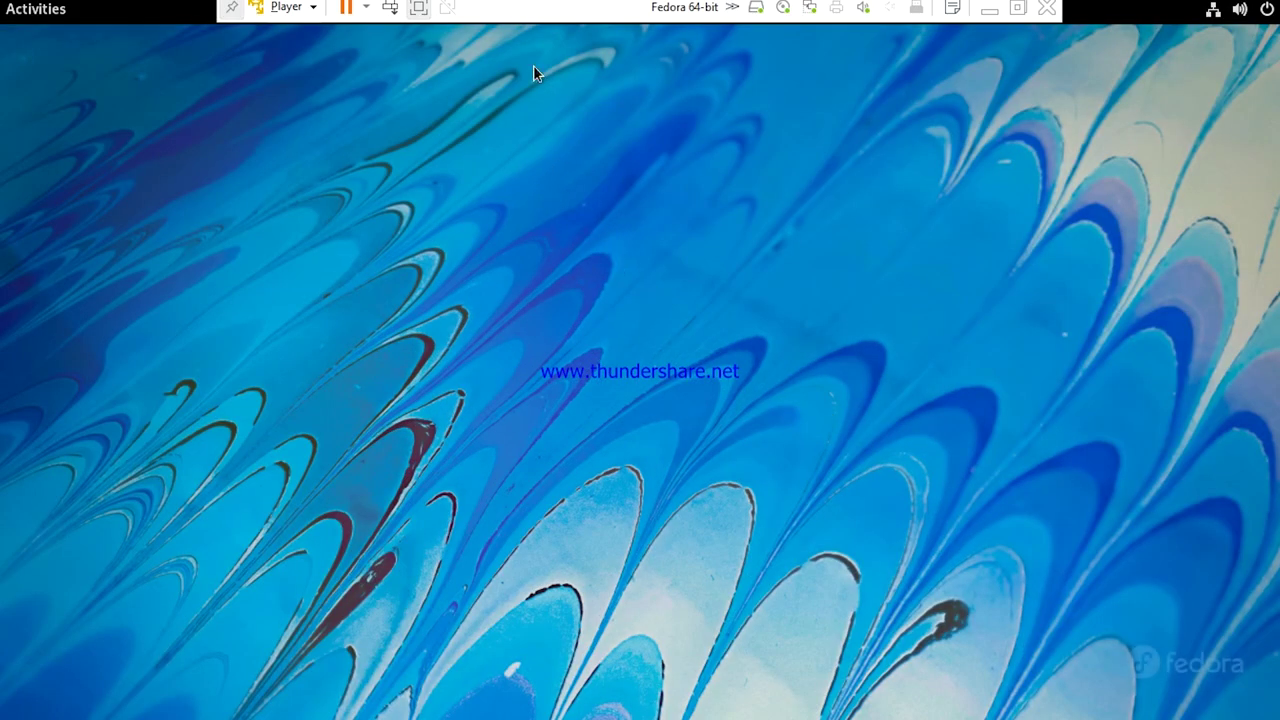
{"action": "left_click", "coordinate": [419, 8]}
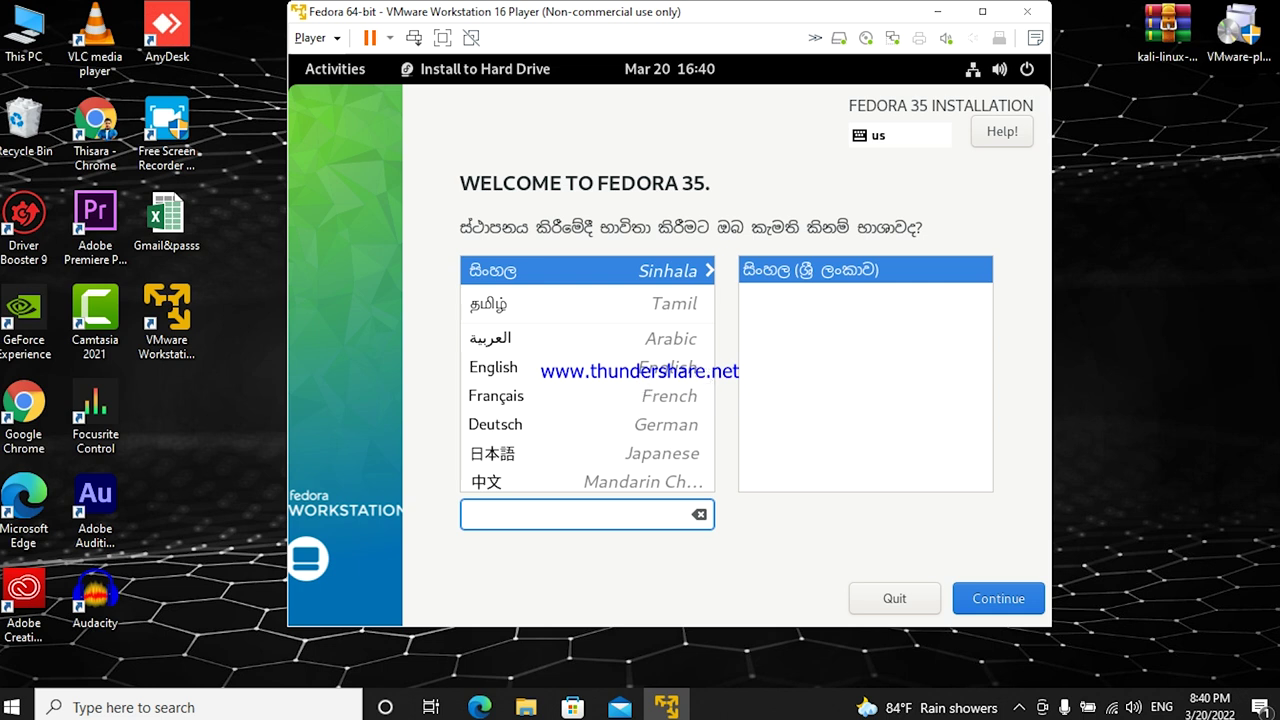
Step: Choose English (United Kingdom) as the Fedora 35 installation language and continue to the installation summary
{"action": "left_click", "coordinate": [641, 373]}
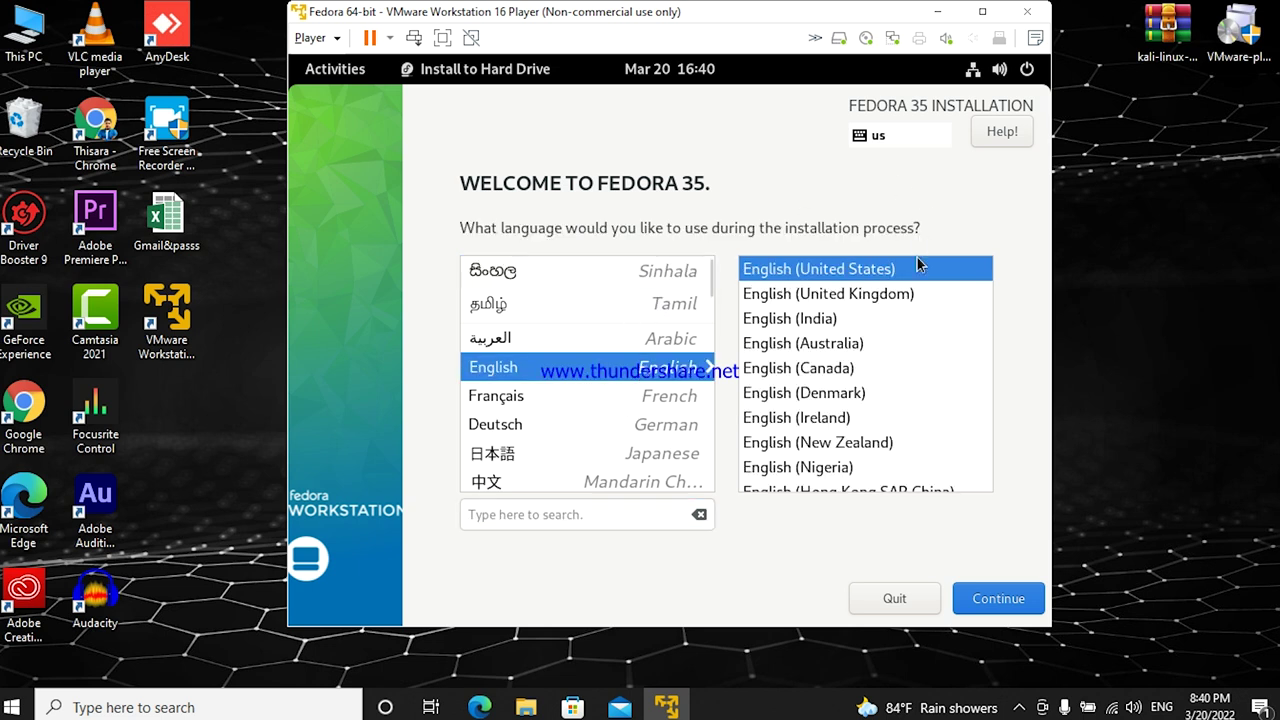
{"action": "left_click", "coordinate": [903, 300]}
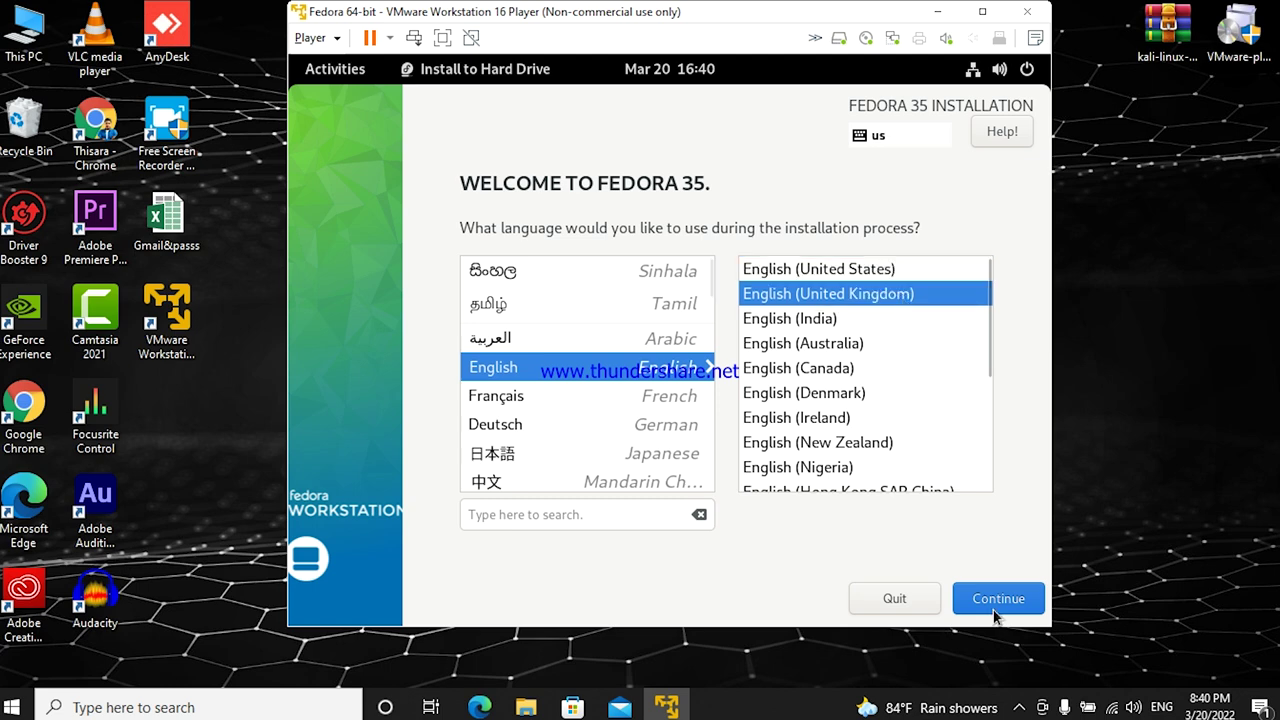
{"action": "left_click", "coordinate": [1003, 608]}
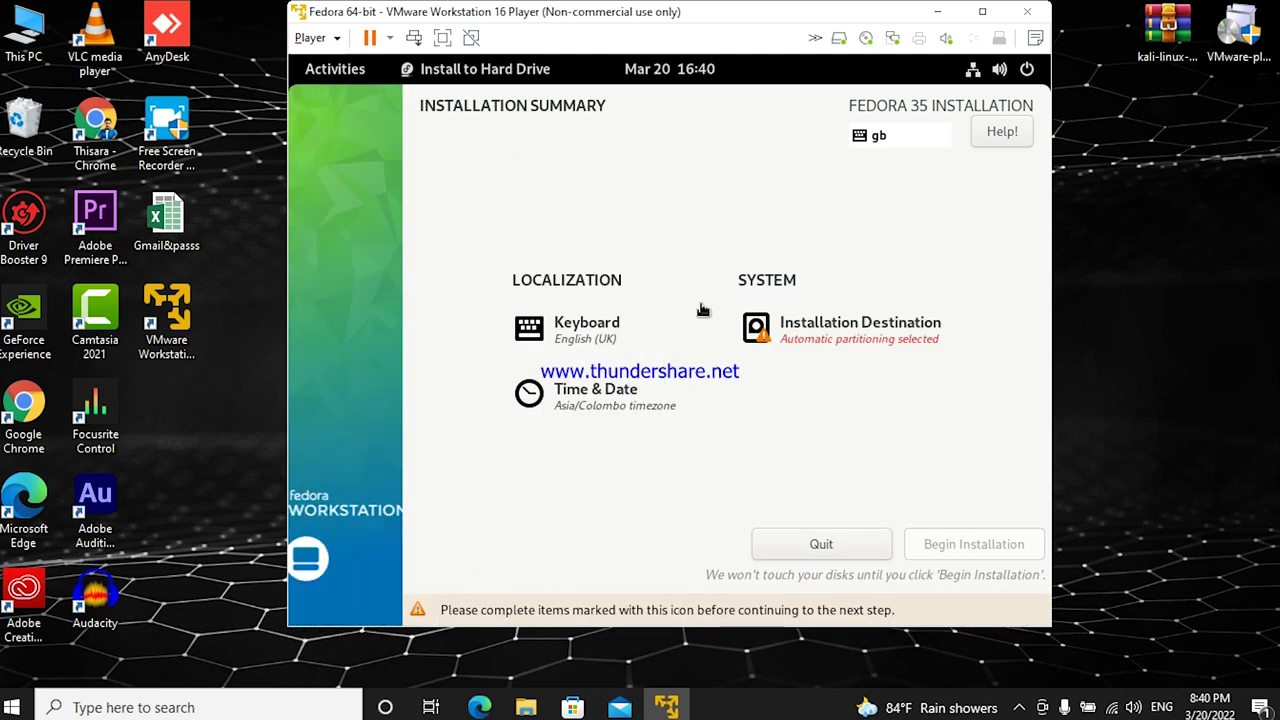
Step: Accept the 20 GiB VMware virtual disk with automatic storage configuration as the installation destination
{"action": "left_click", "coordinate": [816, 343]}
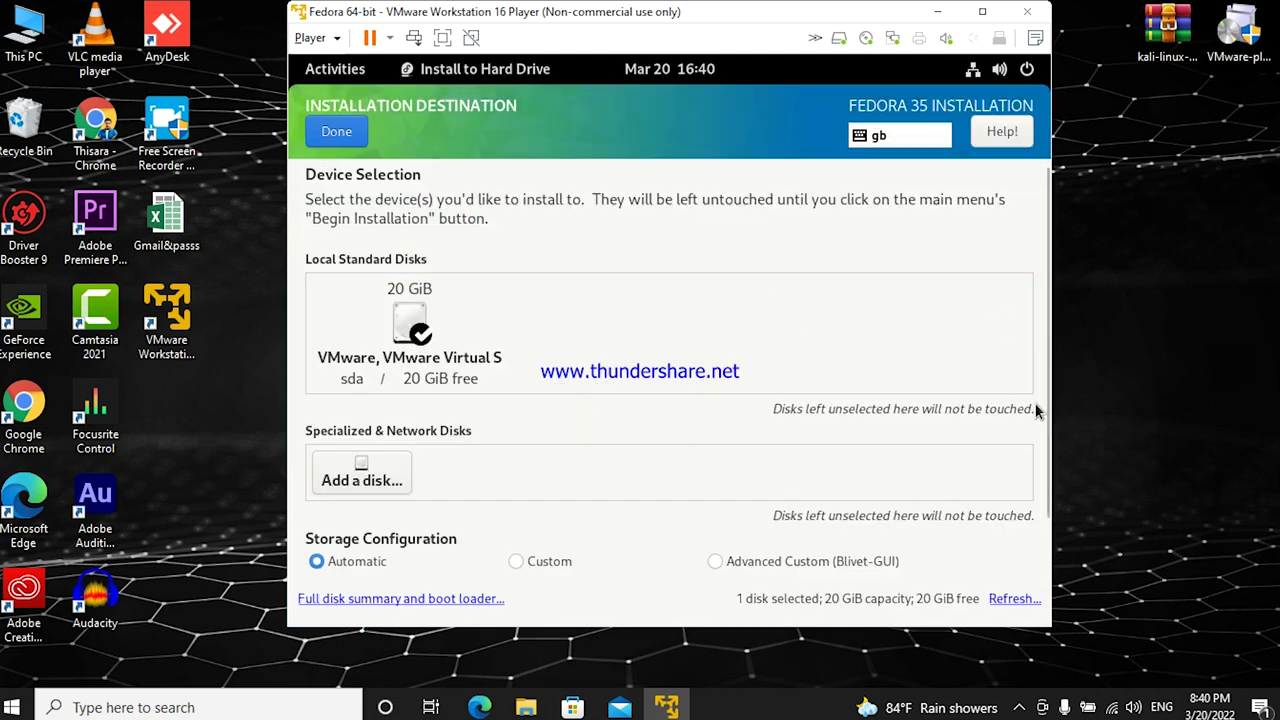
{"action": "scroll", "coordinate": [1048, 440], "scroll_direction": "down", "scroll_amount": 1}
{"action": "scroll", "coordinate": [1050, 480], "scroll_direction": "down", "scroll_amount": 1}
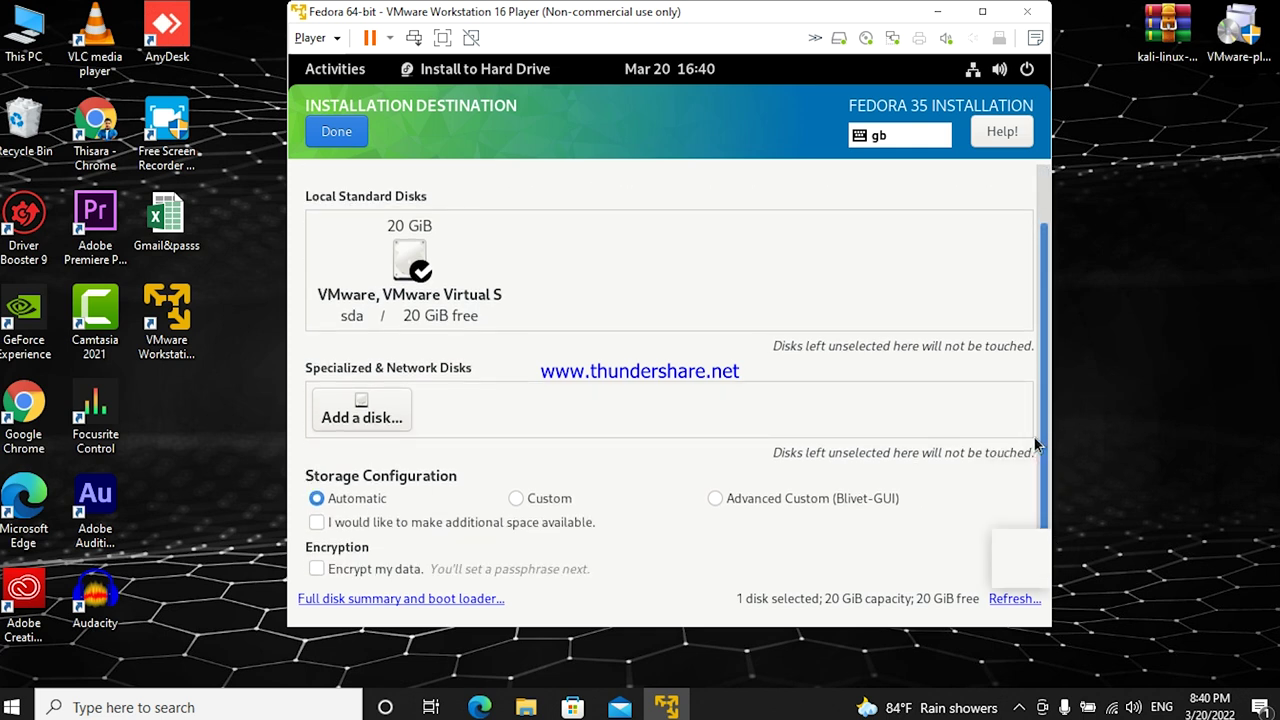
{"action": "scroll", "coordinate": [1038, 440], "scroll_direction": "up", "scroll_amount": 1}
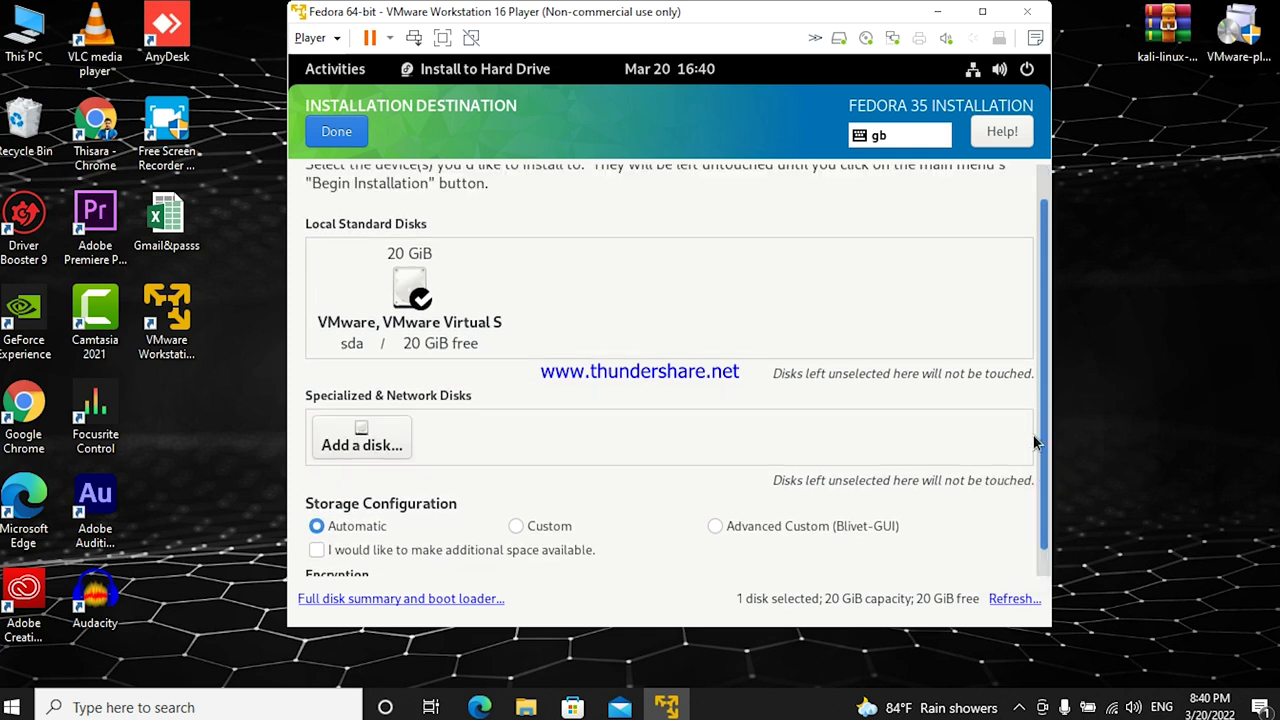
{"action": "left_click", "coordinate": [337, 132]}
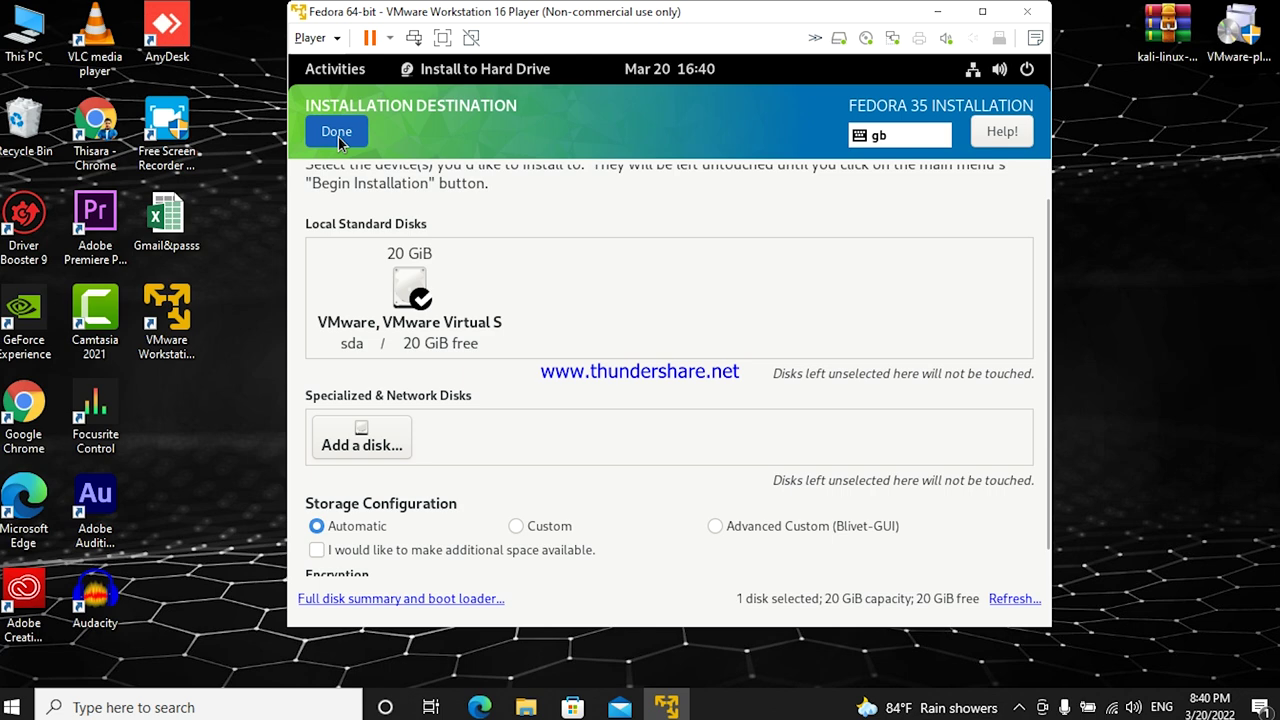
{"action": "left_click", "coordinate": [337, 133]}
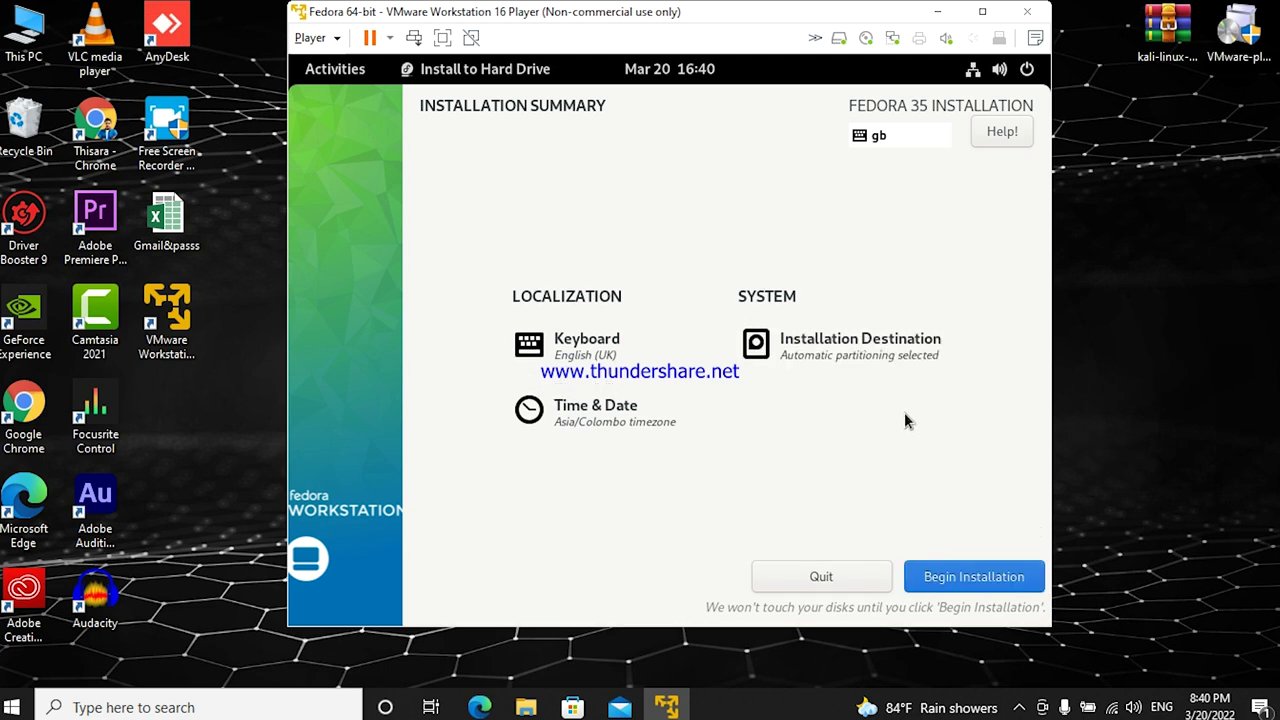
Step: Review the installation destination's disk, storage and encryption options once more and return to the installation summary
{"action": "left_click", "coordinate": [866, 362]}
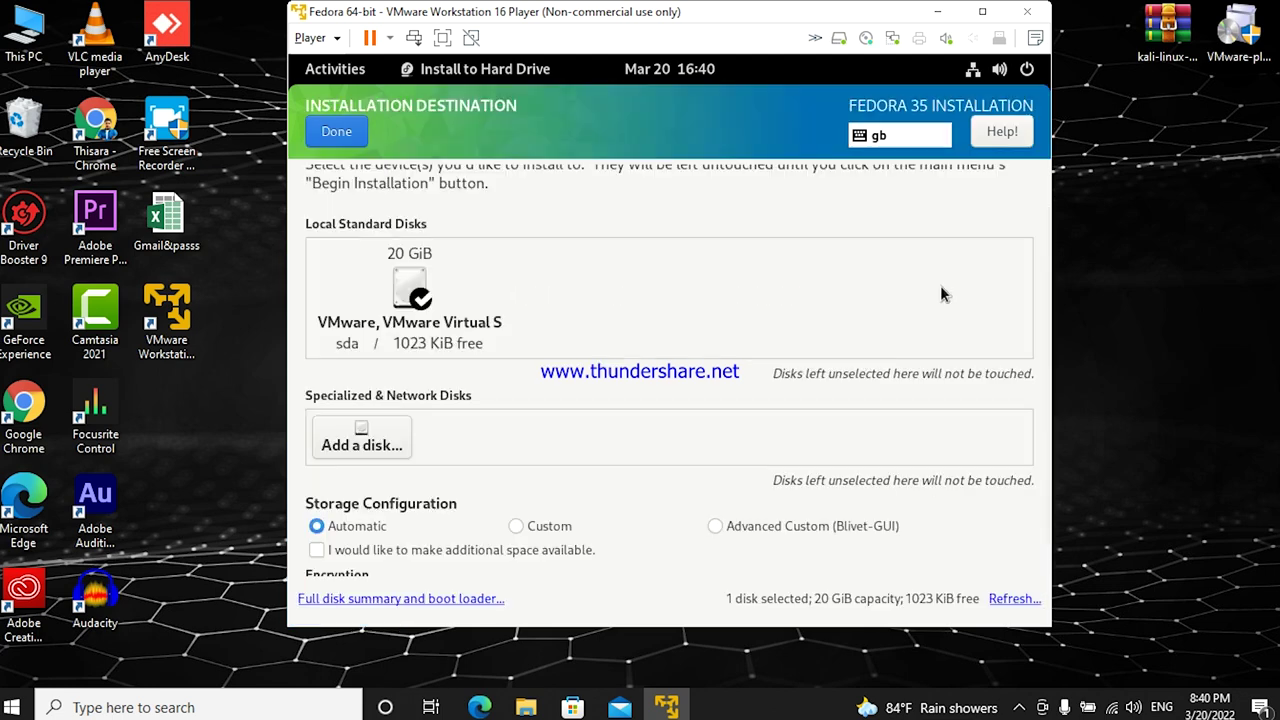
{"action": "mouse_move", "coordinate": [1042, 225]}
{"action": "left_mouse_down"}
{"action": "mouse_move", "coordinate": [1042, 200]}
{"action": "mouse_move", "coordinate": [1045, 333]}
{"action": "mouse_move", "coordinate": [1050, 233]}
{"action": "left_mouse_up"}
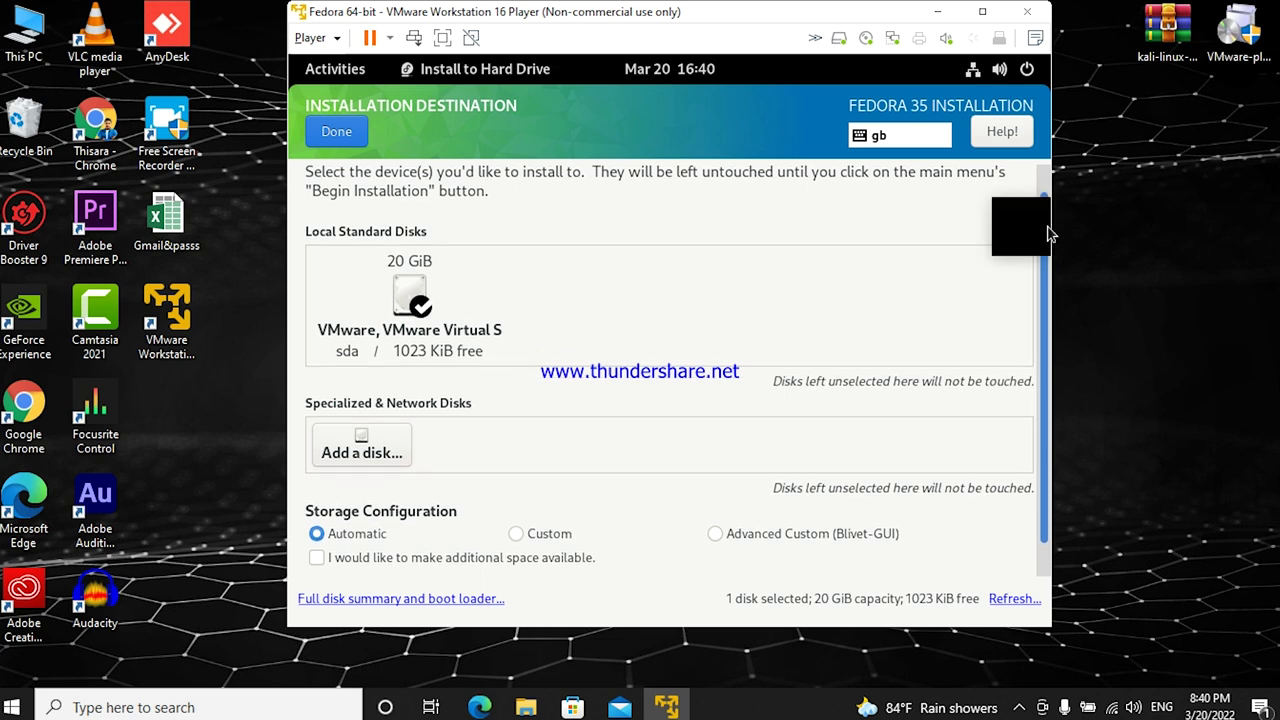
{"action": "scroll", "coordinate": [1039, 367], "scroll_direction": "down", "scroll_amount": 2}
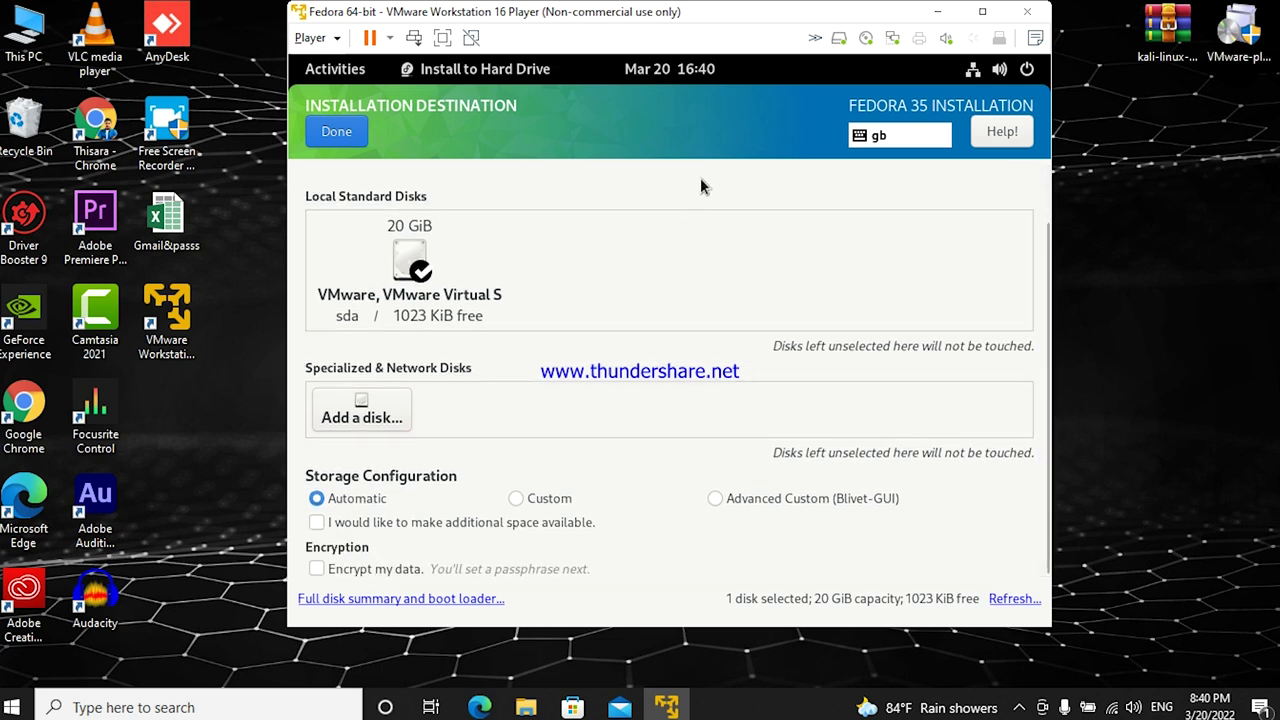
{"action": "left_click", "coordinate": [334, 136]}
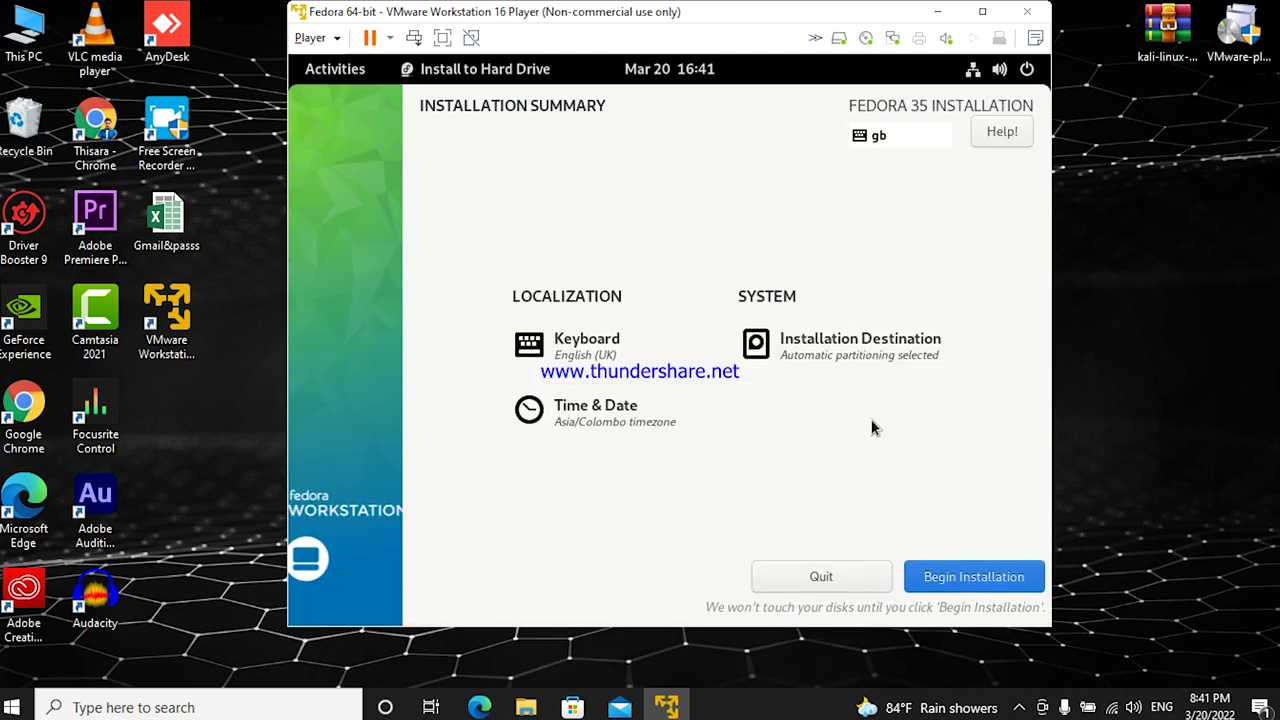
Step: Begin the Fedora 35 installation on the virtual disk
{"action": "left_click", "coordinate": [940, 579]}
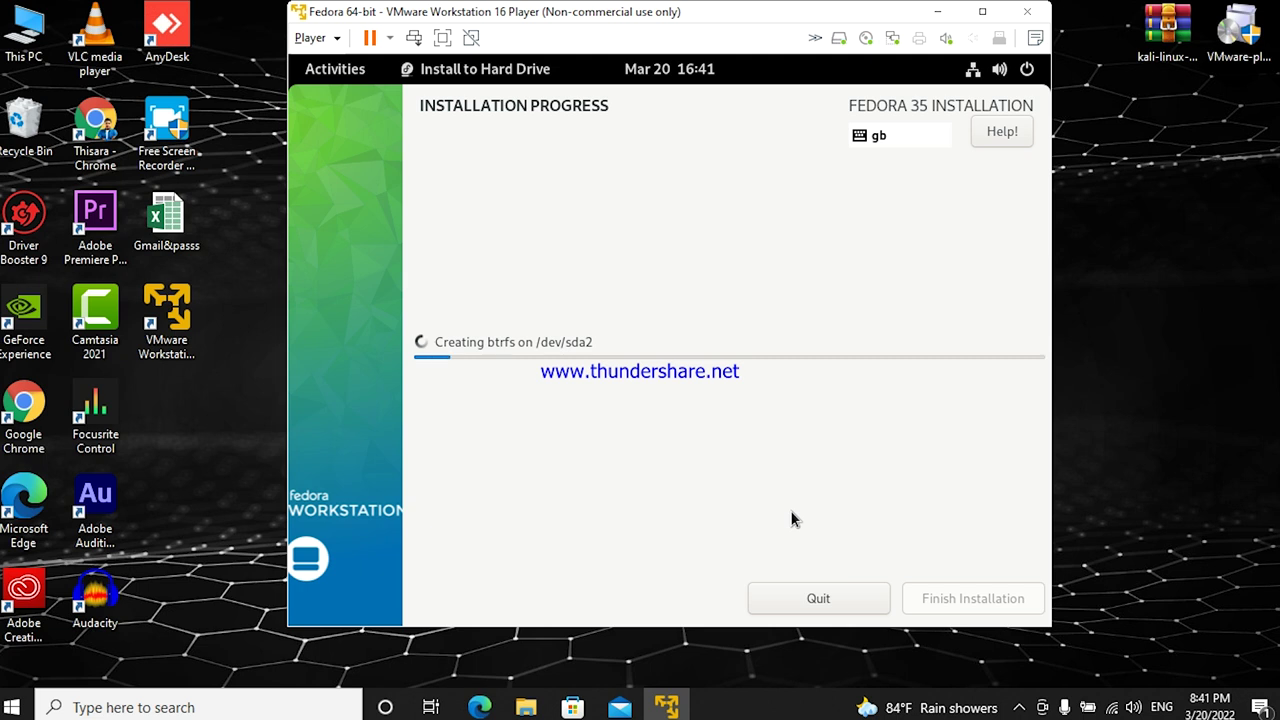
{"action": "left_click", "coordinate": [1018, 707]}
{"action": "left_click", "coordinate": [1016, 712]}
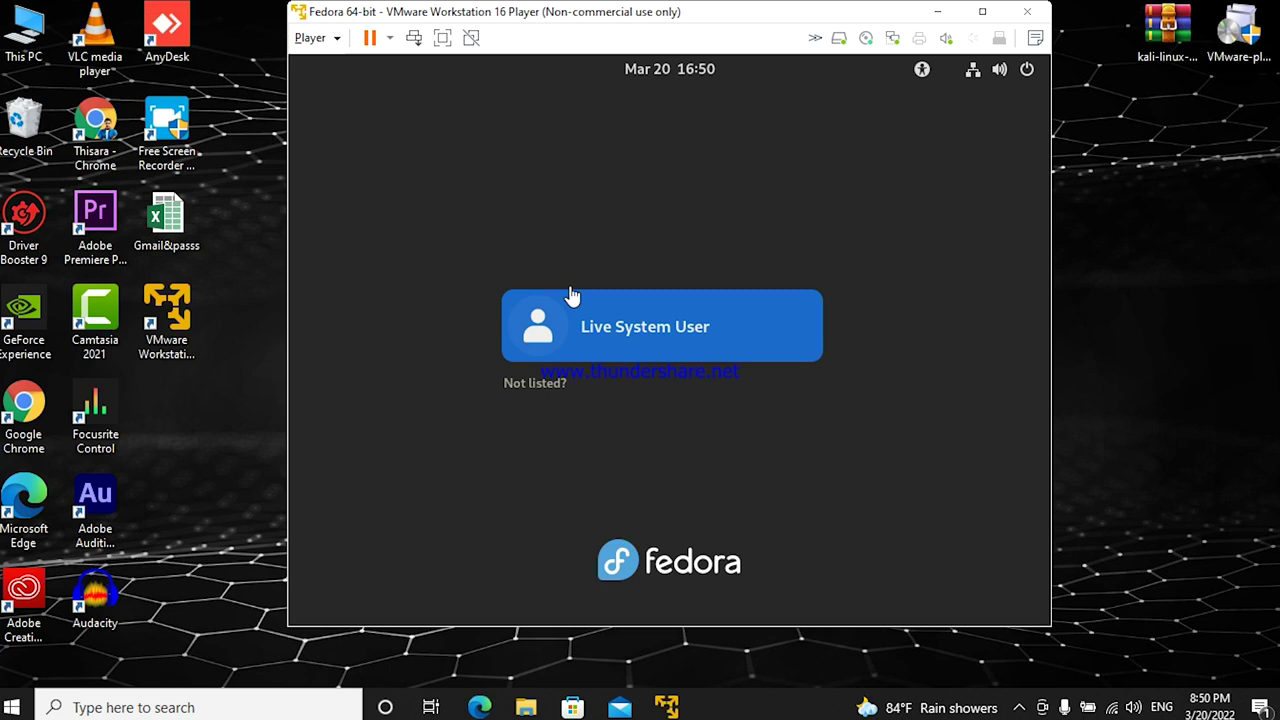
Step: Sign in to Fedora as Live System User and switch the virtual machine to full screen
{"action": "left_click", "coordinate": [572, 347]}
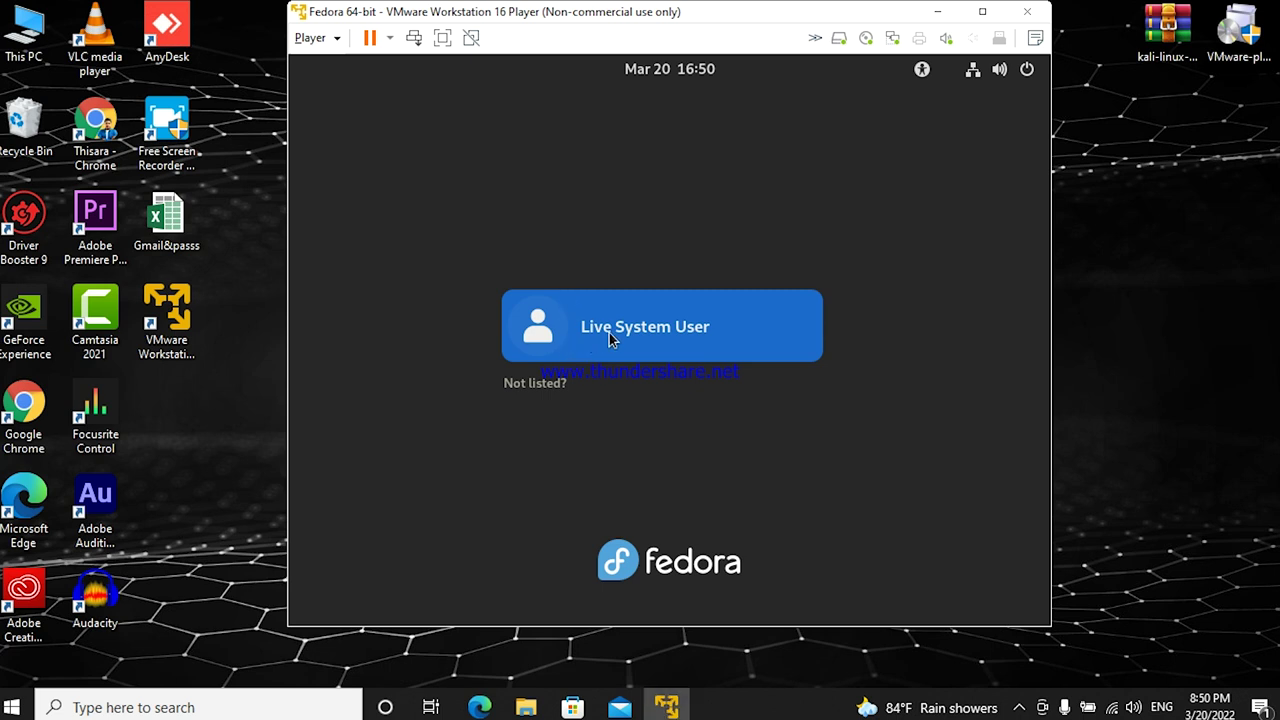
{"action": "left_click", "coordinate": [609, 332]}
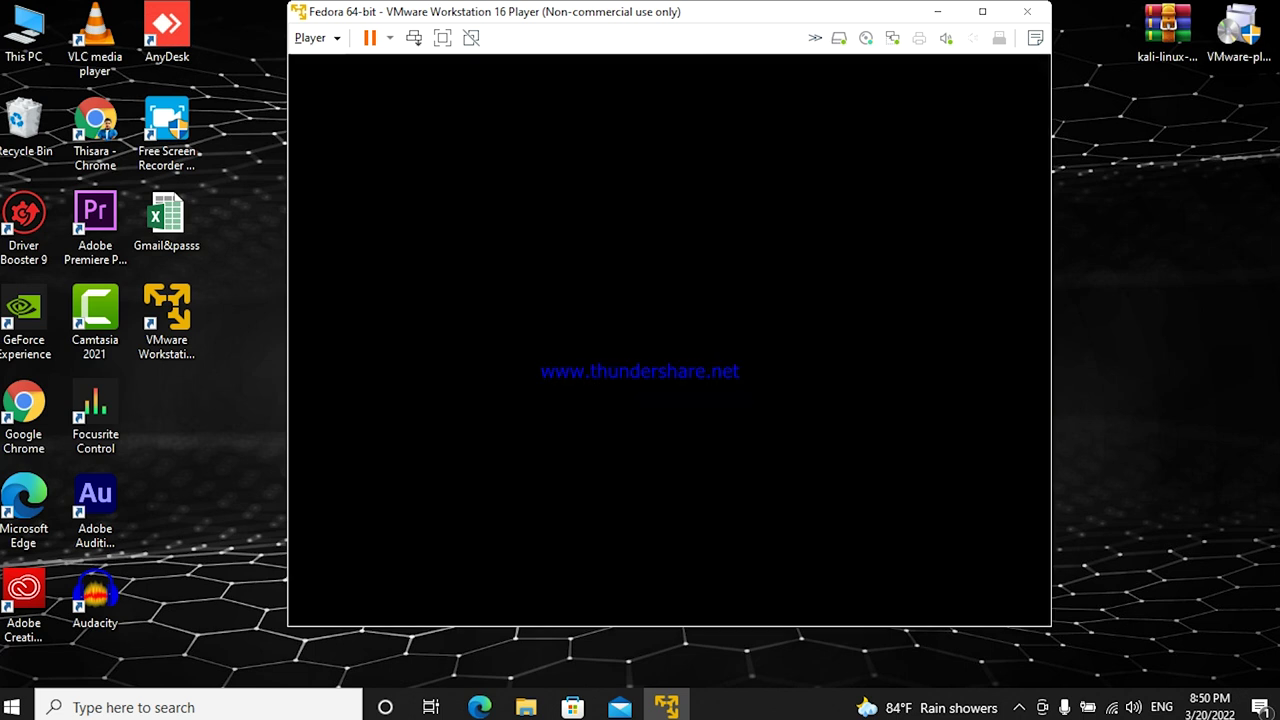
{"action": "key", "text": "super+Up"}
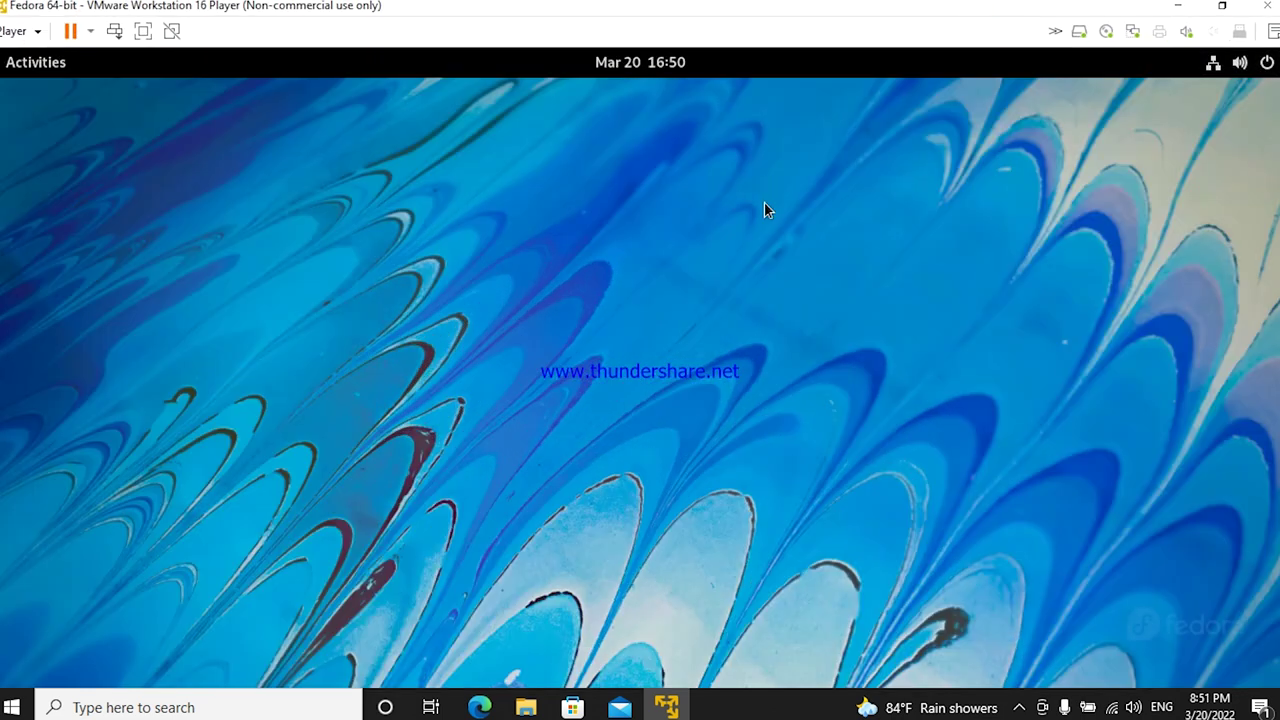
{"action": "left_click", "coordinate": [143, 33]}
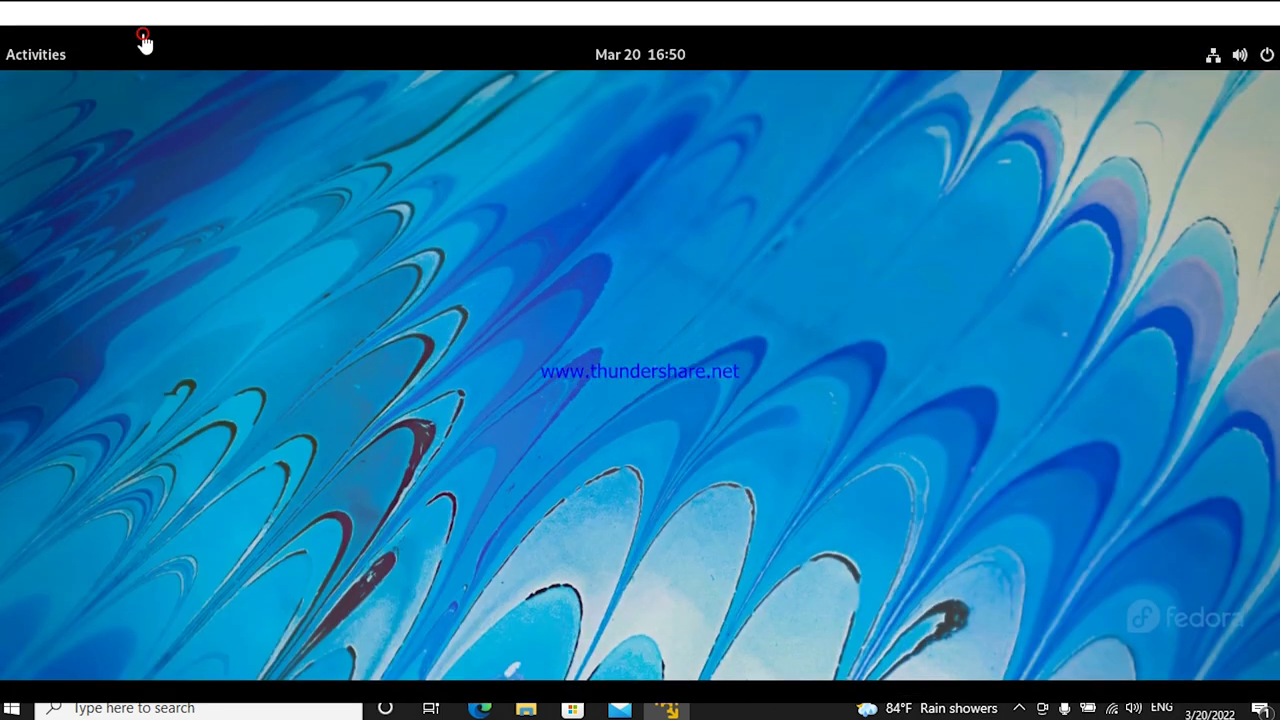
Step: Open Fedora's Activities overview and show all installed applications
{"action": "left_click", "coordinate": [22, 14]}
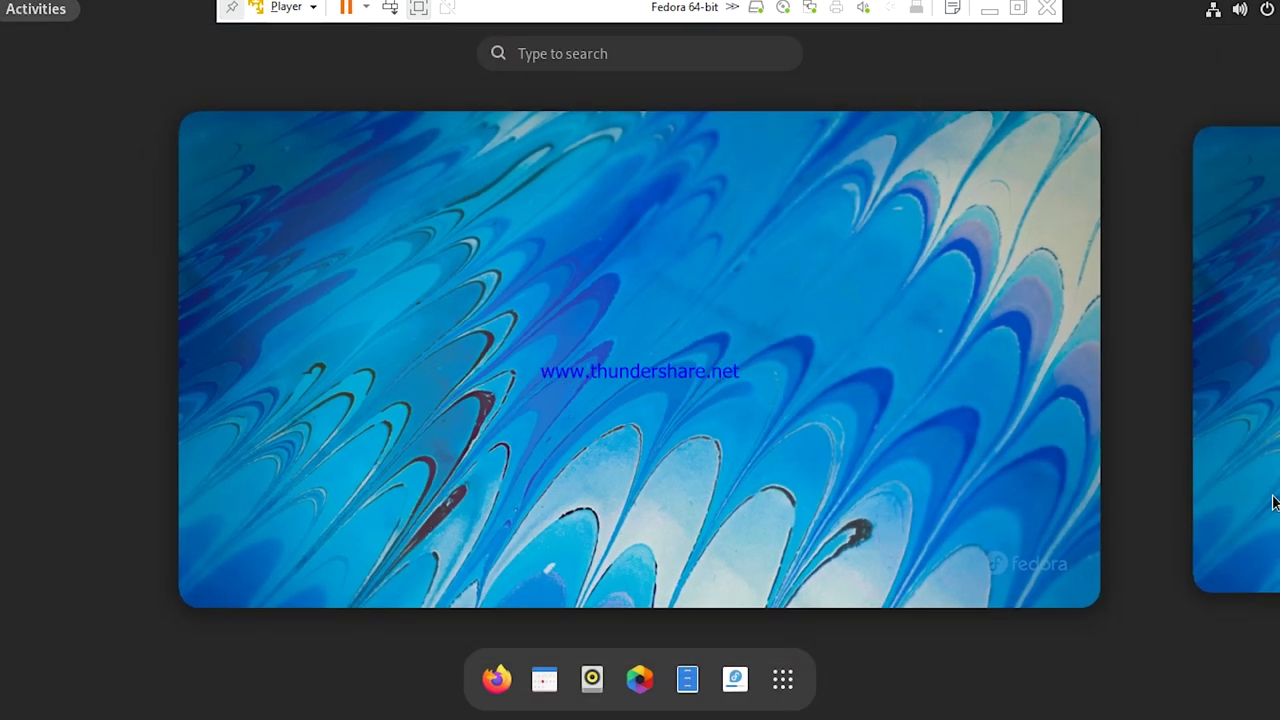
{"action": "left_click", "coordinate": [782, 682]}
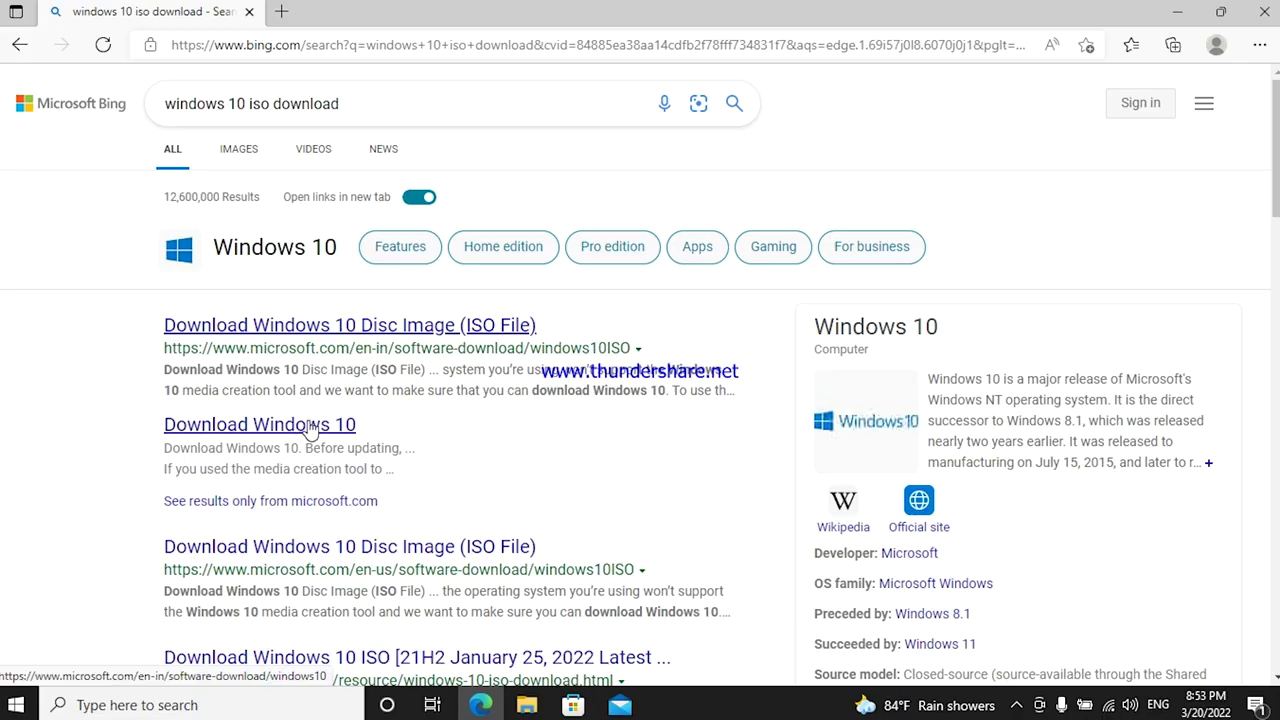
Step: Examine Microsoft's Download Windows 10 page for installation media options and the other search results for a Windows 10 ISO
{"action": "left_click", "coordinate": [343, 325]}
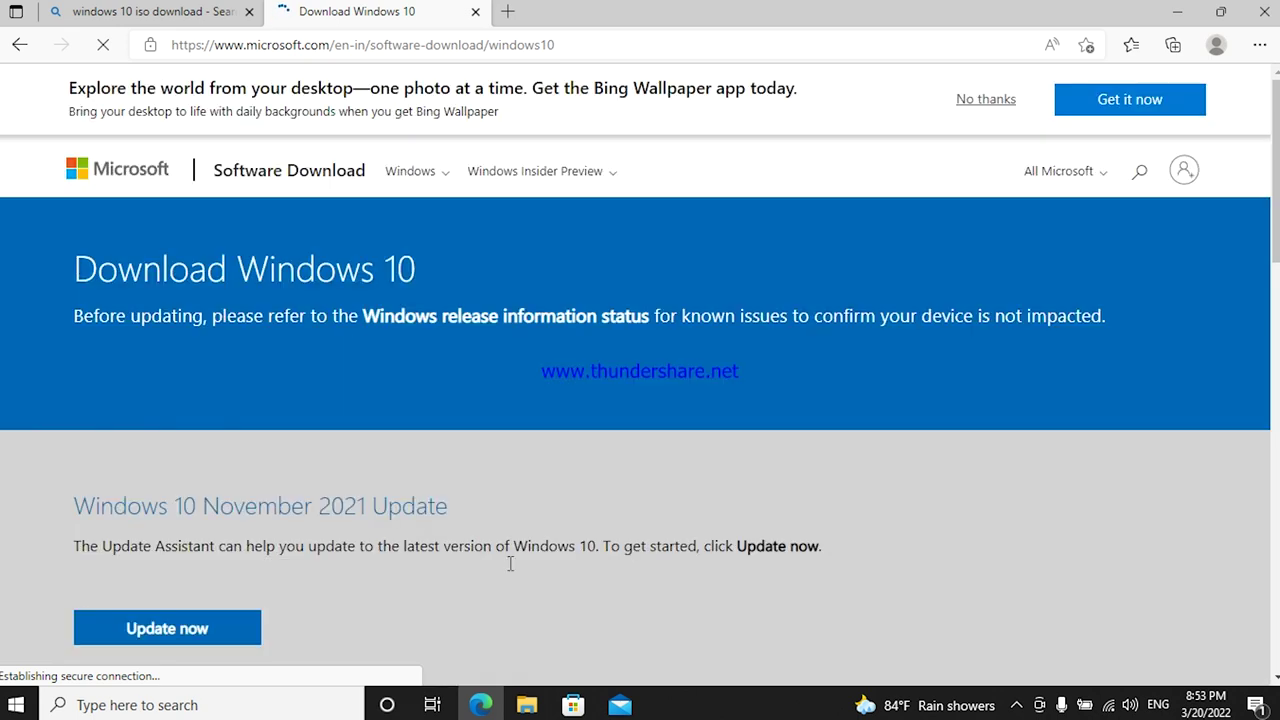
{"action": "scroll", "coordinate": [1160, 237], "scroll_direction": "down", "scroll_amount": 5}
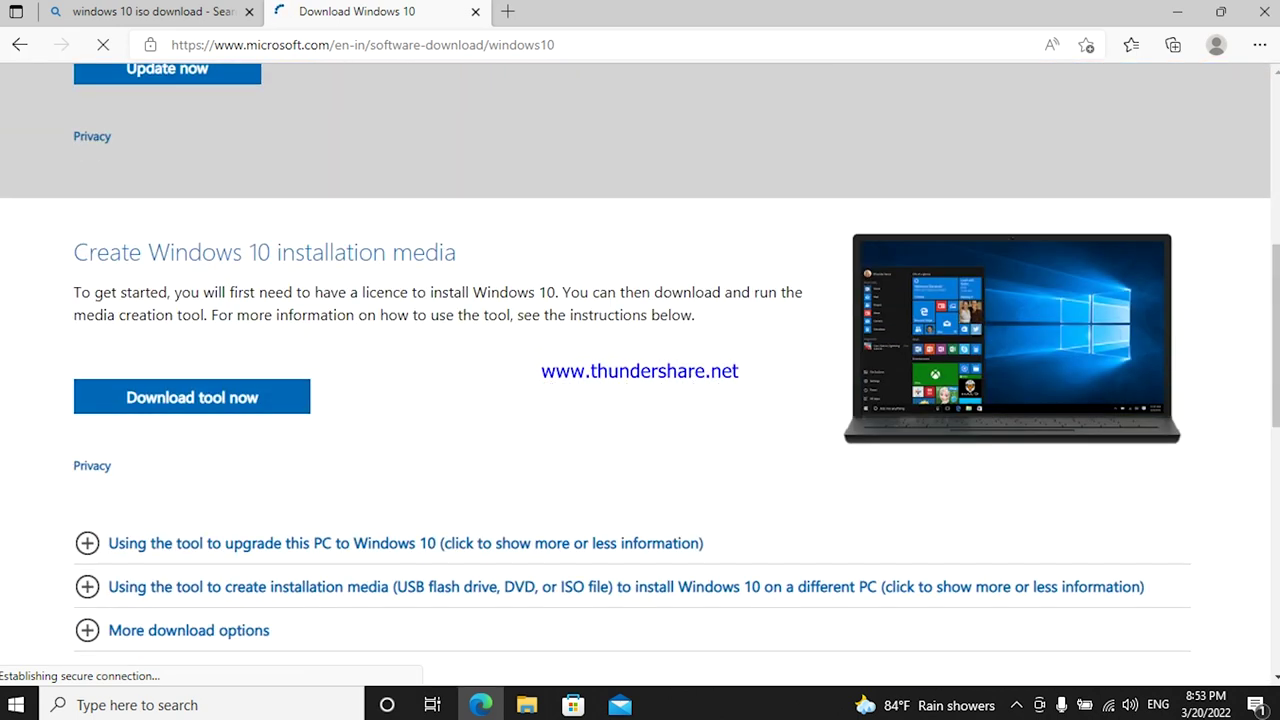
{"action": "scroll", "coordinate": [640, 260], "scroll_direction": "down", "scroll_amount": 1}
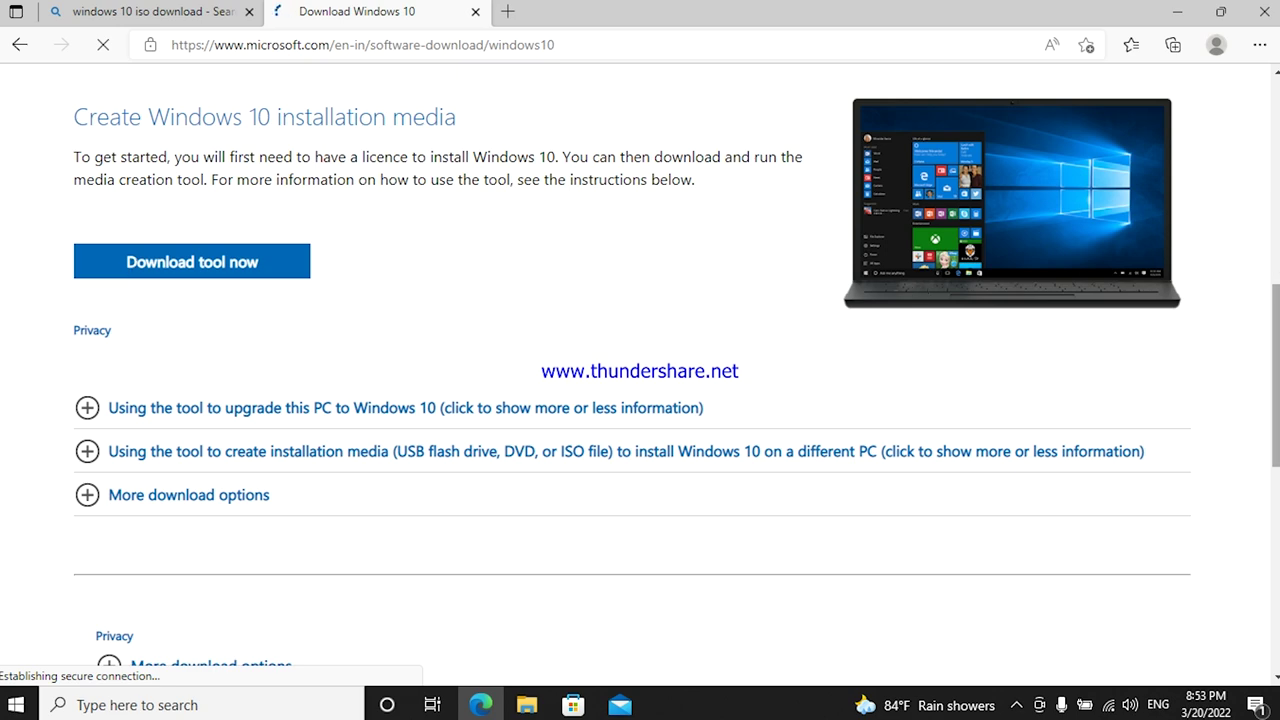
{"action": "scroll", "coordinate": [583, 103], "scroll_direction": "down", "scroll_amount": 3}
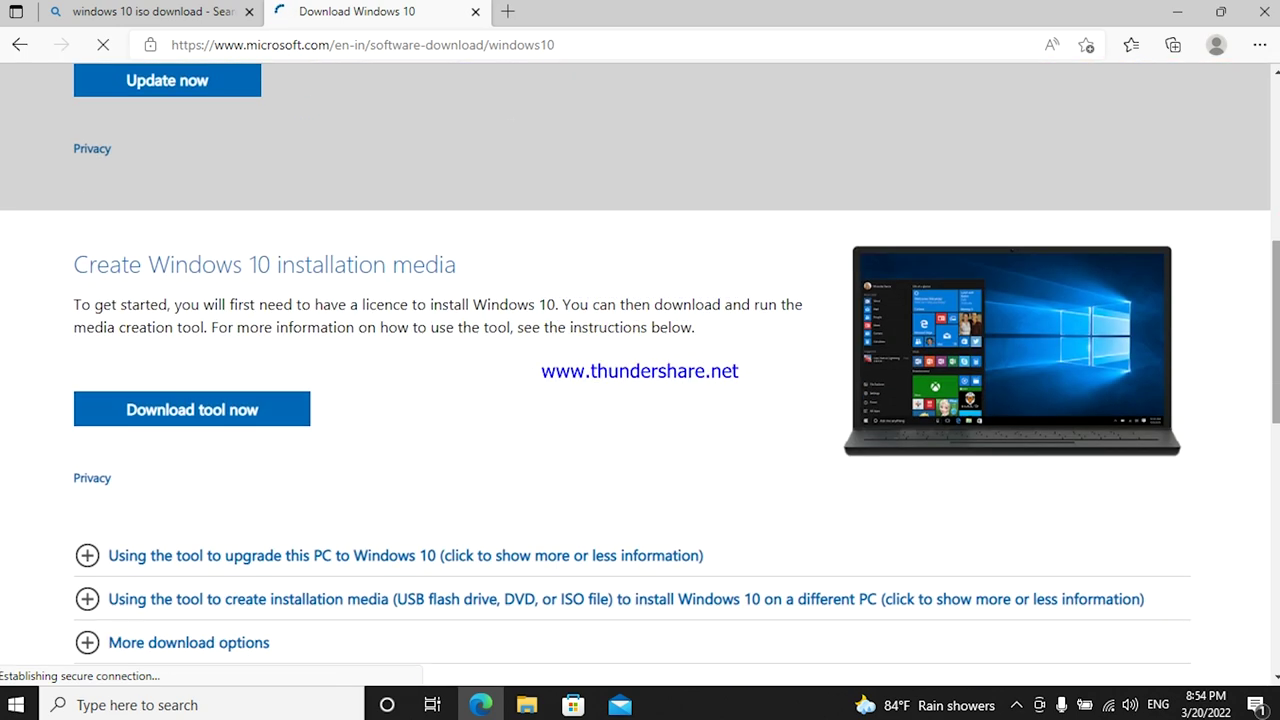
{"action": "key", "text": "ctrl+shift+Tab"}
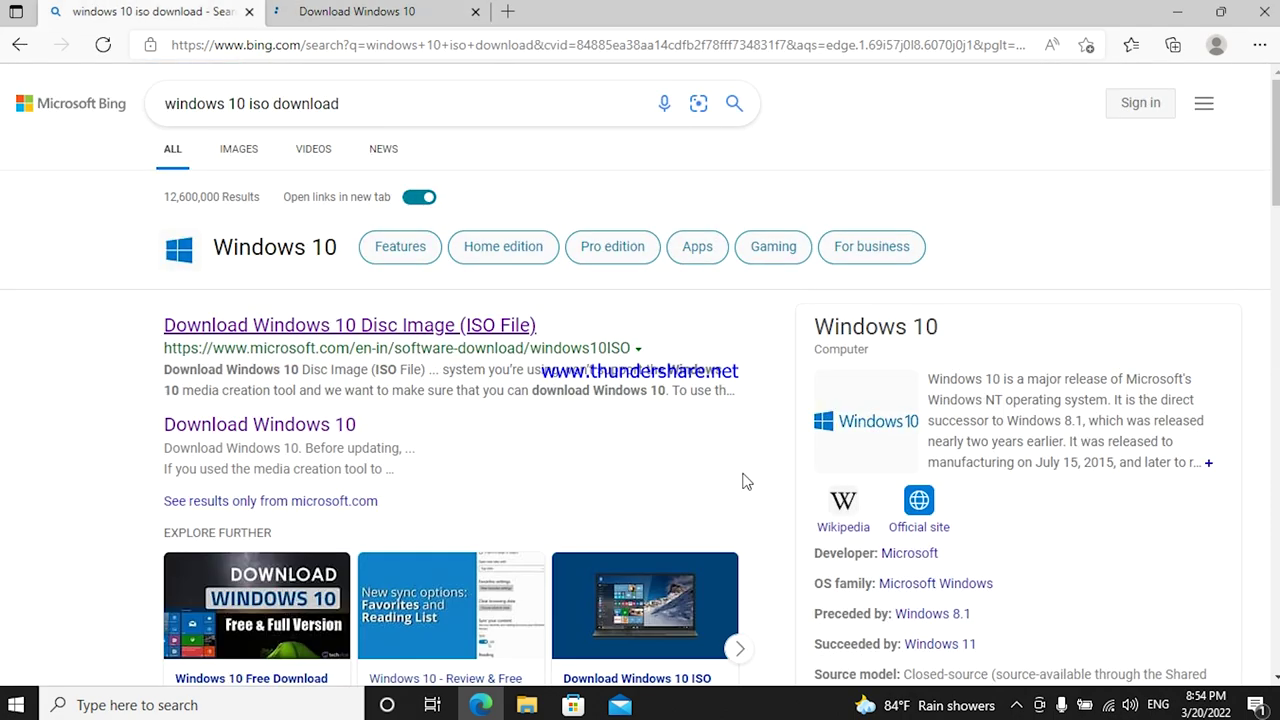
{"action": "scroll", "coordinate": [640, 375], "scroll_direction": "down", "scroll_amount": 7}
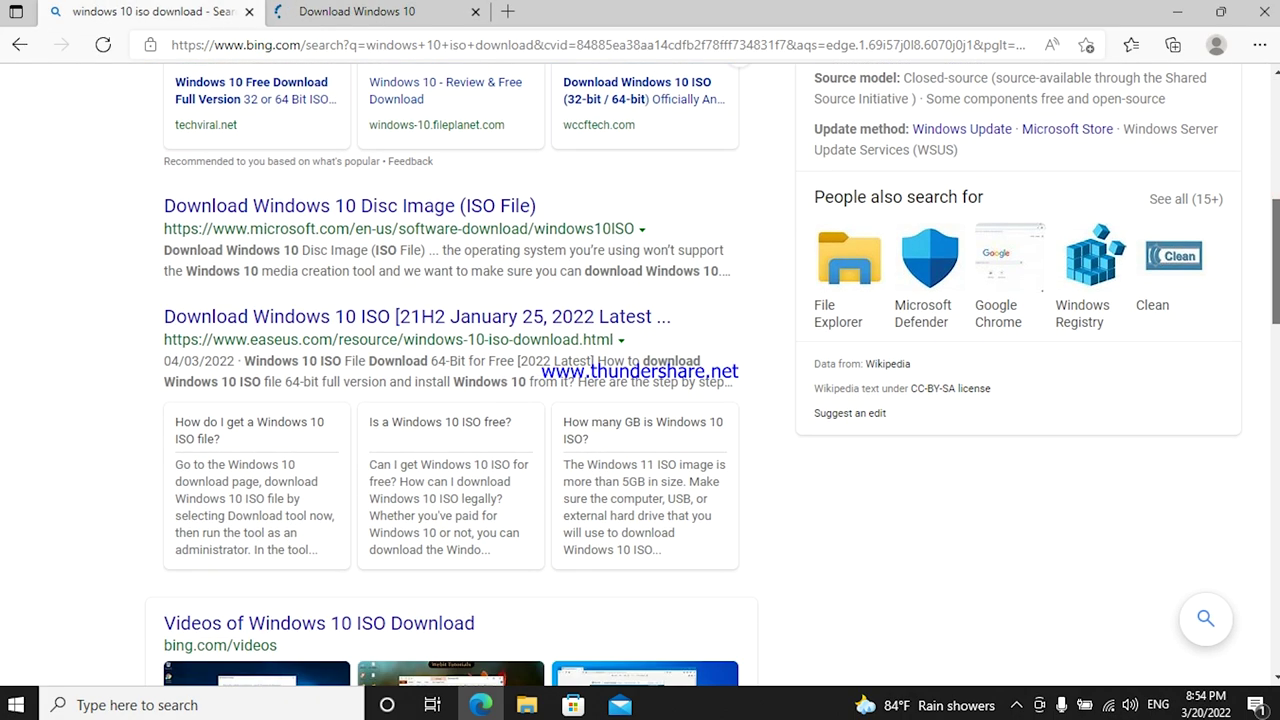
Step: Search Bing for getintopc and open the site's All Software Categories page
{"action": "scroll", "coordinate": [640, 375], "scroll_direction": "down", "scroll_amount": 2}
{"action": "scroll", "coordinate": [712, 379], "scroll_direction": "down", "scroll_amount": 1}
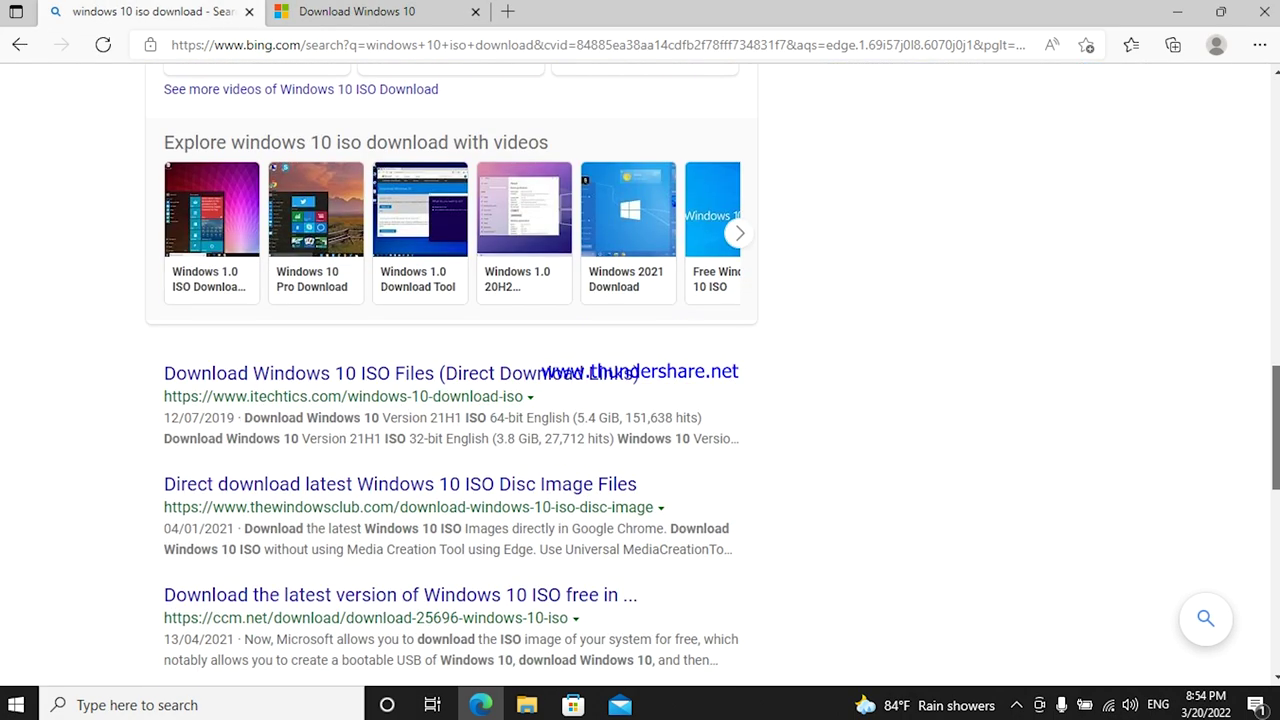
{"action": "scroll", "coordinate": [640, 375], "scroll_direction": "down", "scroll_amount": 10}
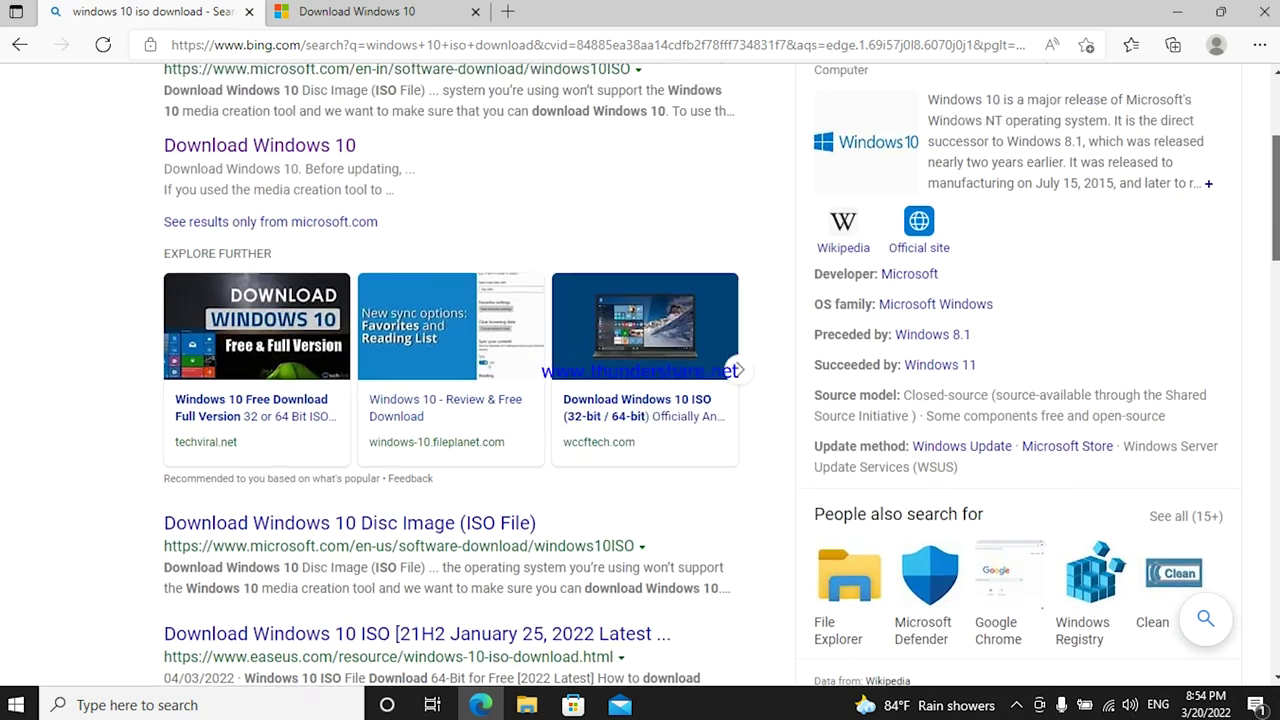
{"action": "scroll", "coordinate": [400, 225], "scroll_direction": "up", "scroll_amount": 15}
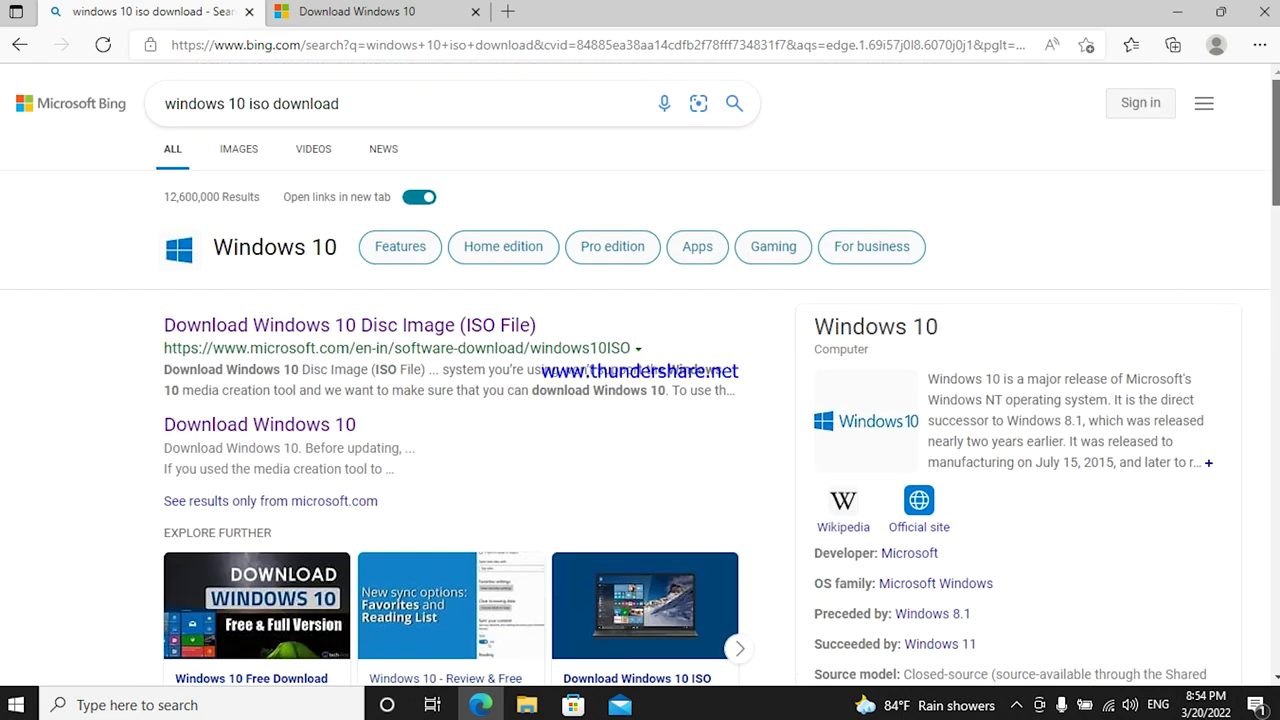
{"action": "left_click", "coordinate": [471, 104]}
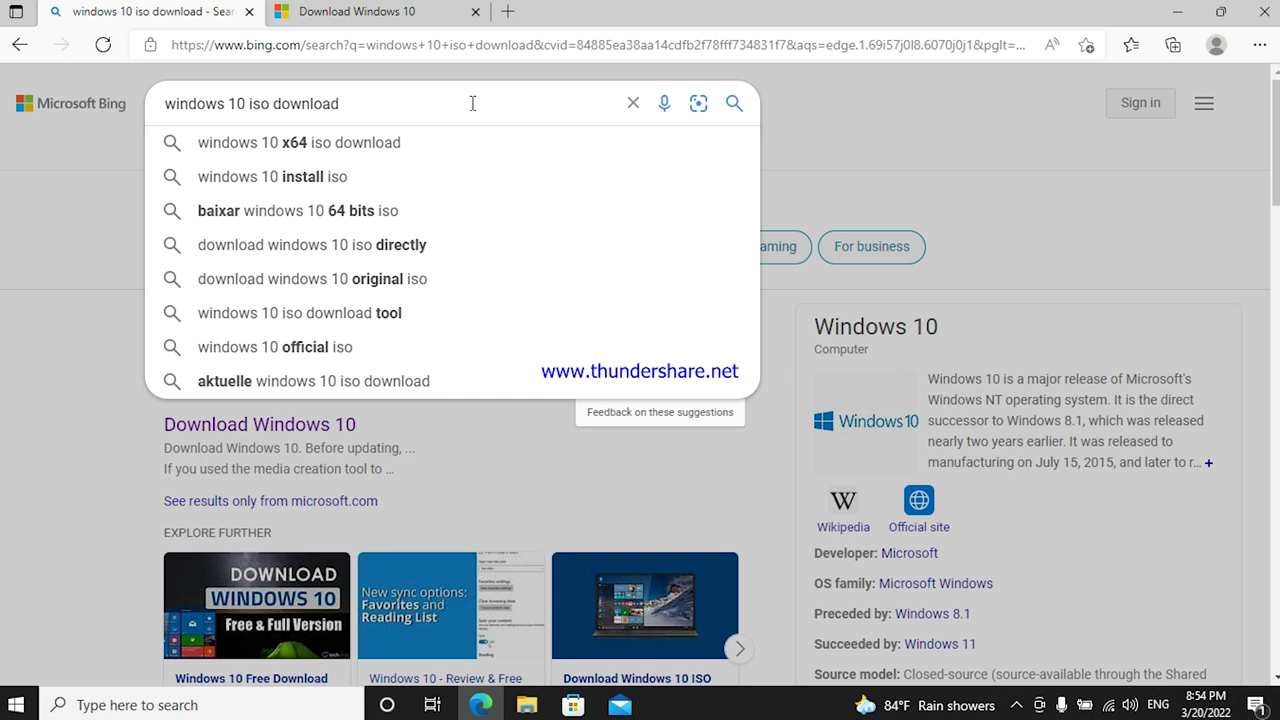
{"action": "left_click", "coordinate": [633, 103]}
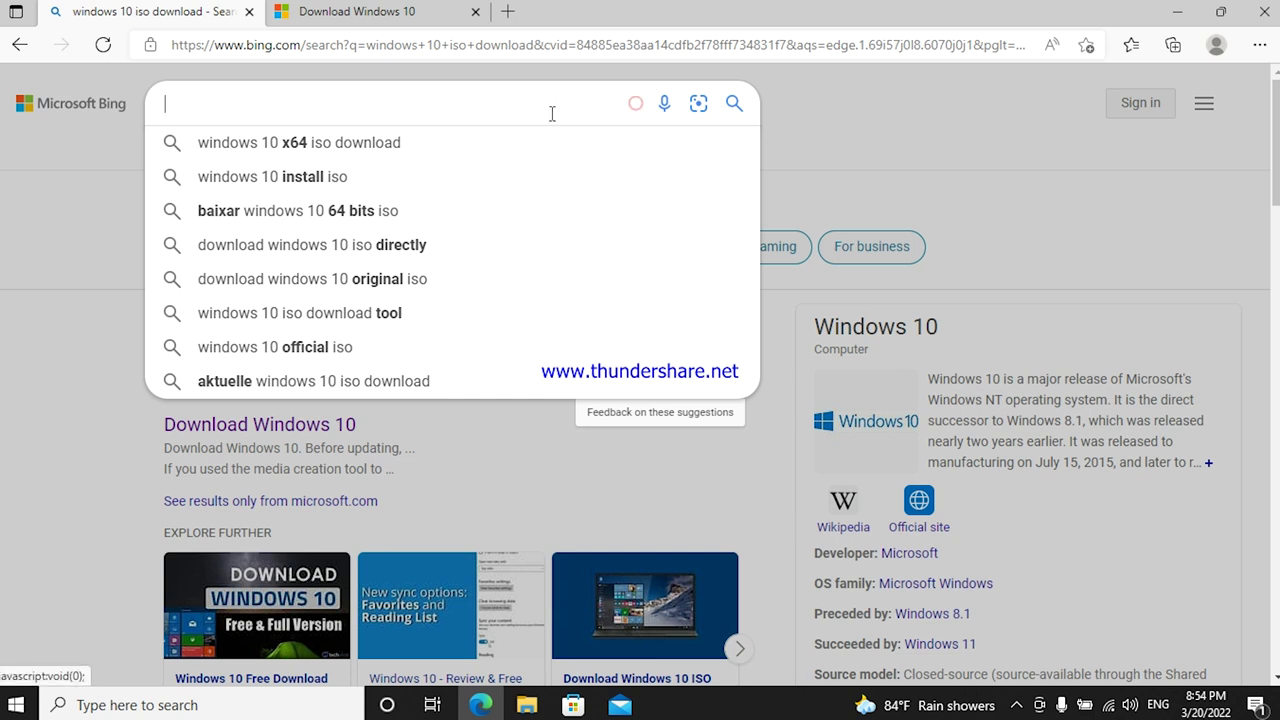
{"action": "type", "text": "get"}
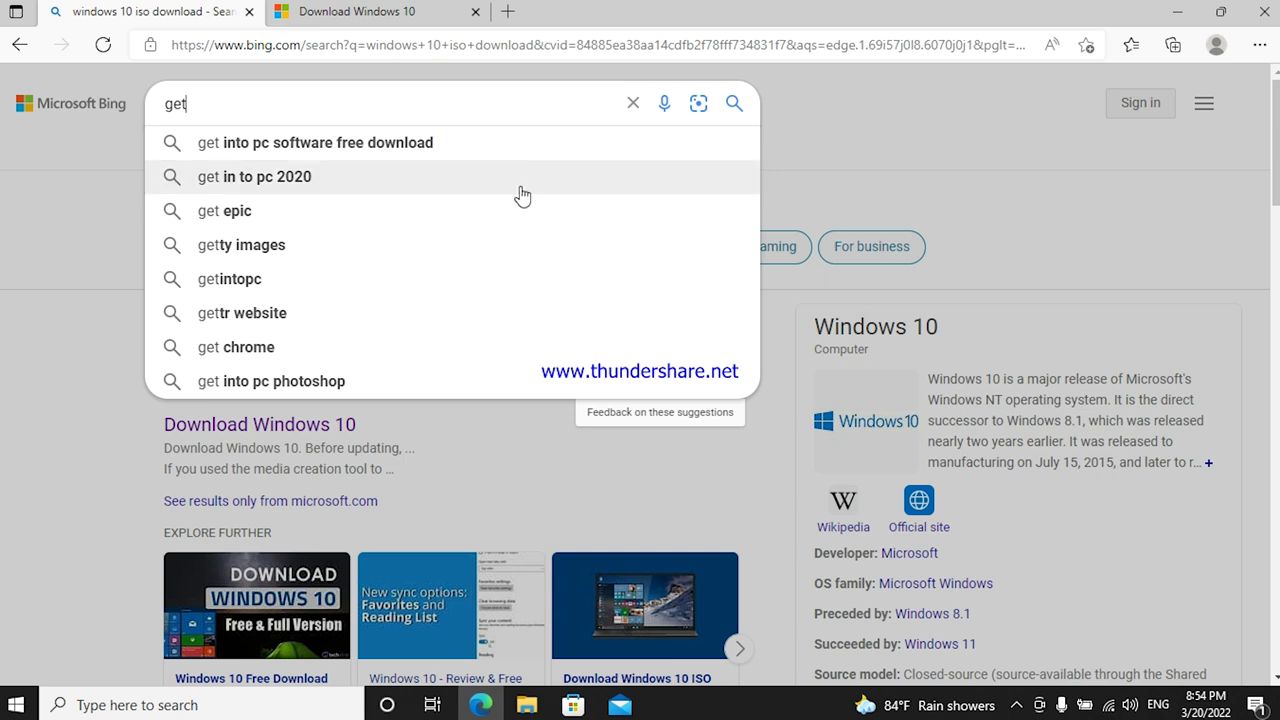
{"action": "type", "text": "intop"}
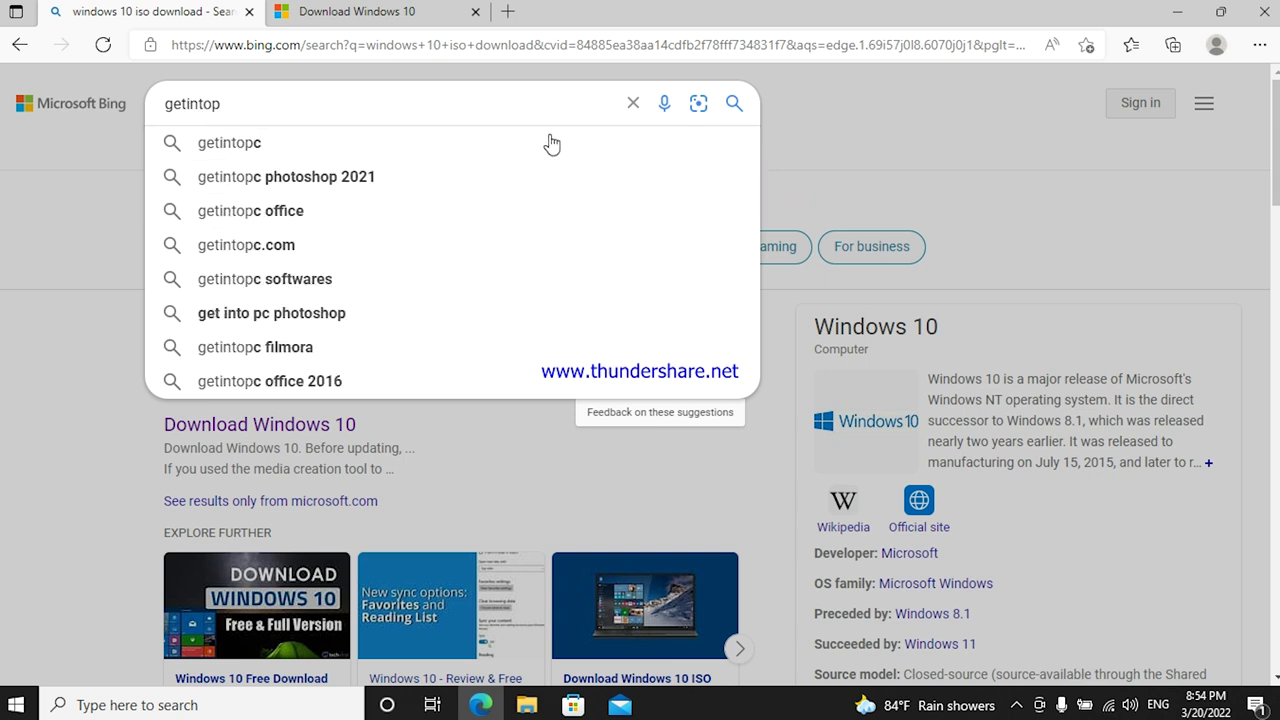
{"action": "type", "text": "c"}
{"action": "key", "text": "Return"}
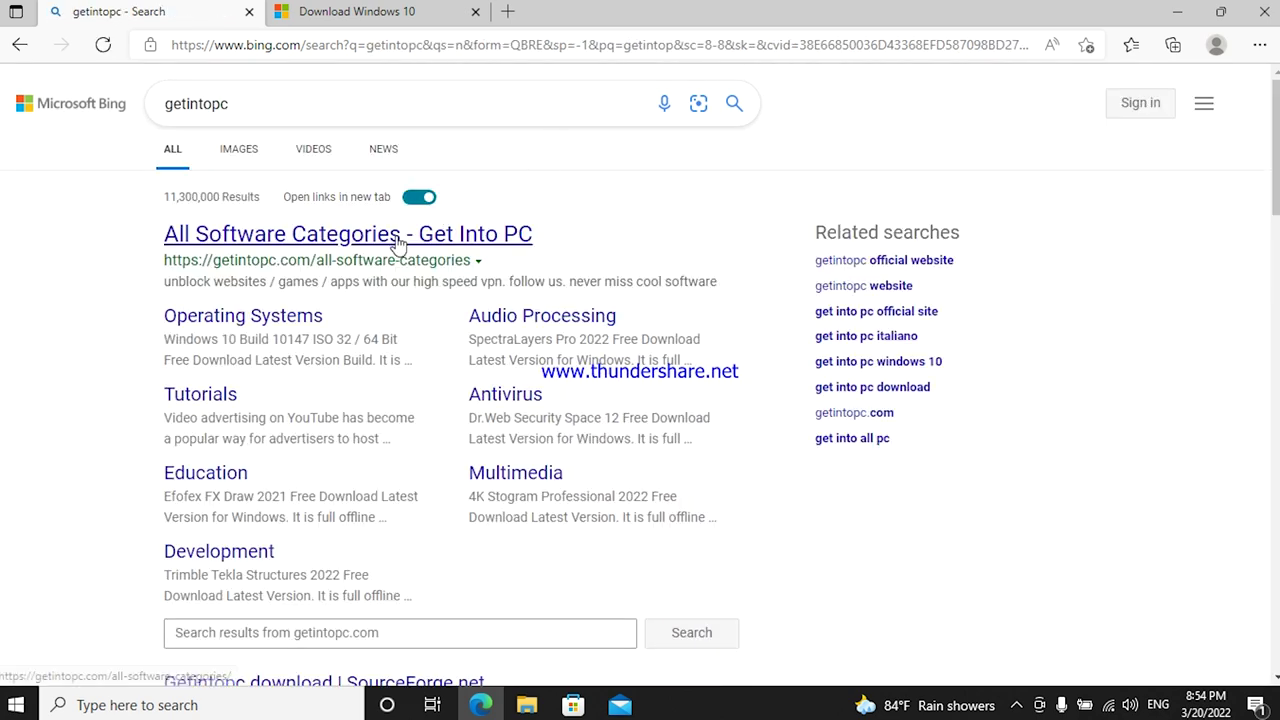
{"action": "left_click", "coordinate": [466, 238]}
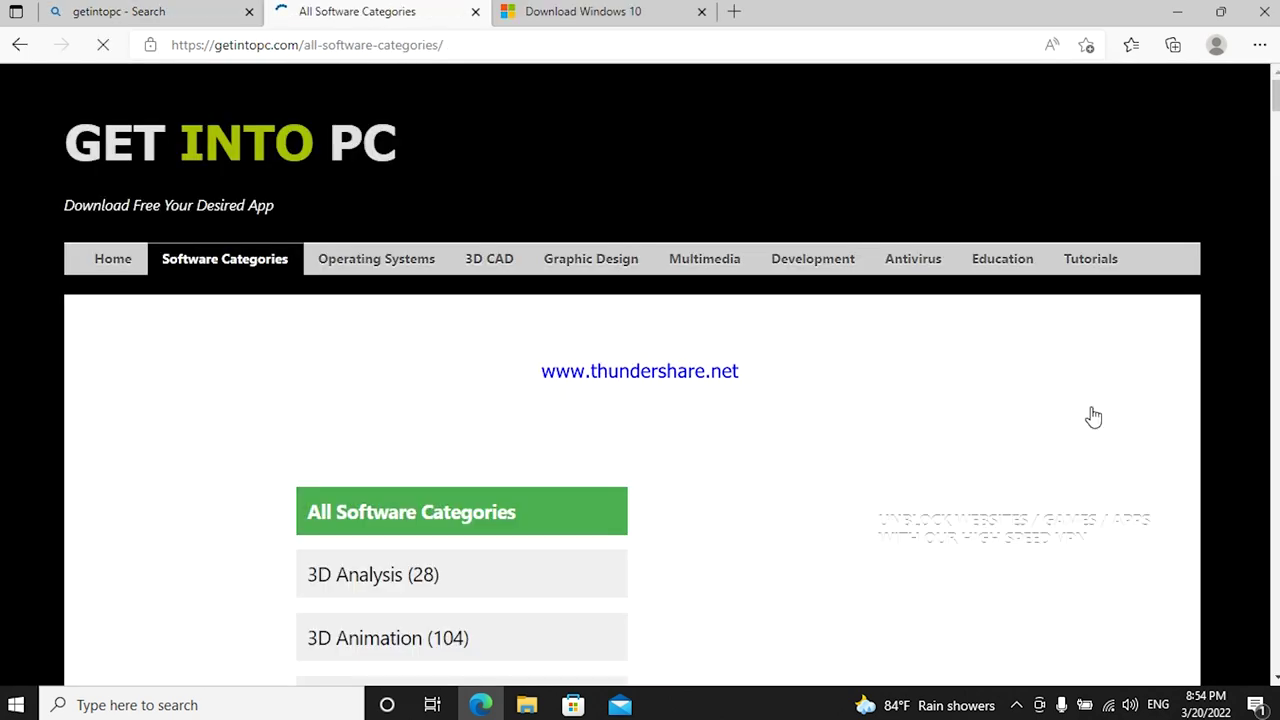
Step: Search the Get Into PC site for "windows 10" and open the WINDOWS 10 PRO incl.Office 2021 MARCH 2022 page
{"action": "left_click", "coordinate": [957, 332]}
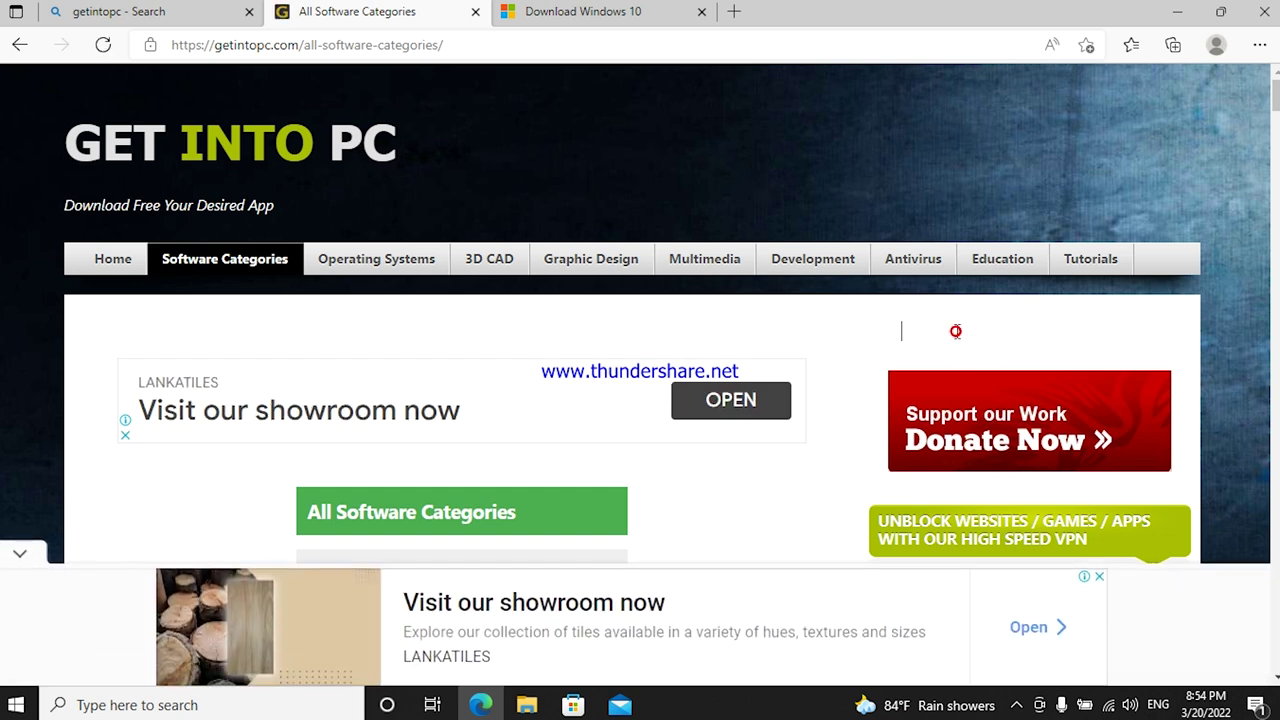
{"action": "type", "text": "windows 10"}
{"action": "key", "text": "Return"}
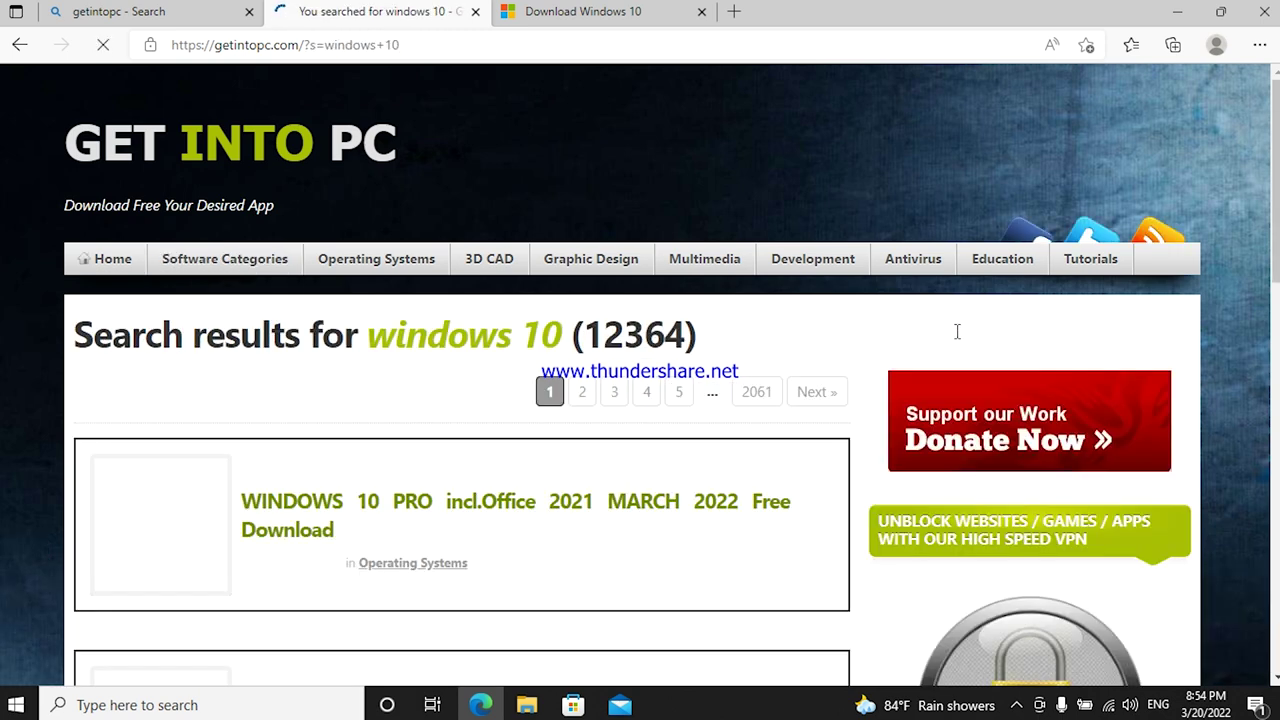
{"action": "left_click", "coordinate": [409, 508]}
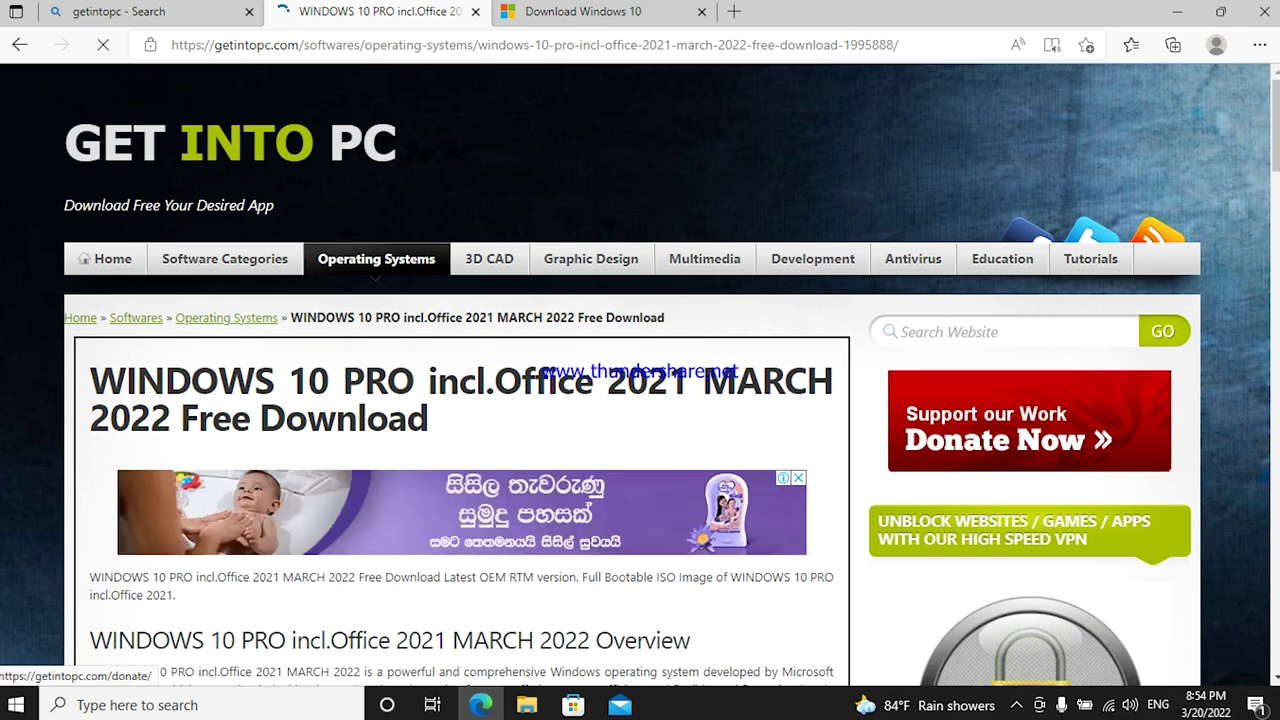
Step: Start the 64 Bit x64 download of WINDOWS 10 PRO incl.Office 2021 MARCH 2022
{"action": "scroll", "coordinate": [415, 507], "scroll_direction": "down", "scroll_amount": 10}
{"action": "scroll", "coordinate": [460, 330], "scroll_direction": "down", "scroll_amount": 10}
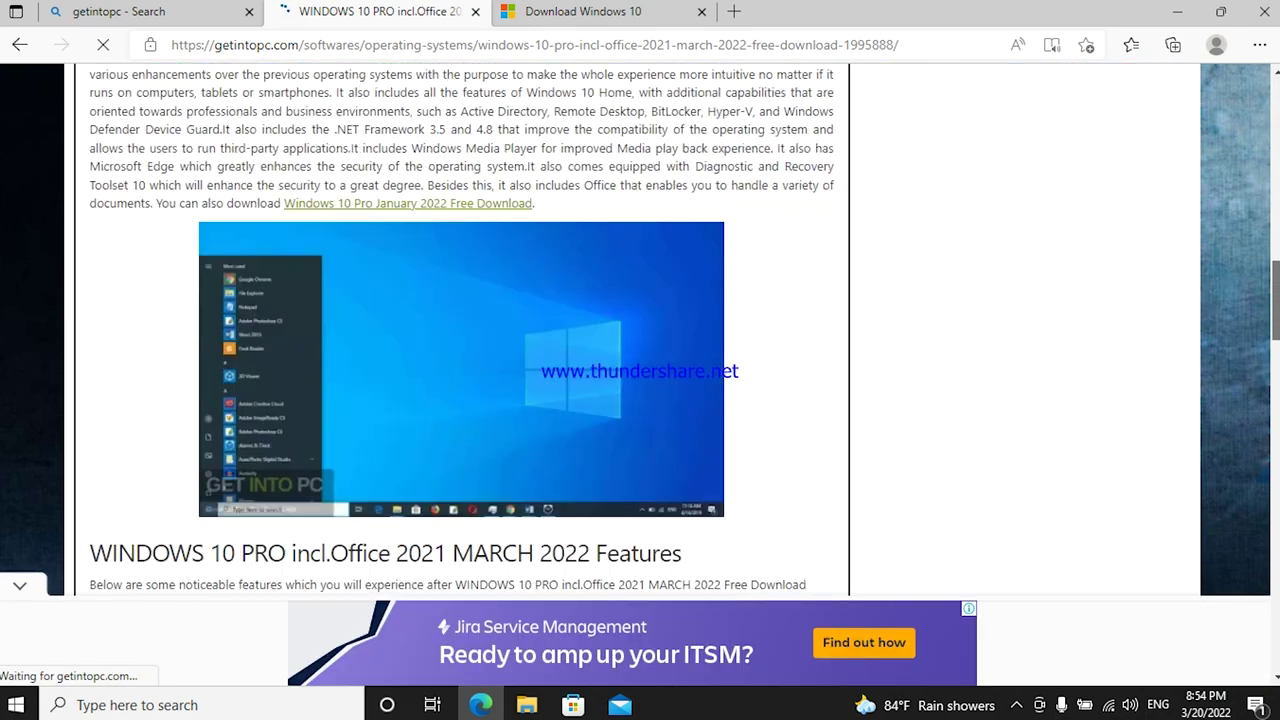
{"action": "scroll", "coordinate": [460, 330], "scroll_direction": "down", "scroll_amount": 3}
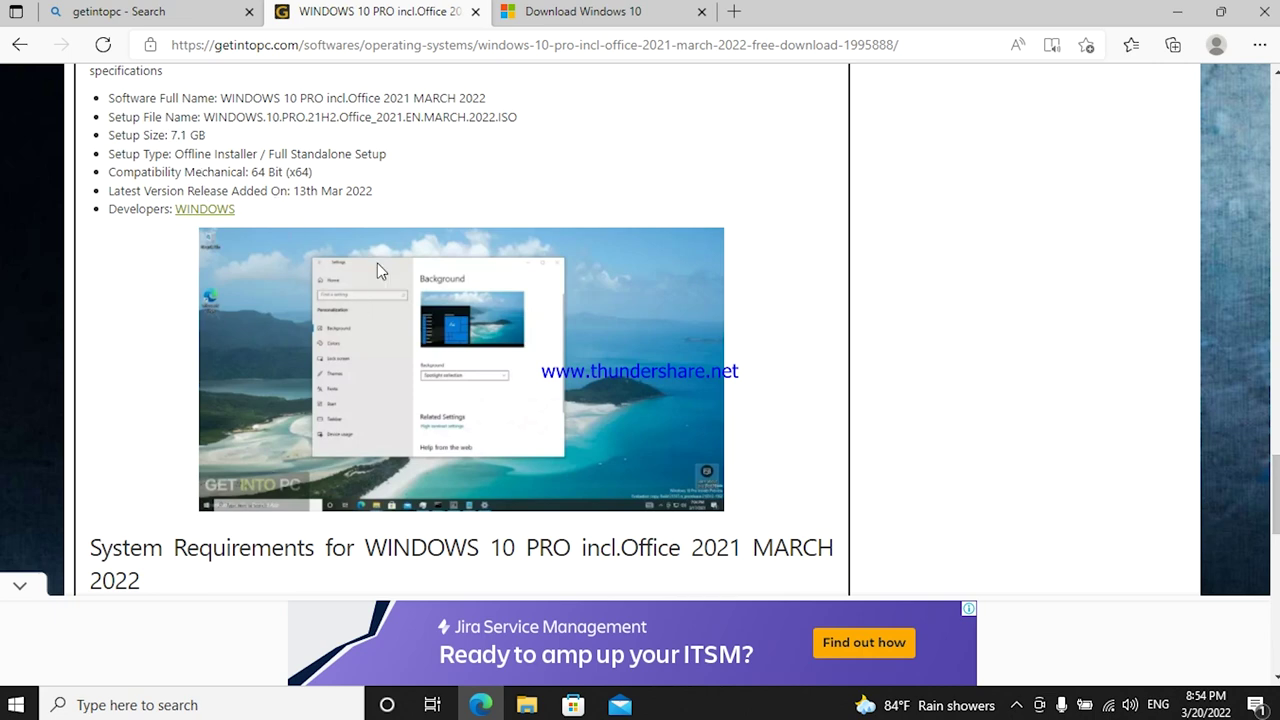
{"action": "scroll", "coordinate": [348, 228], "scroll_direction": "down", "scroll_amount": 5}
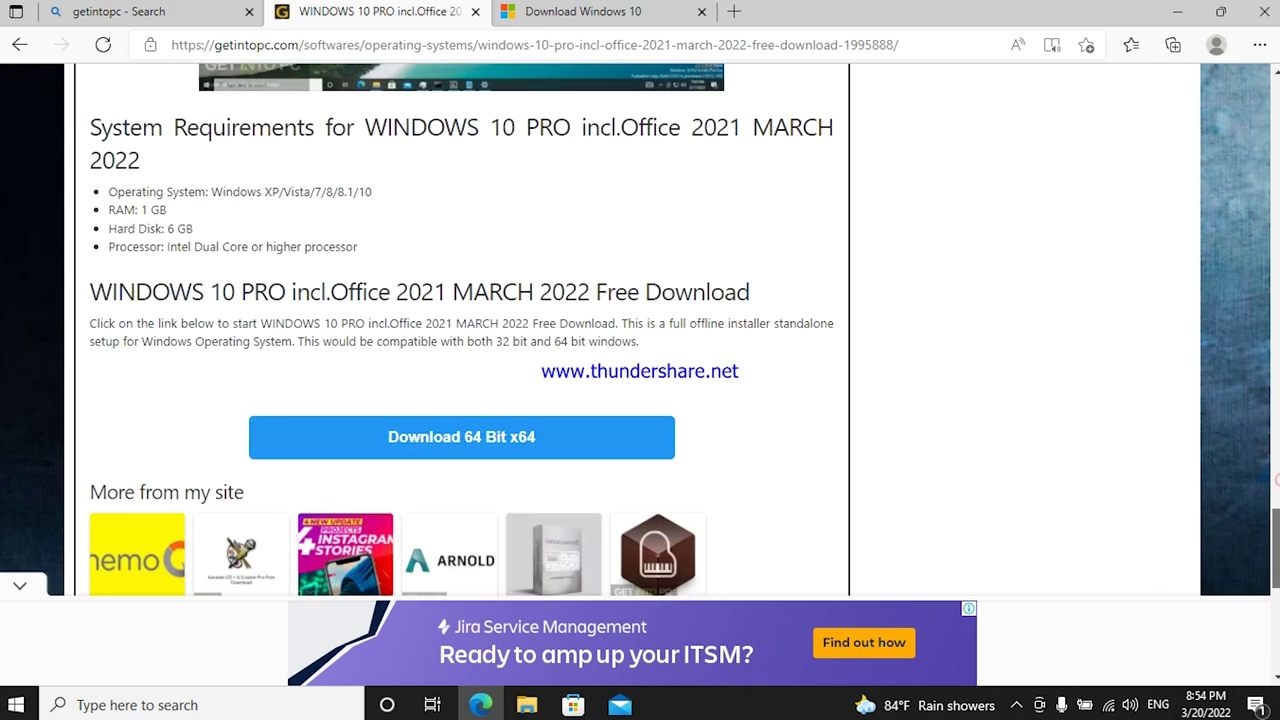
{"action": "left_click", "coordinate": [460, 440]}
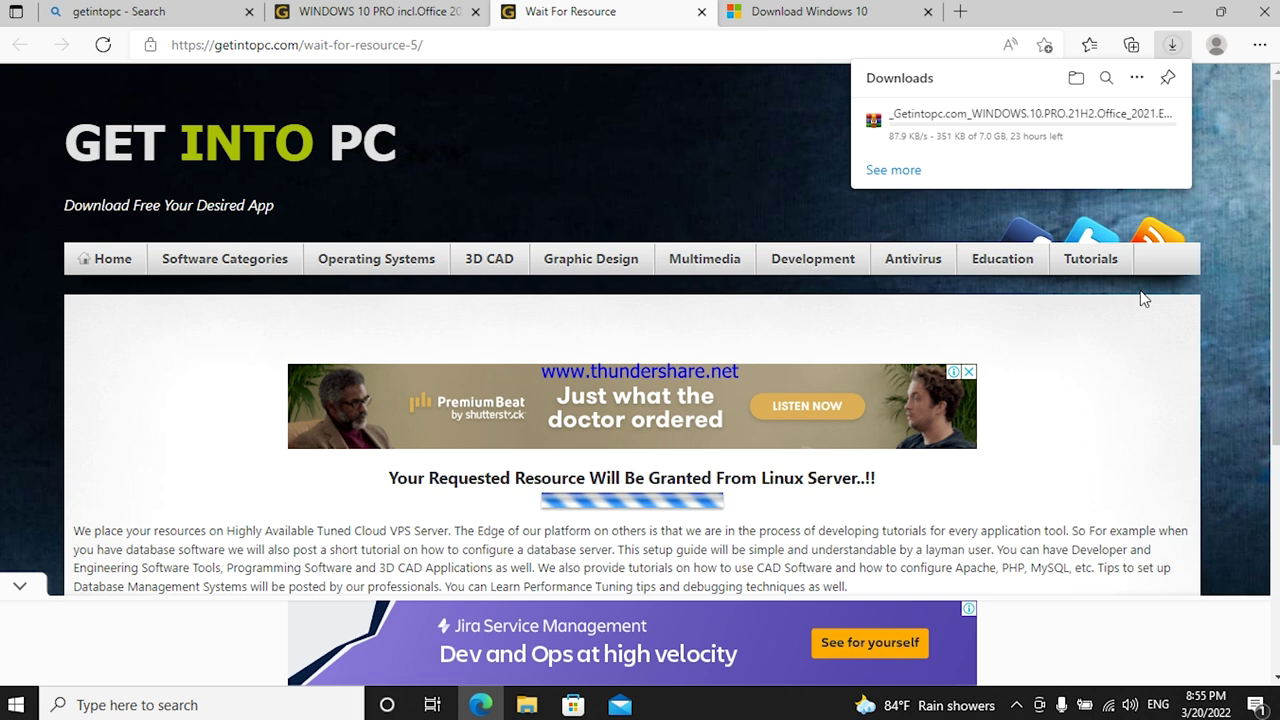
{"action": "mouse_move", "coordinate": [1108, 138]}
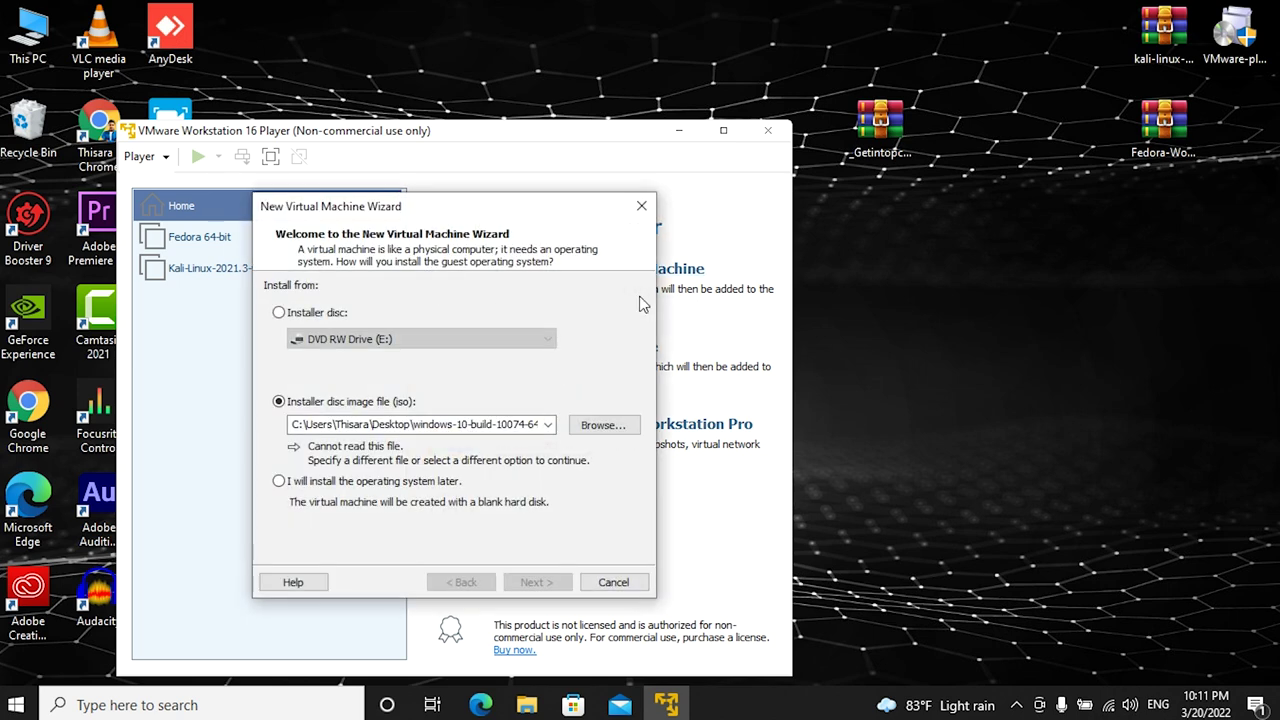
Step: Create a Windows 10 x64 virtual machine from the _Getintopc.com_W10X64.10in1.ENU.MAR2021 ISO with a 60 GB disk split into multiple files
{"action": "left_click", "coordinate": [610, 426]}
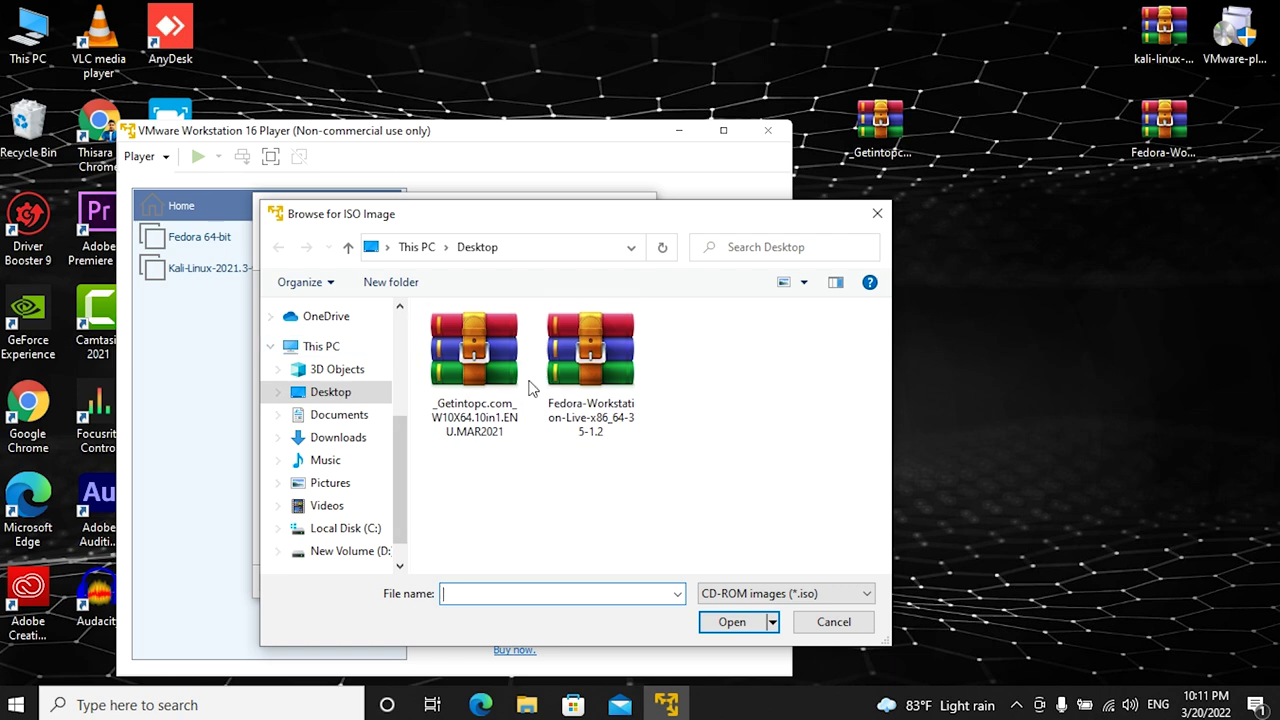
{"action": "double_click", "coordinate": [509, 386]}
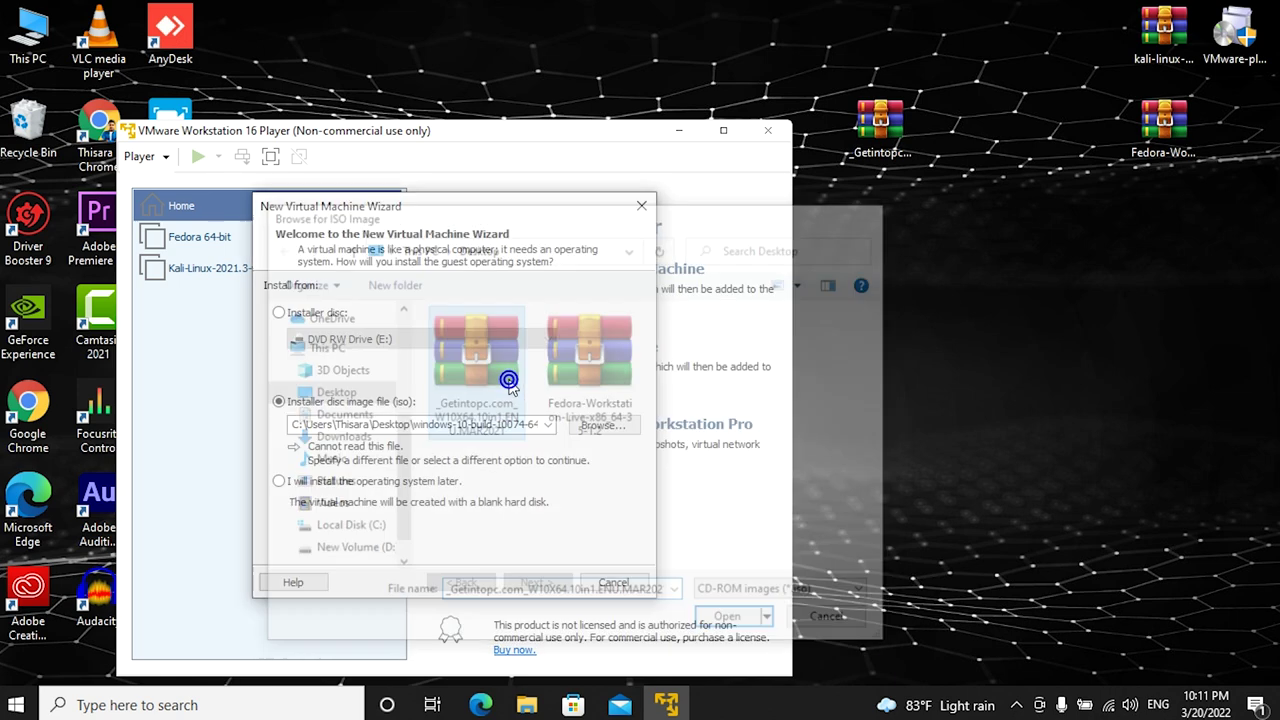
{"action": "left_click", "coordinate": [540, 583]}
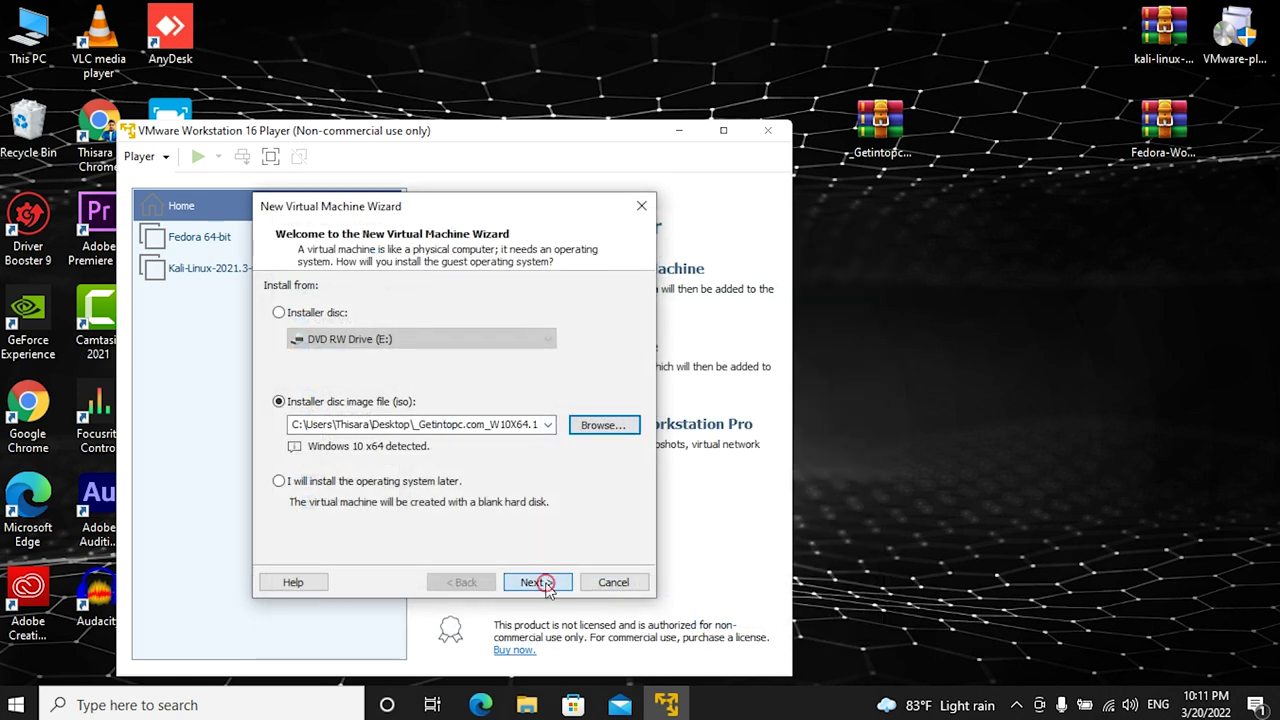
{"action": "left_click", "coordinate": [535, 582]}
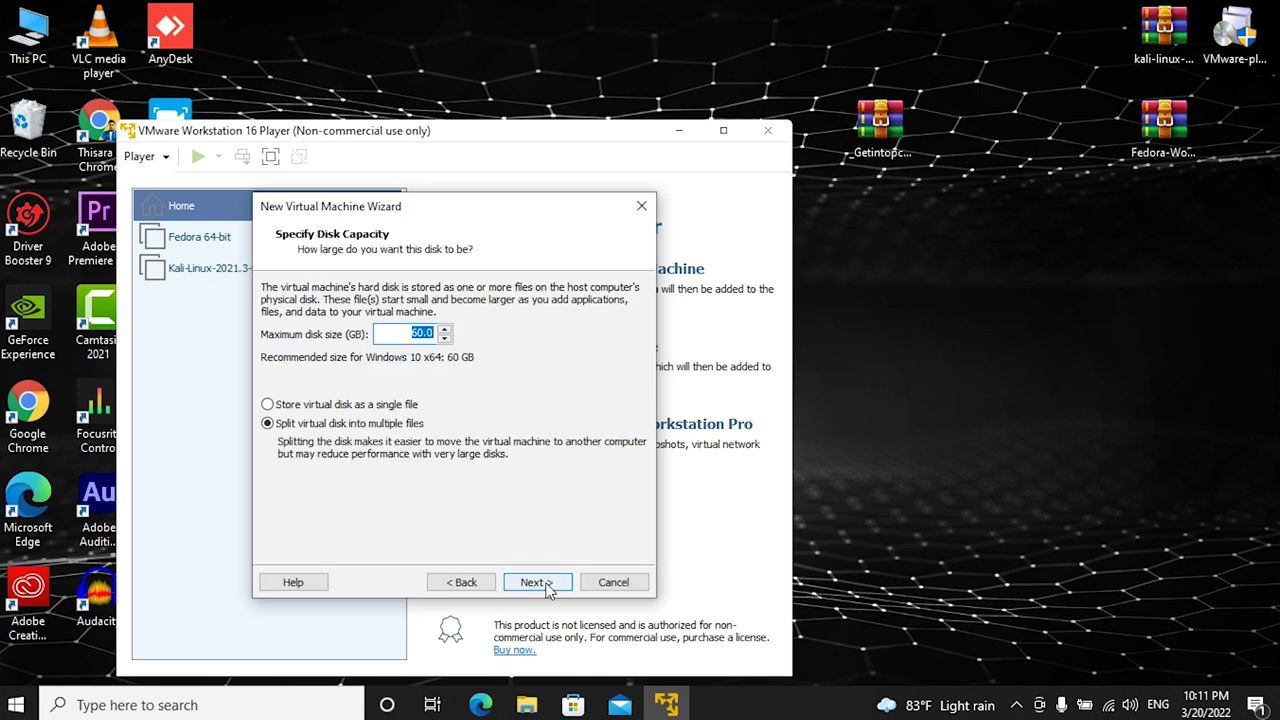
{"action": "left_click", "coordinate": [535, 582]}
{"action": "left_click", "coordinate": [537, 582]}
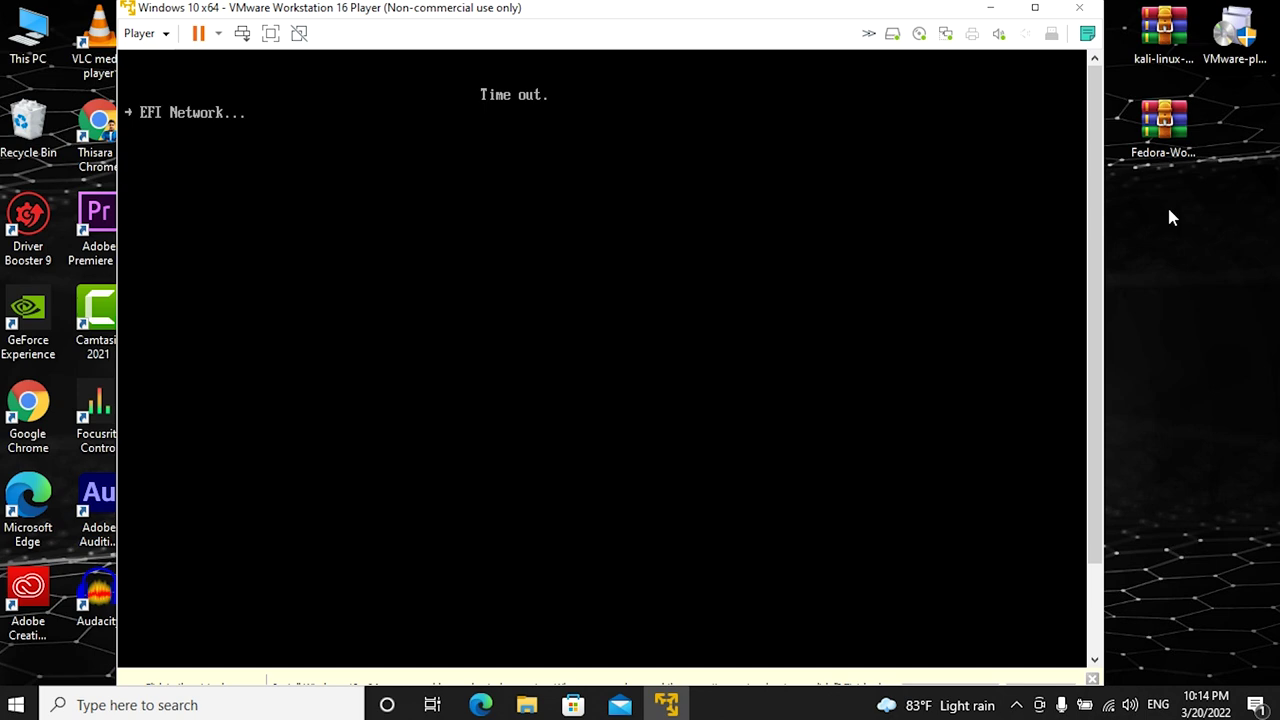
Step: Dismiss the installation reminder and boot the Windows 10 x64 virtual machine past the EFI Network timeout
{"action": "double_click", "coordinate": [885, 17]}
{"action": "double_click", "coordinate": [885, 17]}
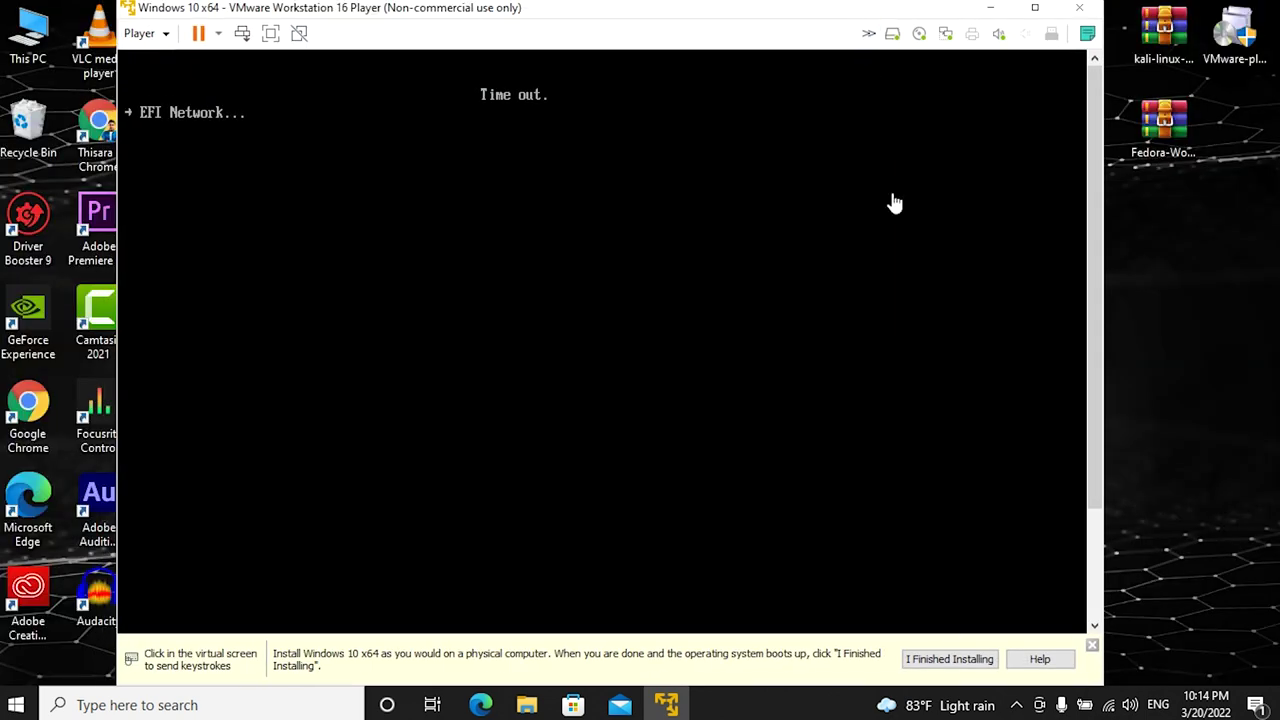
{"action": "left_click", "coordinate": [980, 659]}
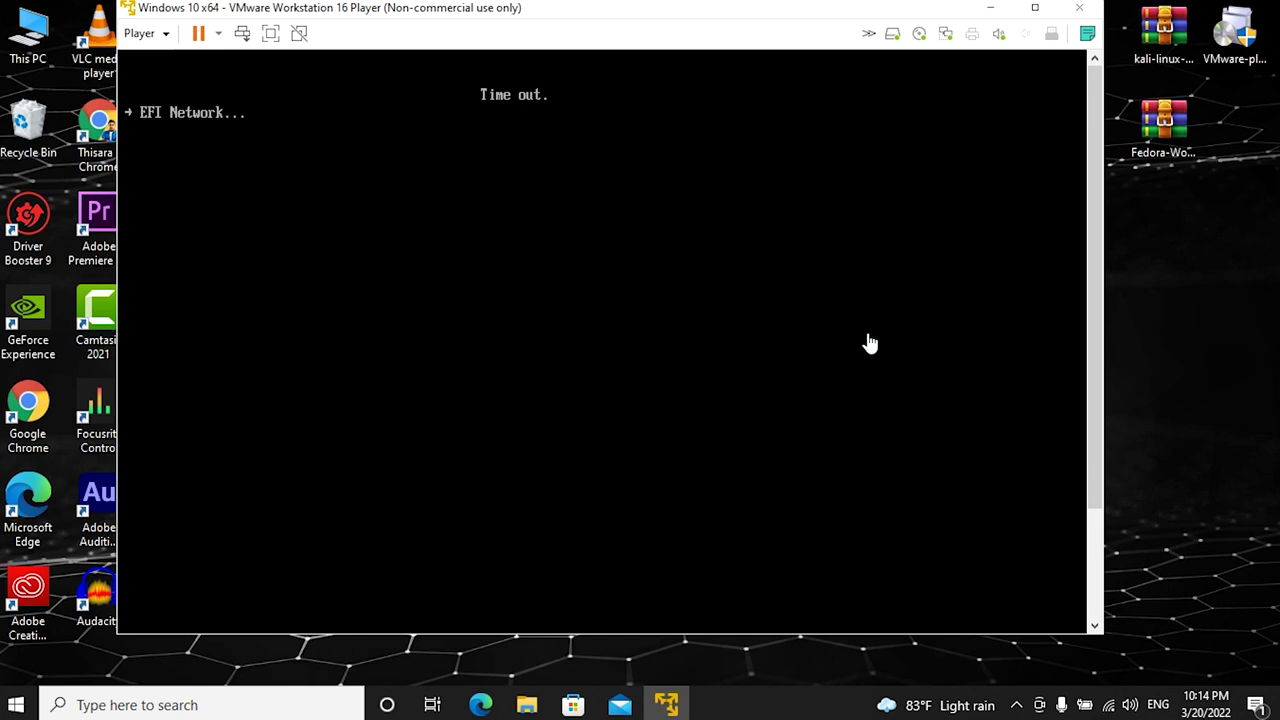
{"action": "left_click", "coordinate": [870, 344]}
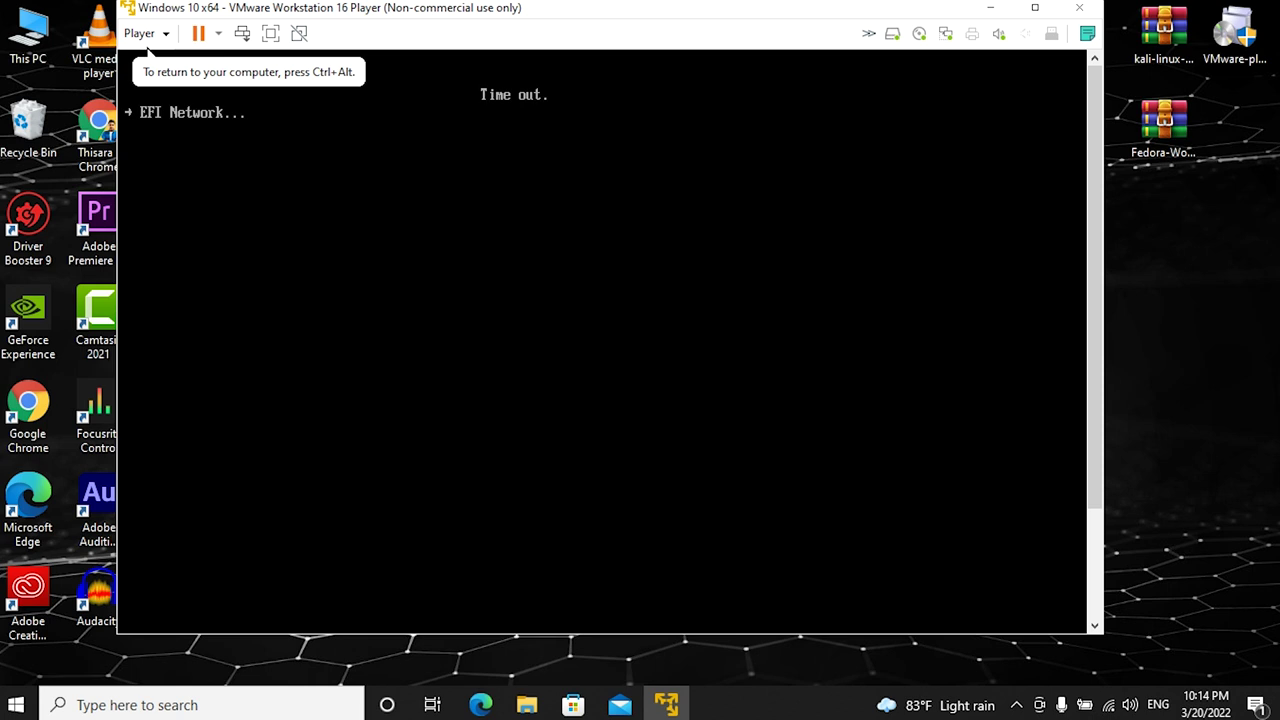
{"action": "key", "text": "ctrl+alt"}
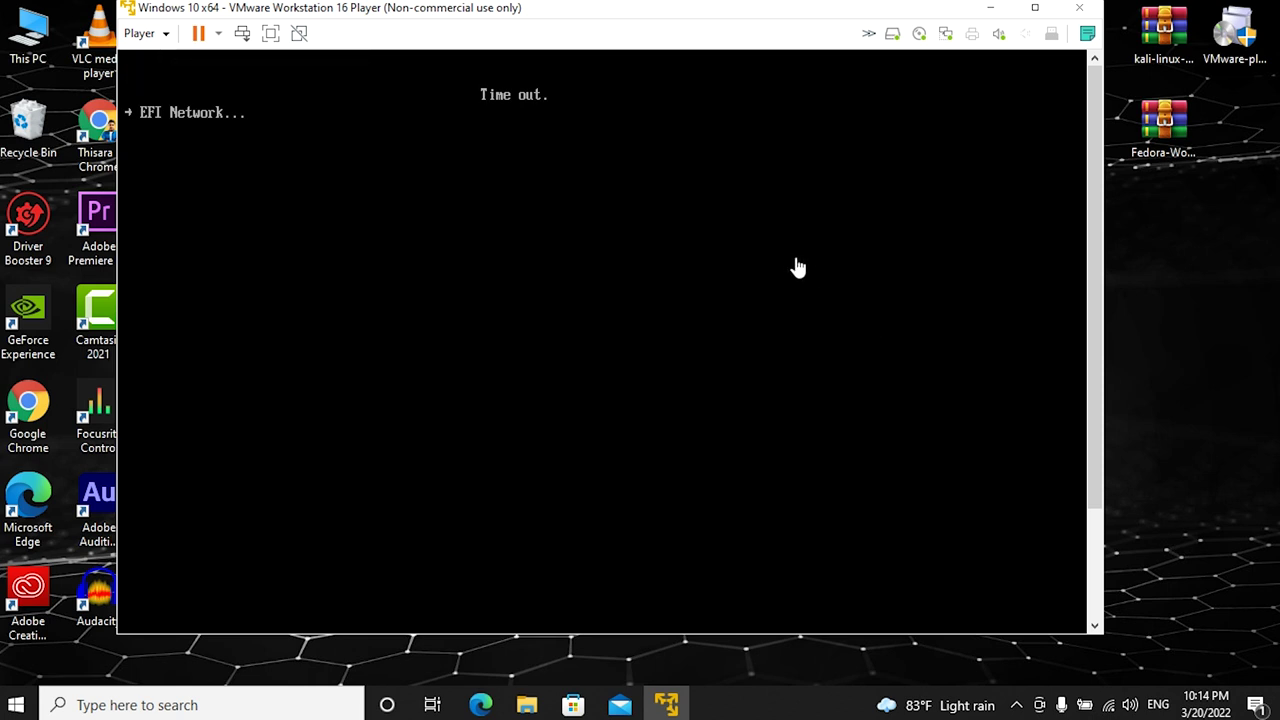
{"action": "key", "text": "Return"}
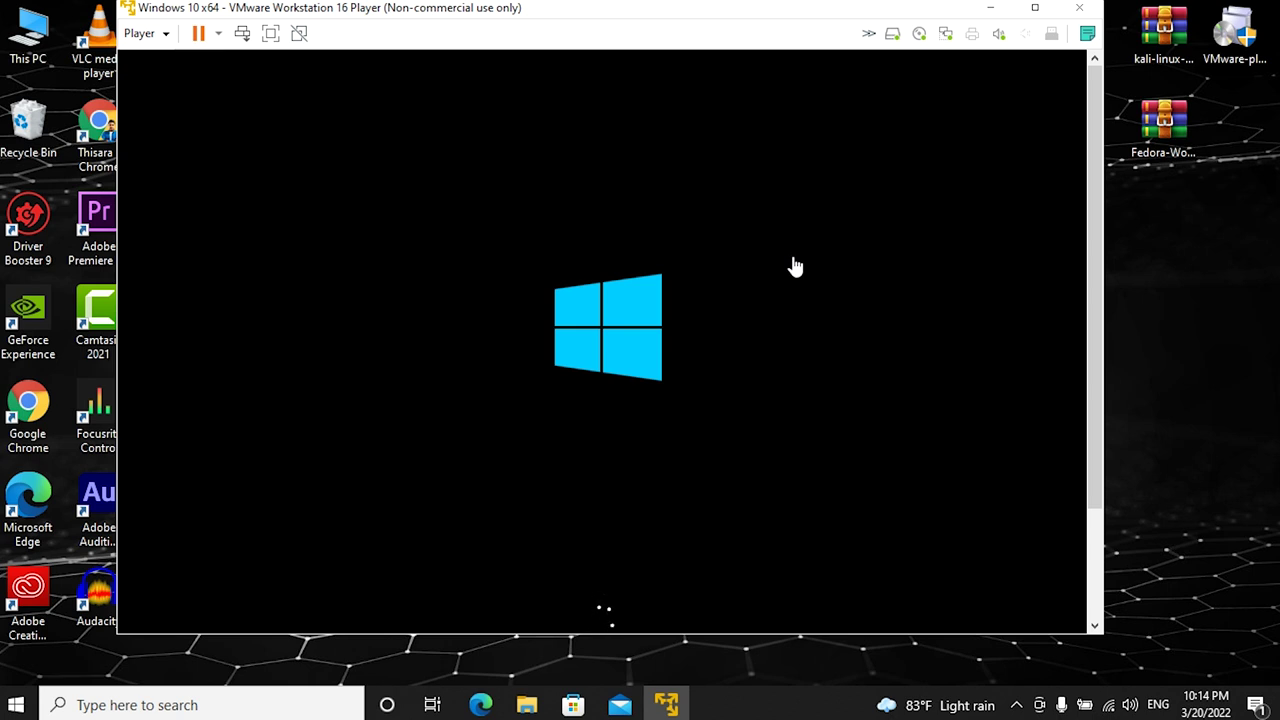
Step: Switch the virtual machine to full screen and start the Windows installation with English (United States) and the US keyboard
{"action": "left_click", "coordinate": [270, 34]}
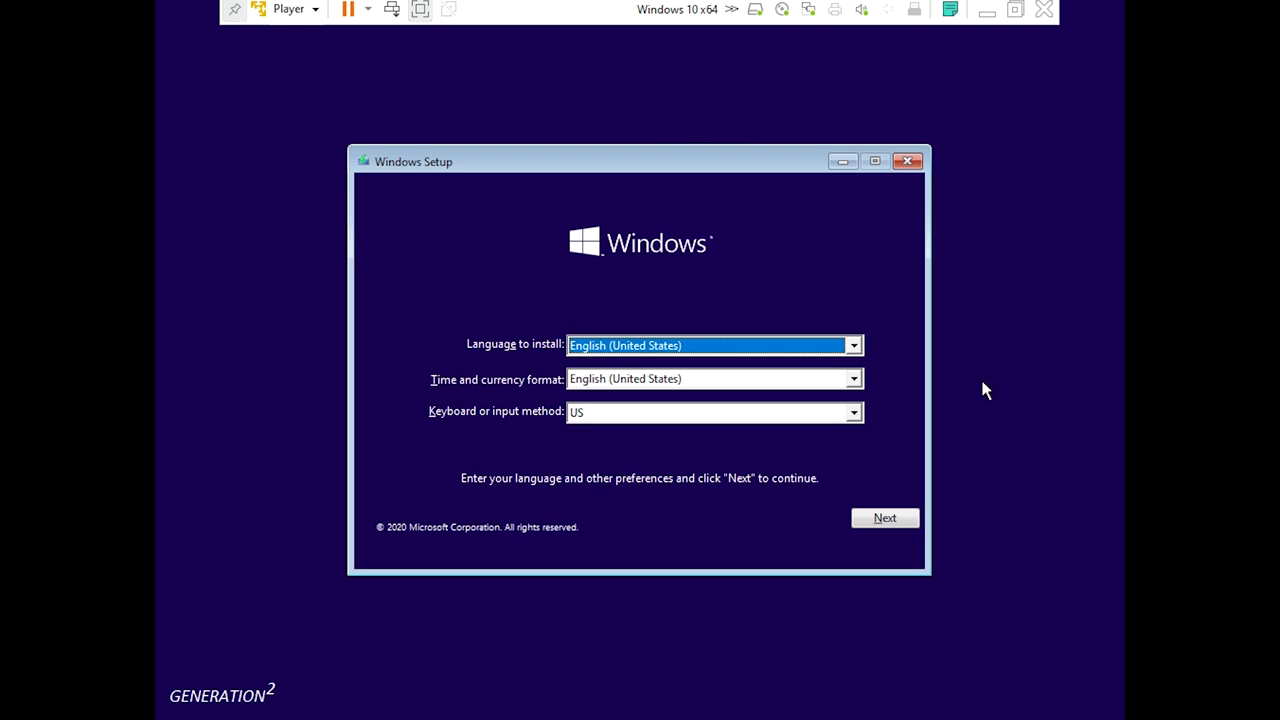
{"action": "left_click", "coordinate": [894, 519]}
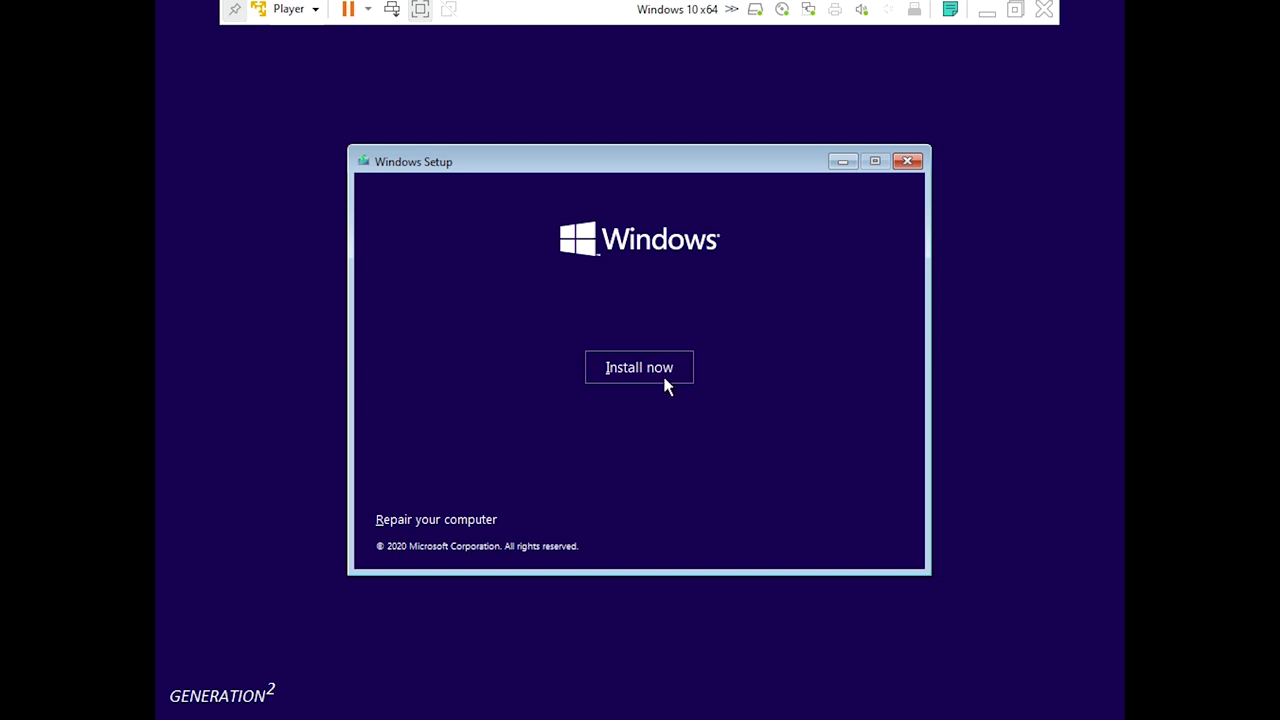
{"action": "left_click", "coordinate": [665, 377]}
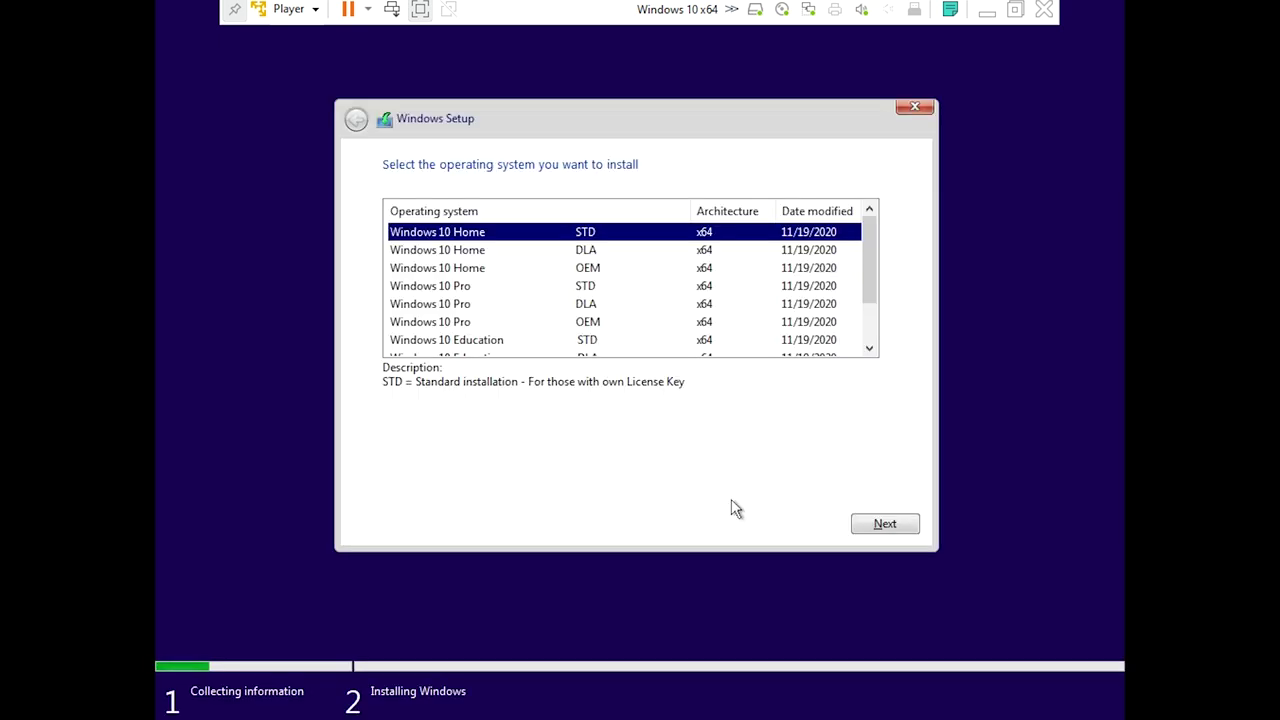
Step: Choose the Windows 10 Pro OEM x64 edition for installation and accept the license terms
{"action": "left_click", "coordinate": [736, 310]}
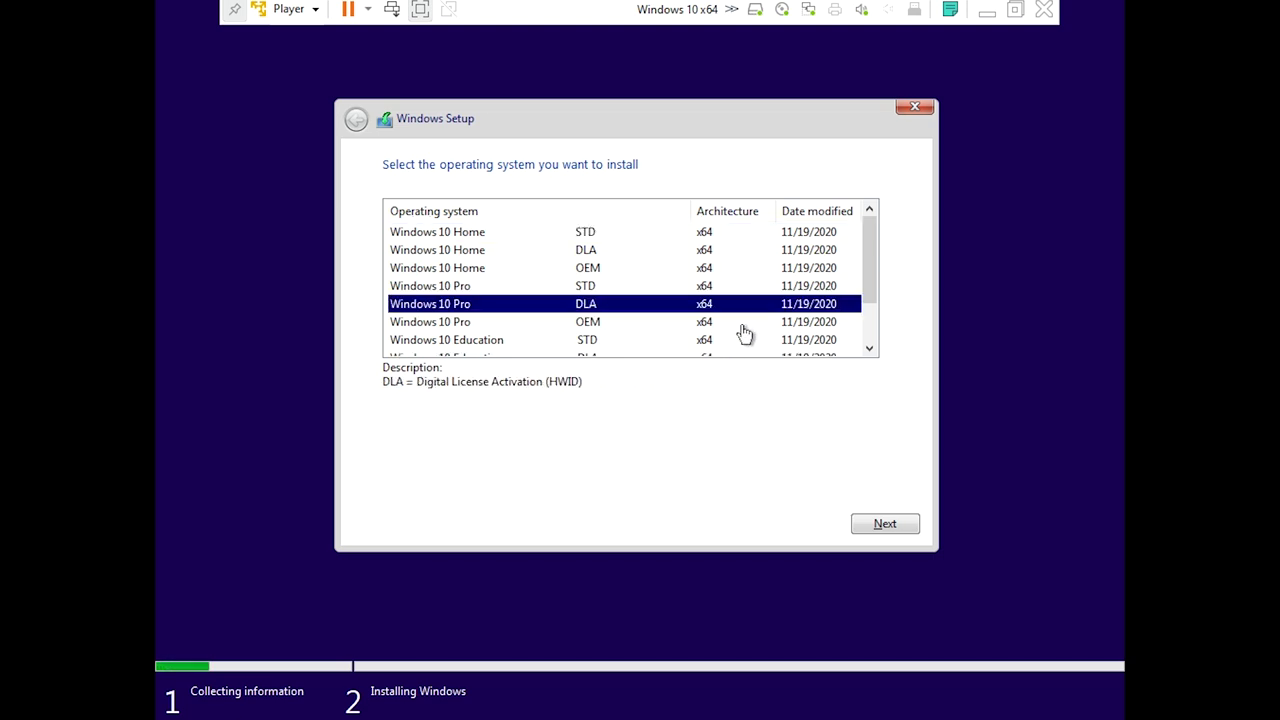
{"action": "left_click", "coordinate": [744, 327]}
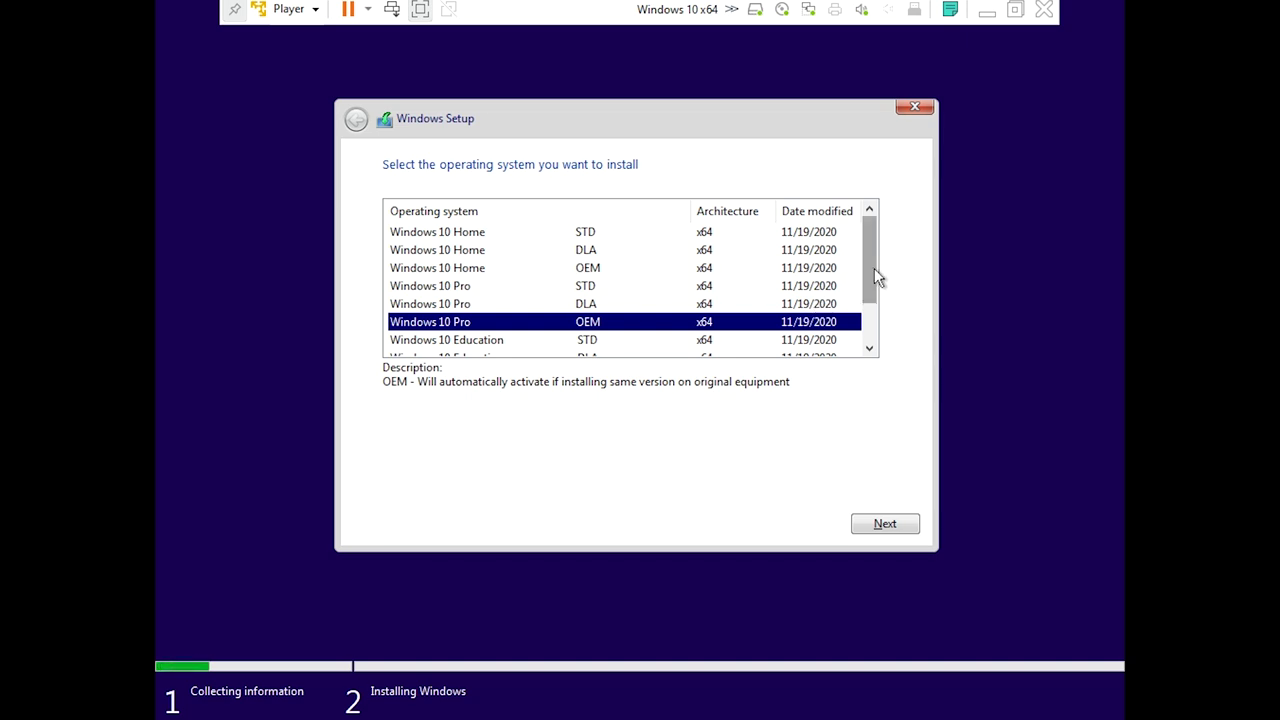
{"action": "left_click_drag", "start_coordinate": [871, 275], "coordinate": [871, 283]}
{"action": "left_click_drag", "start_coordinate": [869, 308], "coordinate": [869, 316]}
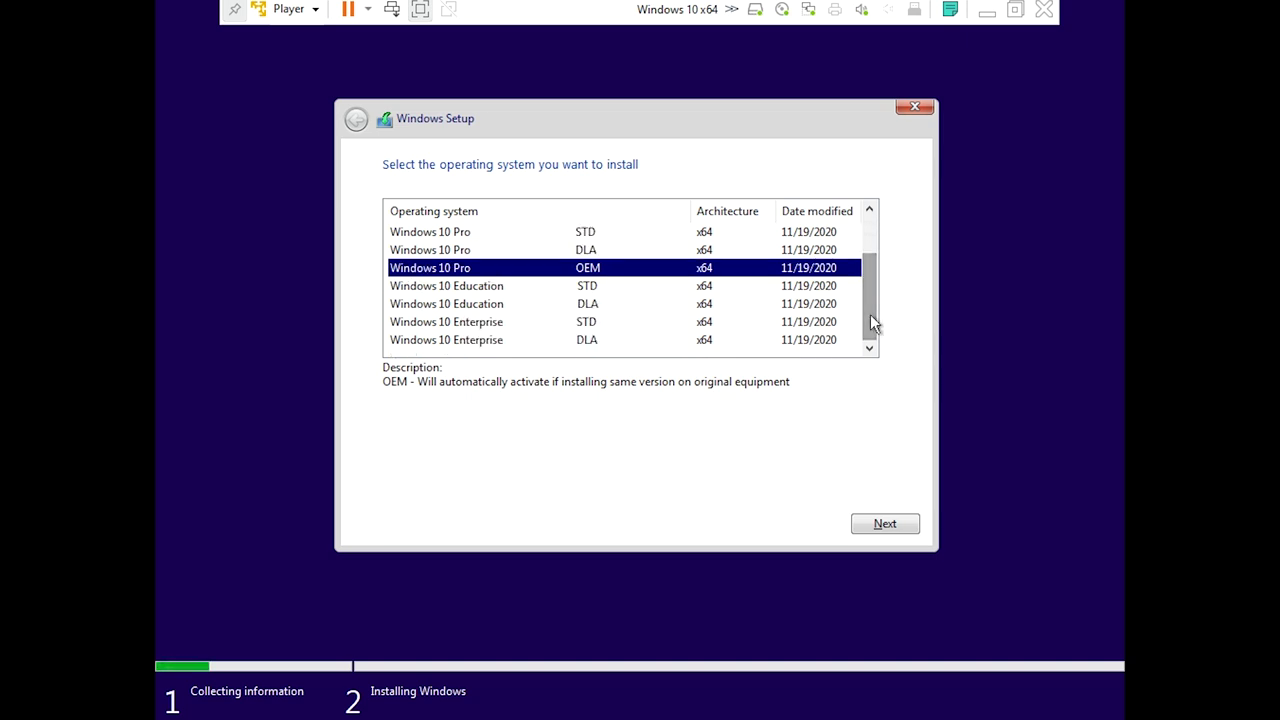
{"action": "left_click", "coordinate": [880, 526]}
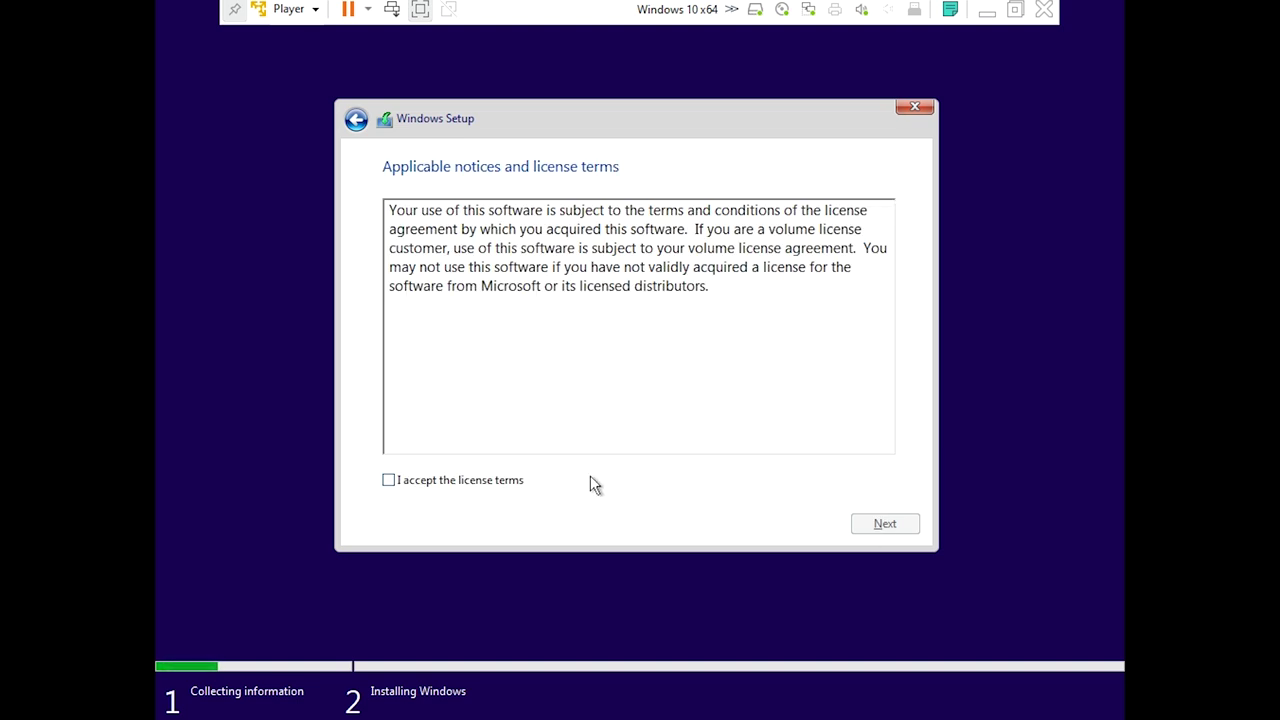
{"action": "left_click", "coordinate": [514, 486]}
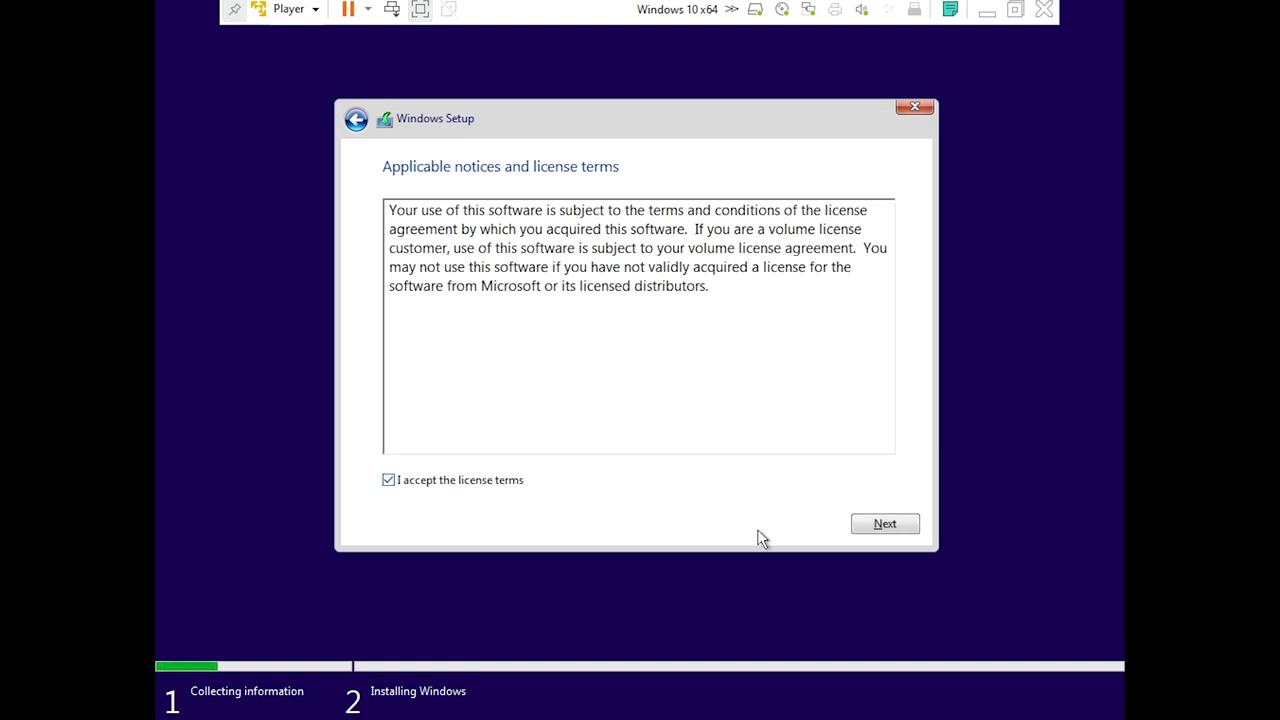
Step: Choose the custom Windows-only installation and install Windows on the 60.0 GB Drive 0 Unallocated Space
{"action": "left_click", "coordinate": [866, 527]}
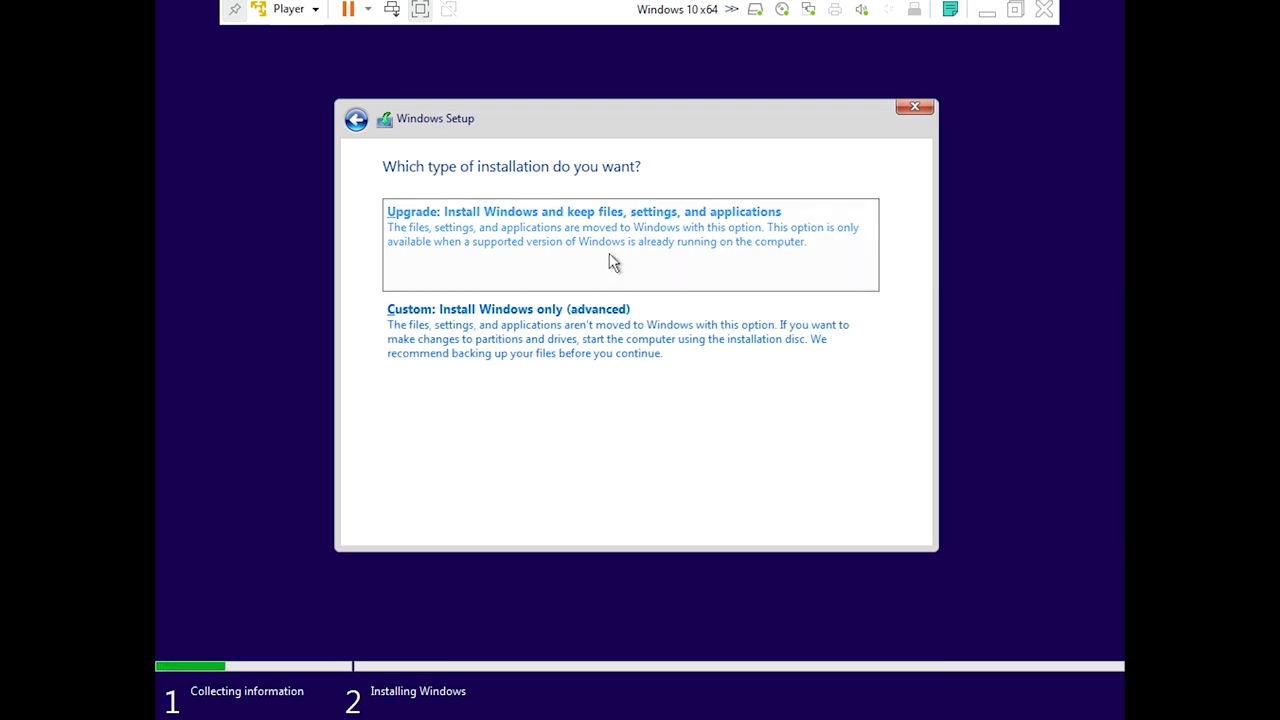
{"action": "left_click", "coordinate": [593, 325]}
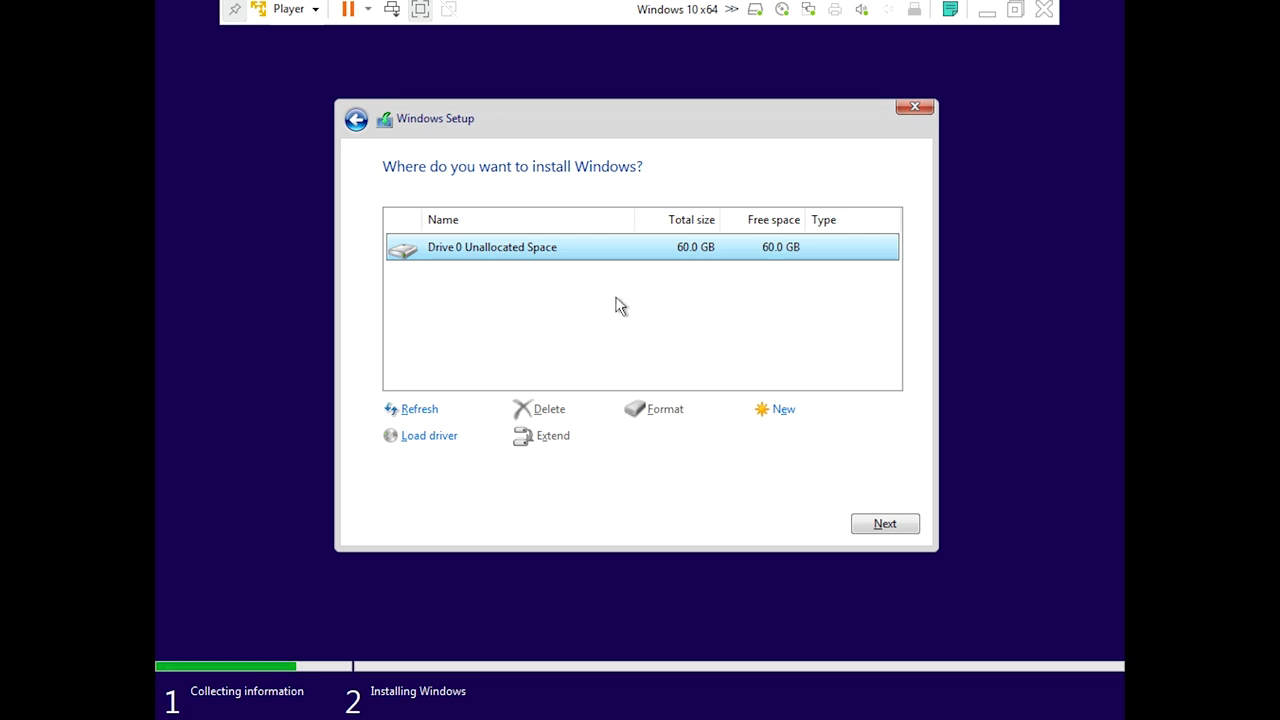
{"action": "left_click", "coordinate": [862, 528]}
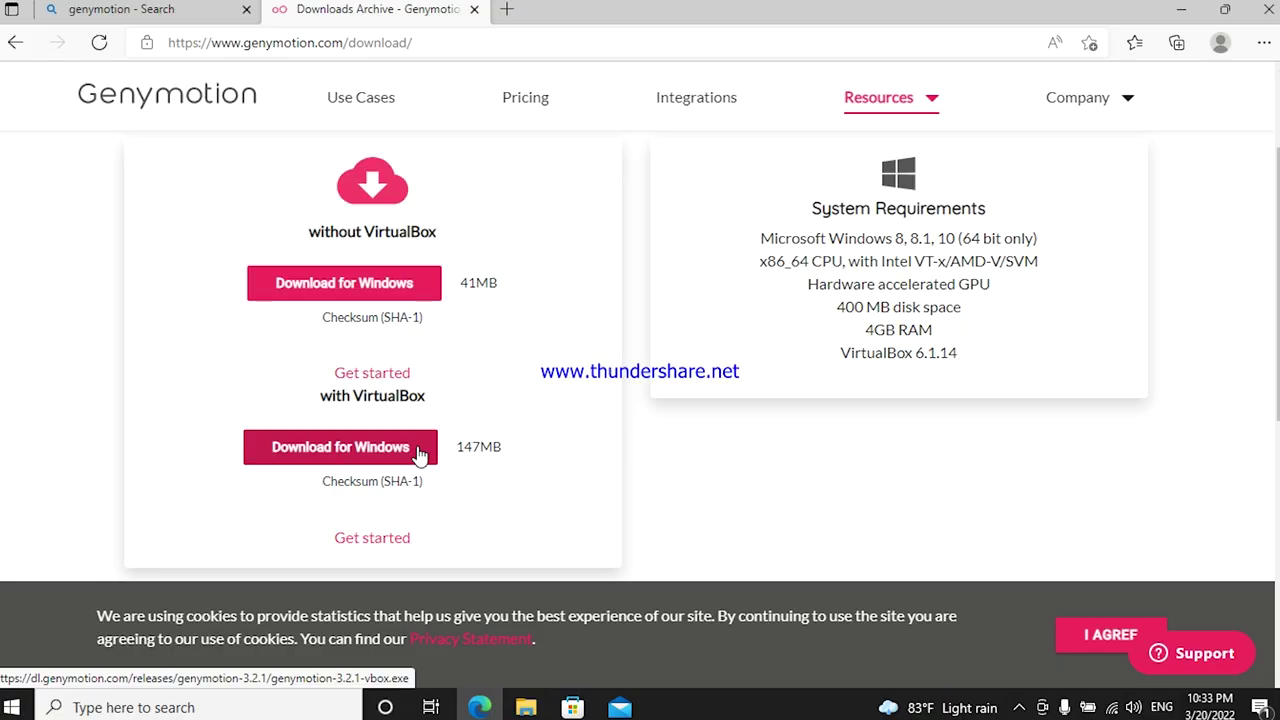
Step: Download Genymotion for Windows with VirtualBox, and delete the downloaded genymotion-3.2.1.exe and DRW_Trial_RSS_new_Installer files
{"action": "left_click", "coordinate": [420, 455]}
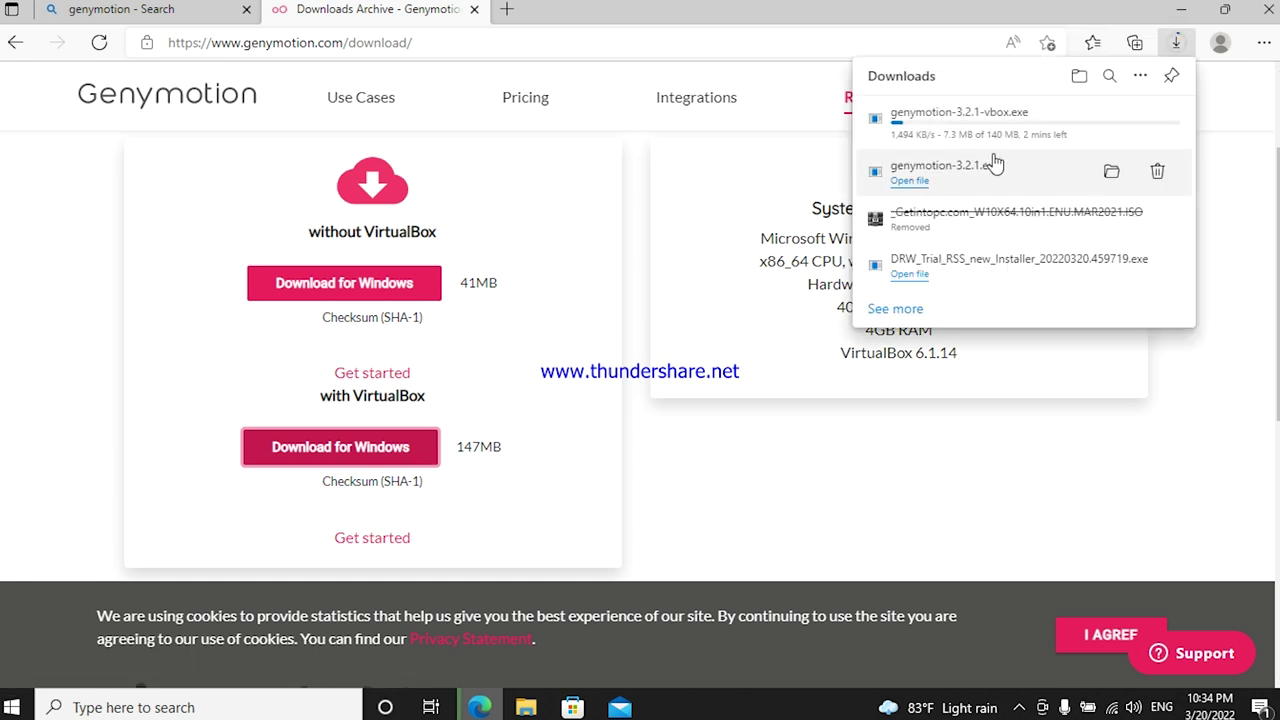
{"action": "left_click", "coordinate": [1163, 173]}
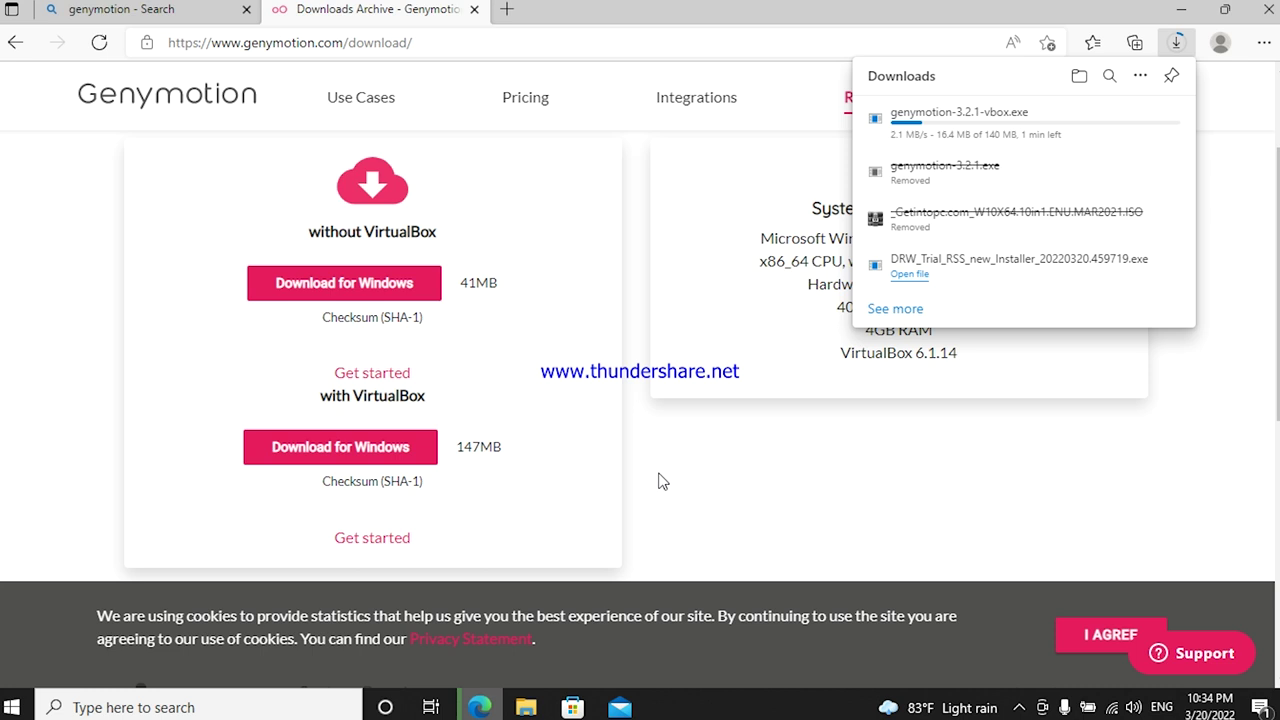
{"action": "left_click", "coordinate": [1163, 265]}
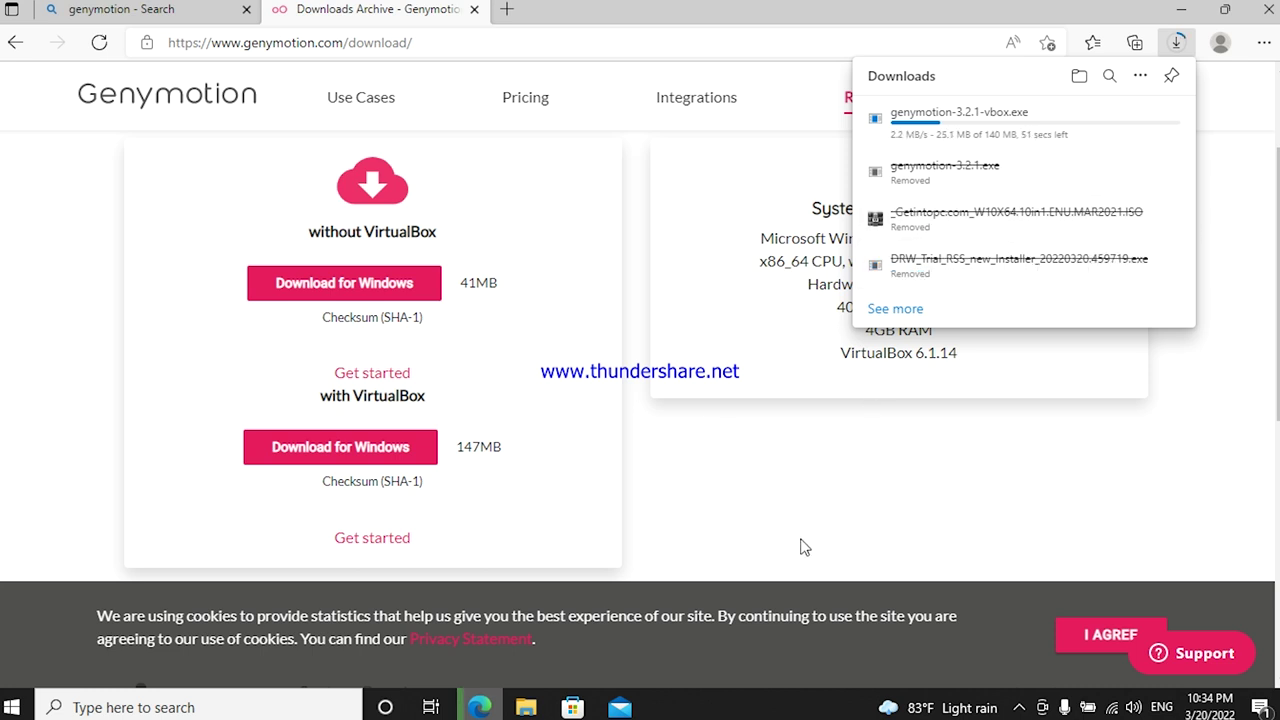
{"action": "left_click", "coordinate": [680, 500]}
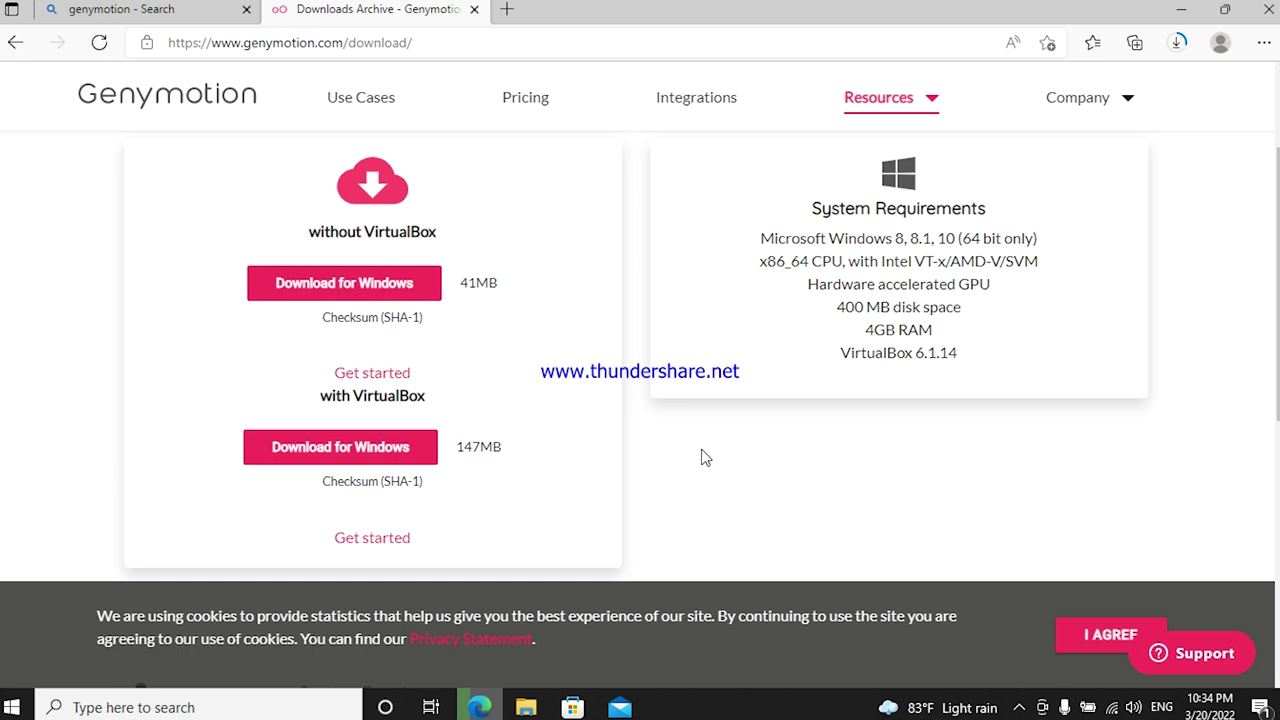
Step: Run genymotion-3.2.1-vbox.exe and install Genymotion in English to C:\Program Files\Genymobile\Genymotion with a desktop shortcut
{"action": "left_click", "coordinate": [1176, 42]}
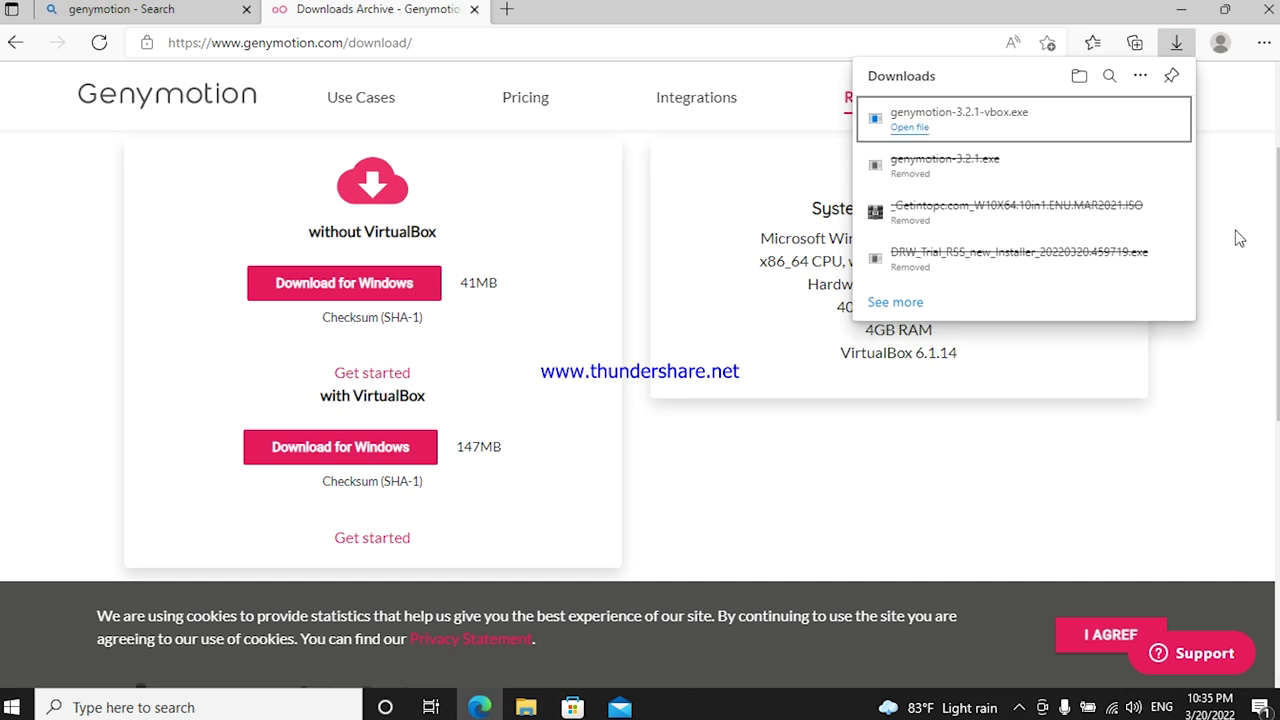
{"action": "left_click", "coordinate": [924, 128]}
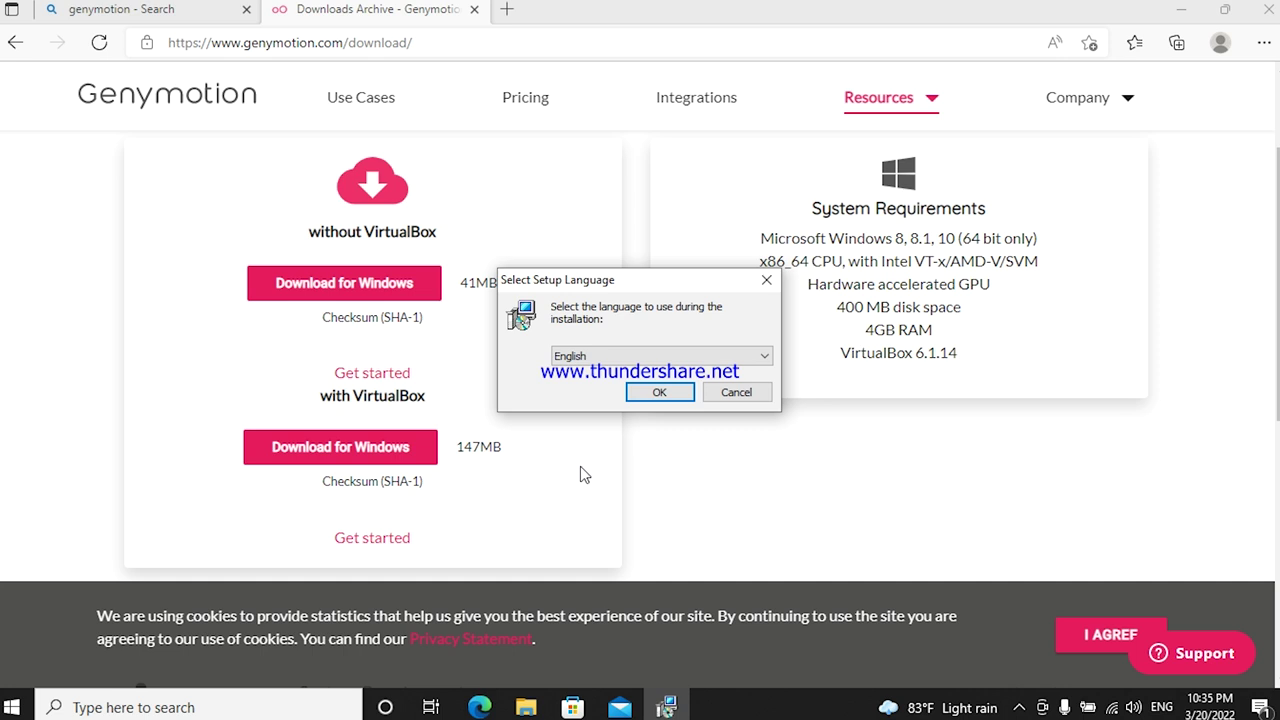
{"action": "left_click", "coordinate": [666, 393]}
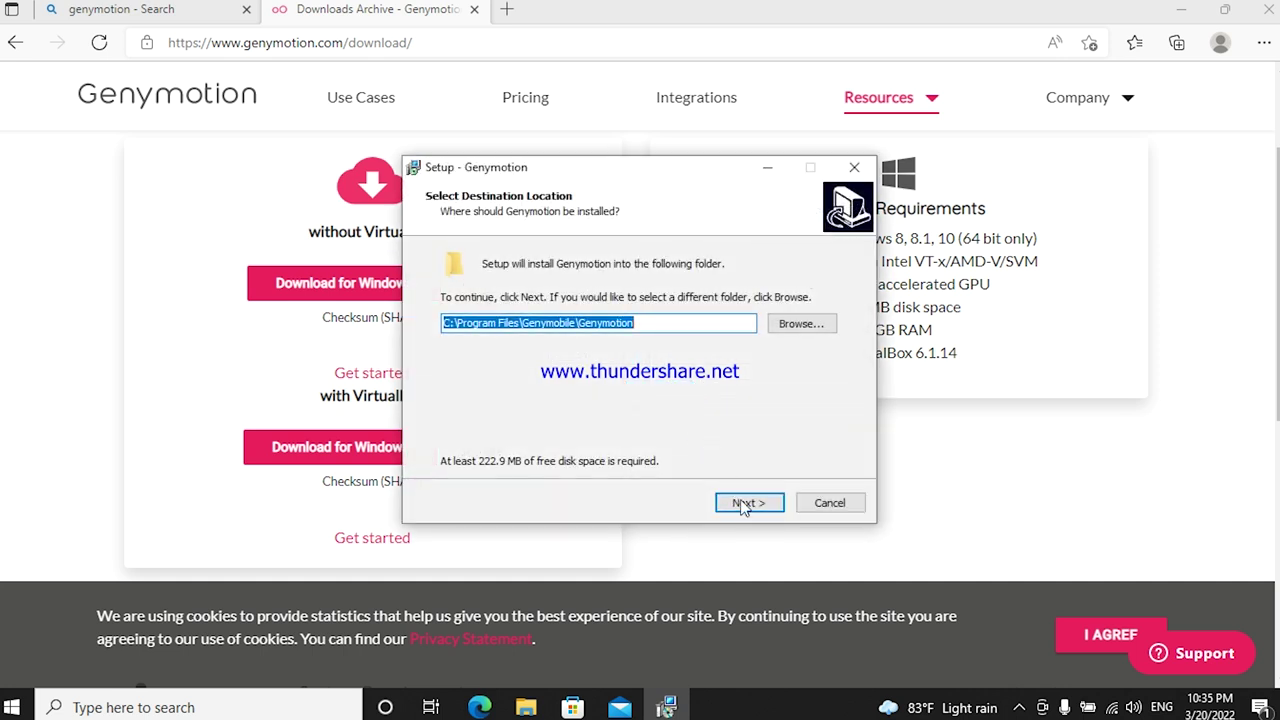
{"action": "left_click", "coordinate": [748, 503]}
{"action": "left_click", "coordinate": [748, 503]}
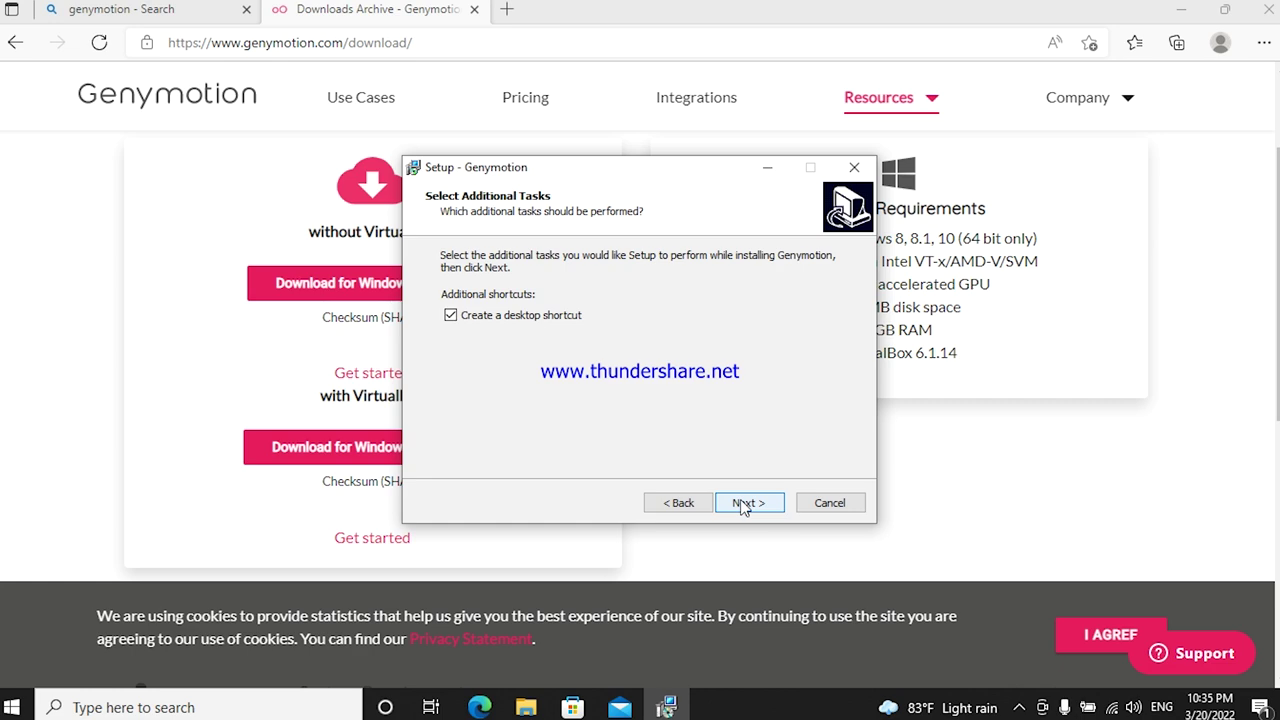
{"action": "left_click", "coordinate": [742, 505]}
{"action": "left_click", "coordinate": [742, 505]}
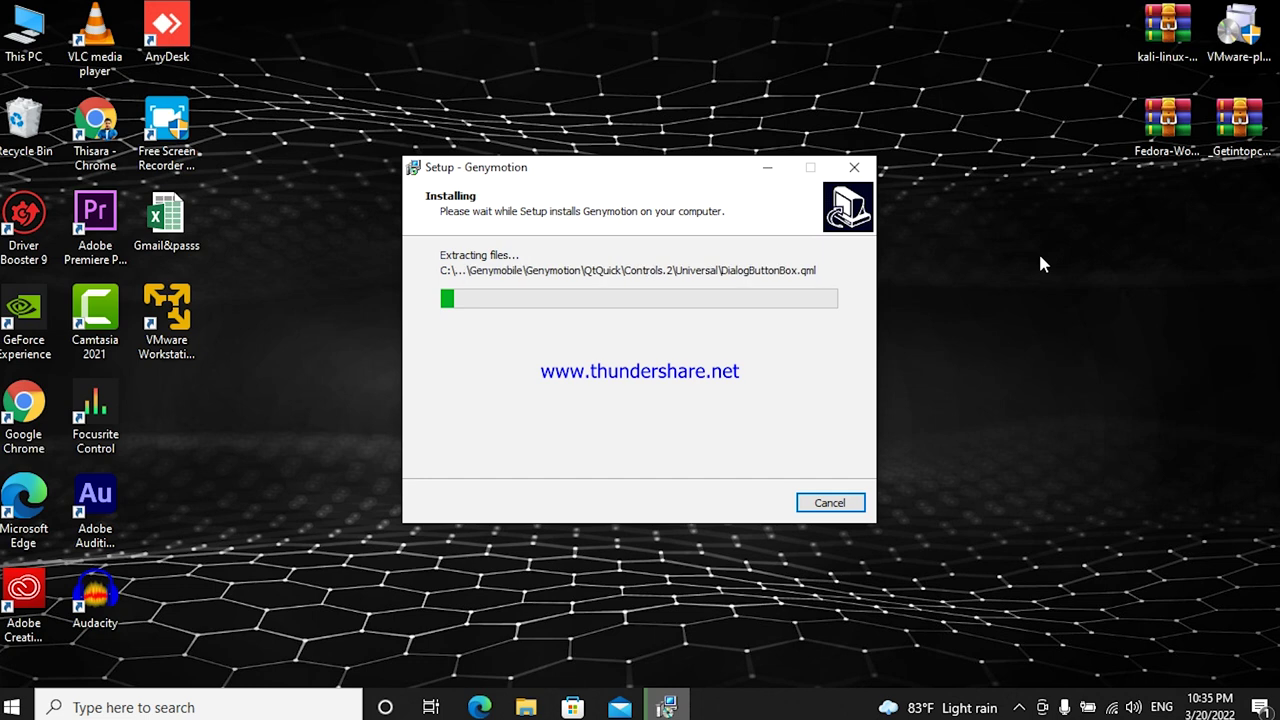
{"action": "right_click", "coordinate": [1040, 257]}
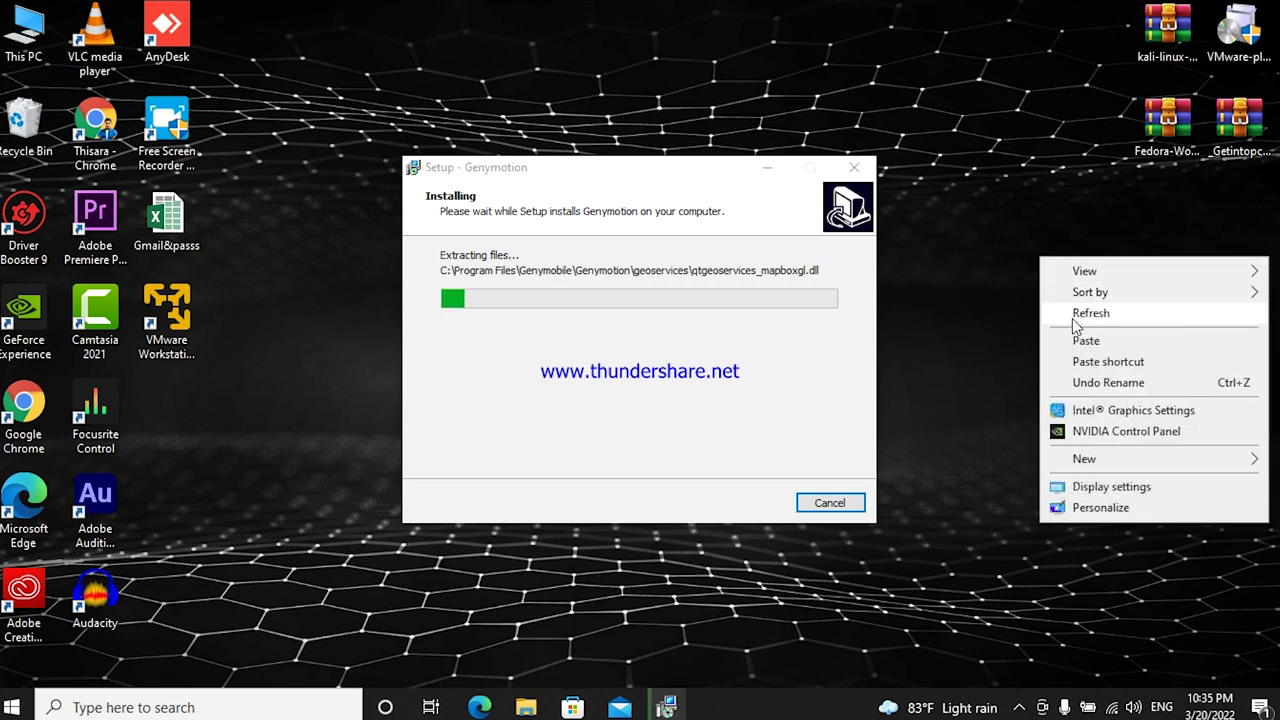
{"action": "left_click", "coordinate": [1075, 322]}
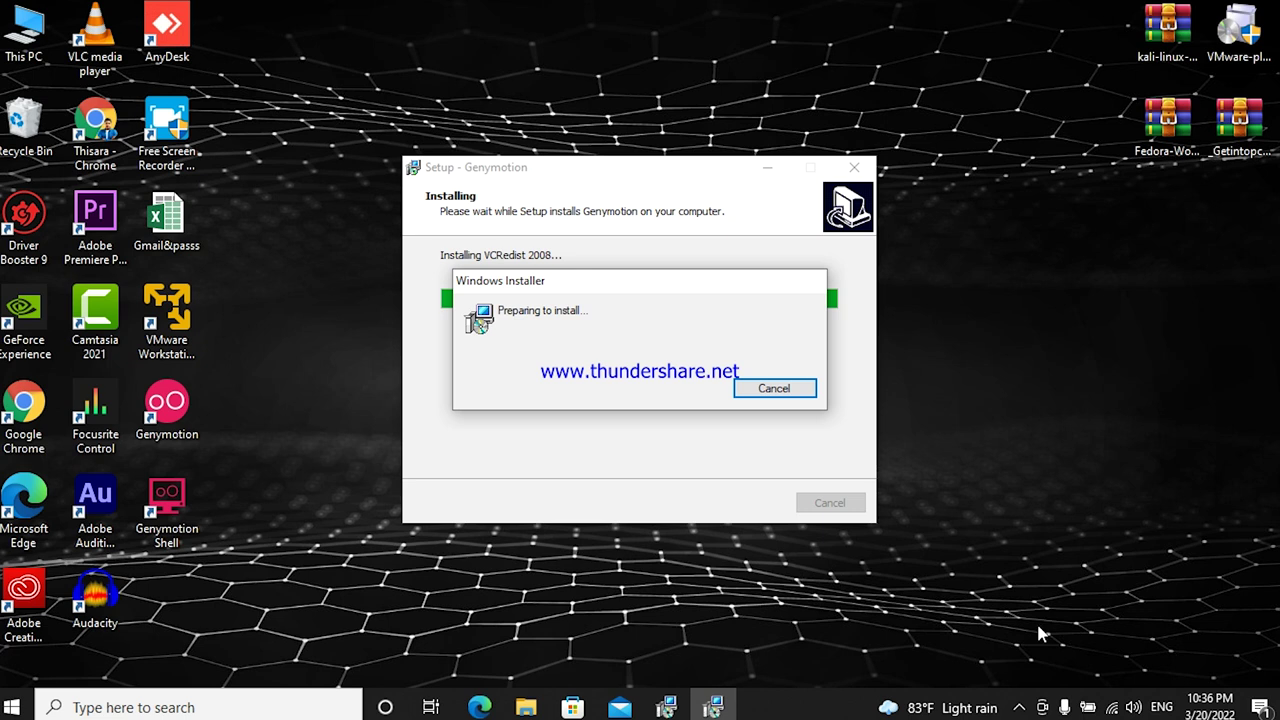
{"action": "left_click", "coordinate": [1020, 708]}
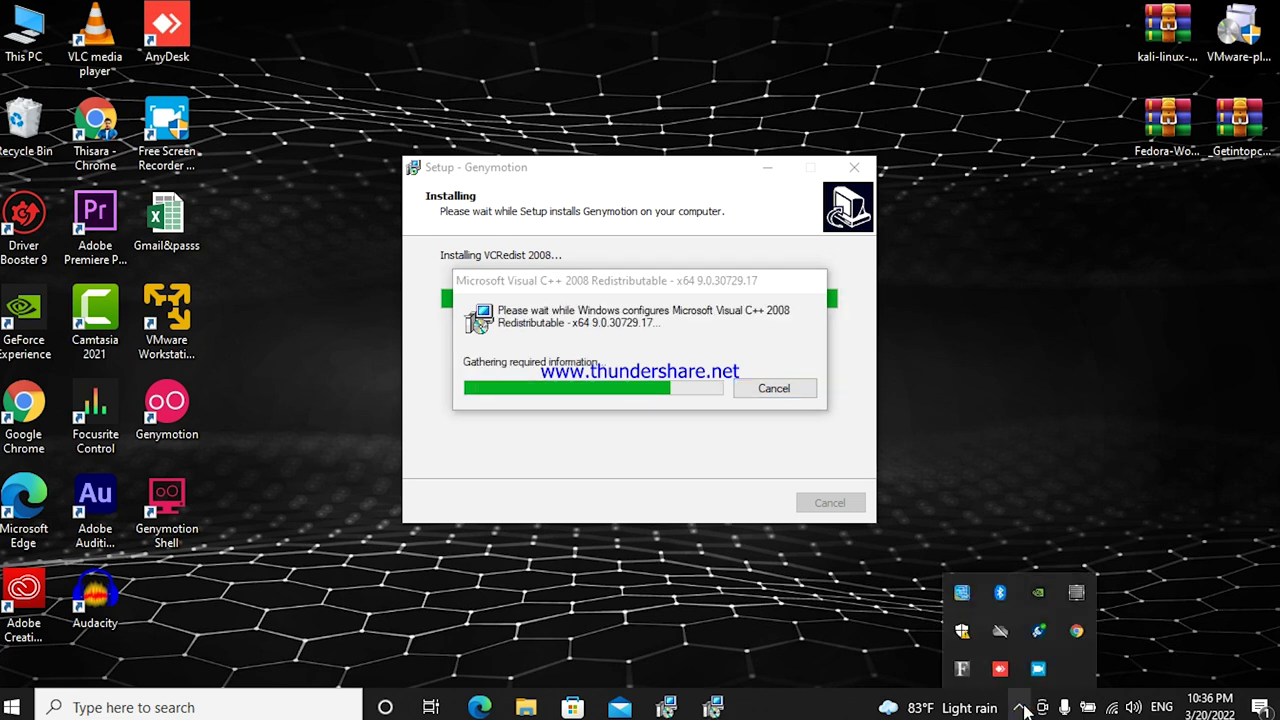
{"action": "left_click", "coordinate": [1067, 493]}
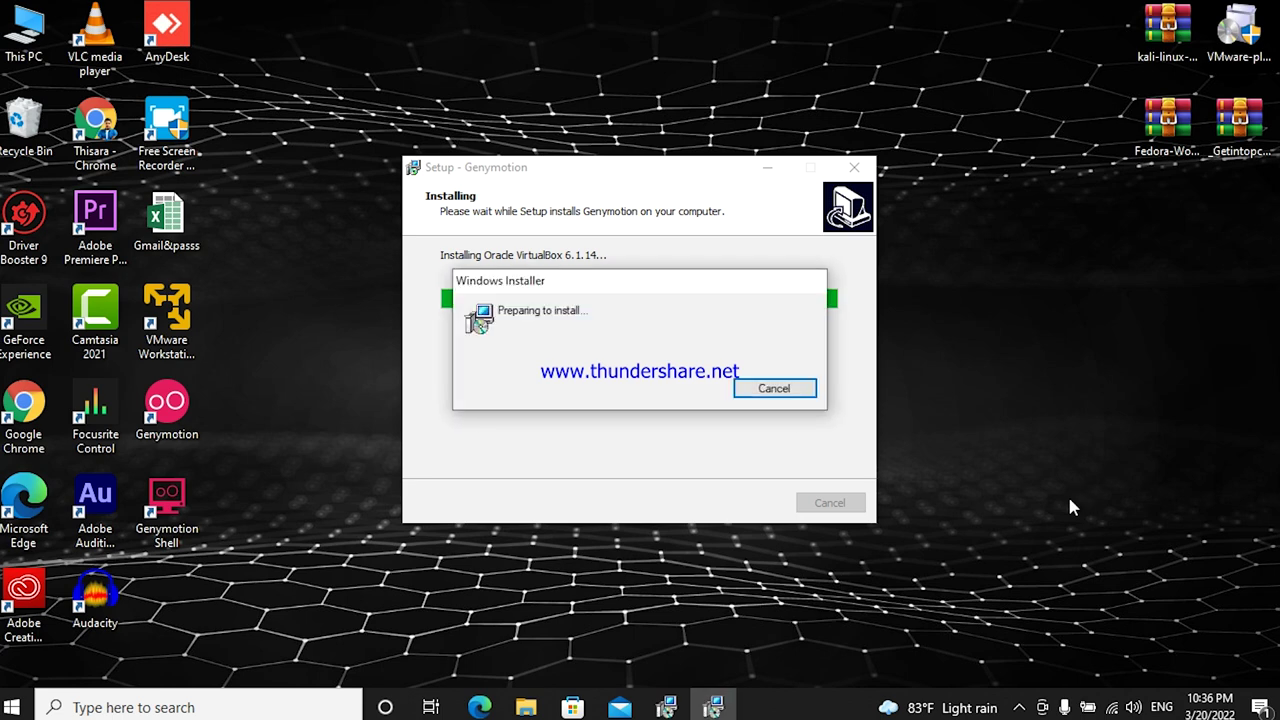
Step: Install Oracle VM VirtualBox 6.1.14, accepting the network interfaces warning and disabling its start after installation
{"action": "left_click", "coordinate": [736, 499]}
{"action": "left_click", "coordinate": [736, 499]}
{"action": "left_click", "coordinate": [722, 503]}
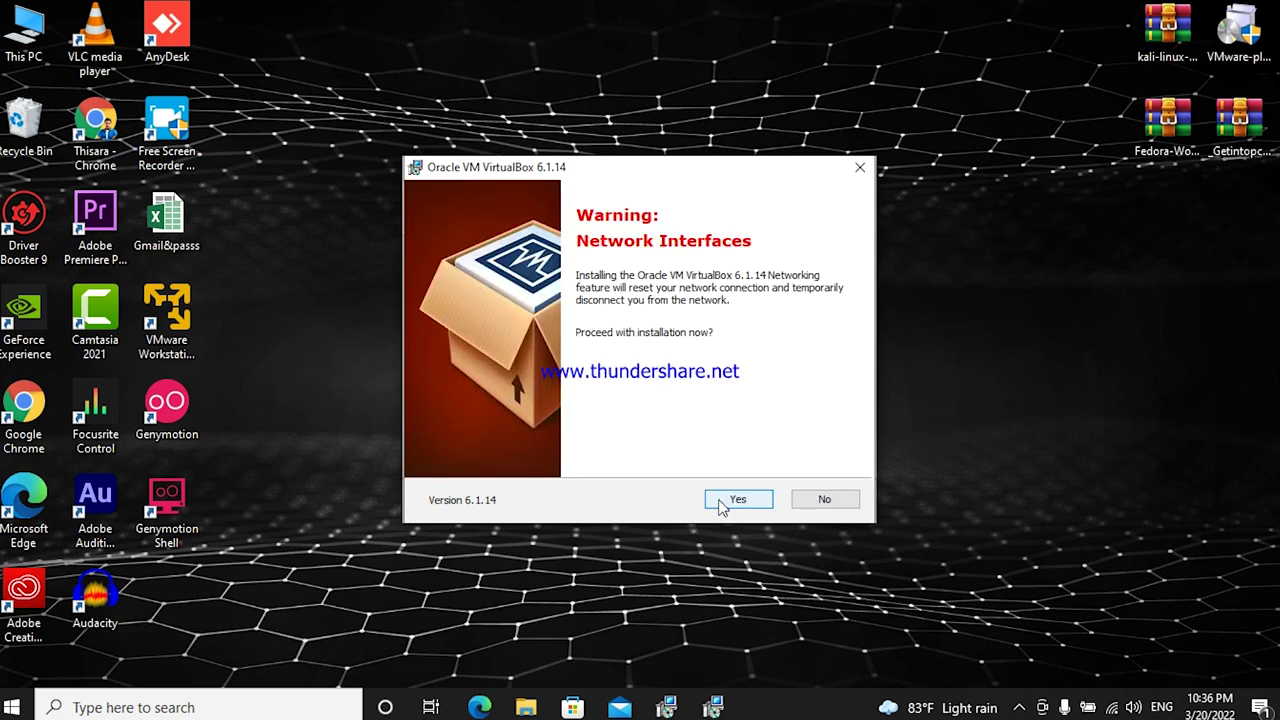
{"action": "left_click", "coordinate": [722, 503]}
{"action": "left_click", "coordinate": [736, 499]}
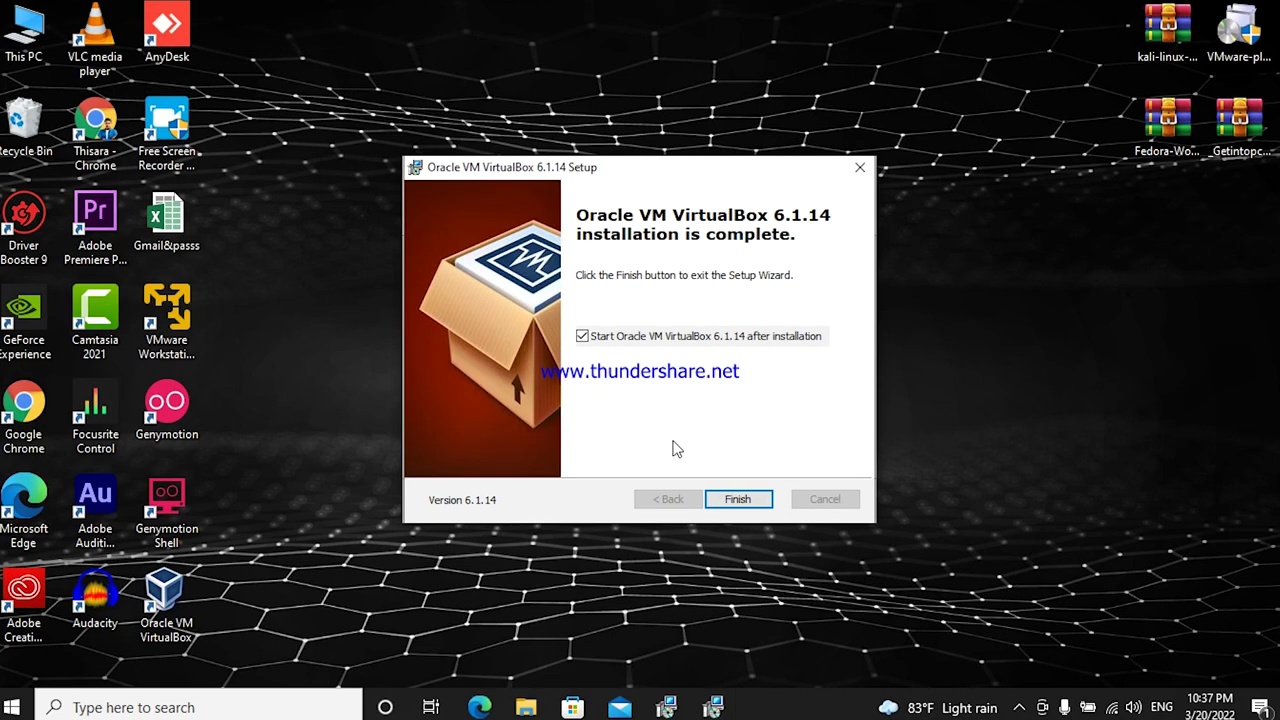
{"action": "left_click", "coordinate": [718, 340]}
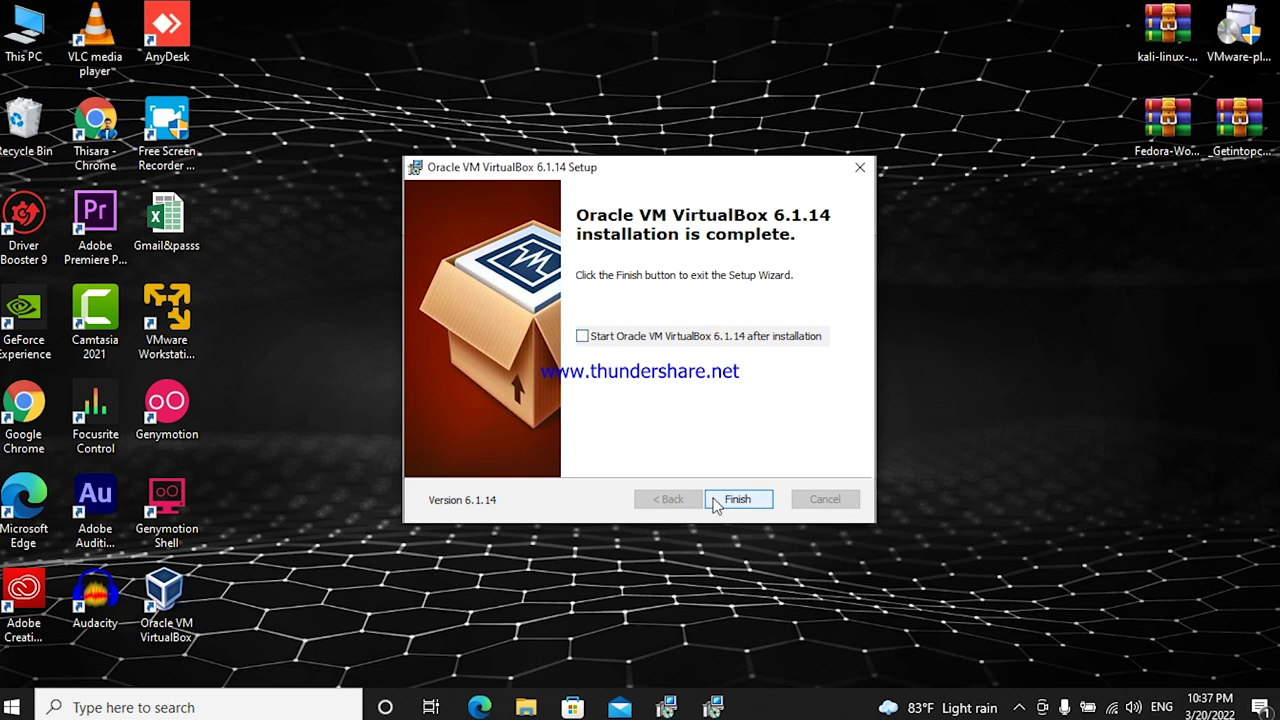
{"action": "left_click", "coordinate": [736, 499]}
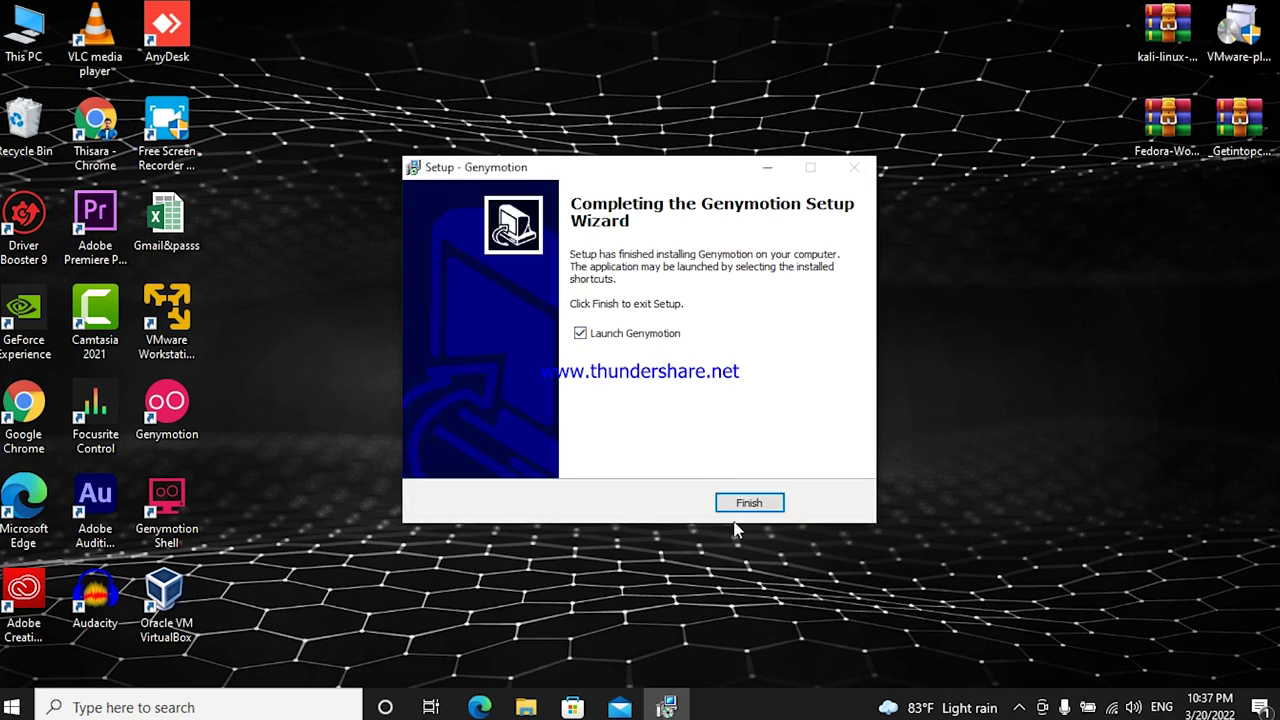
Step: Finish the Genymotion setup with launching enabled, and accept the cookies on the account registration page
{"action": "left_click", "coordinate": [742, 503]}
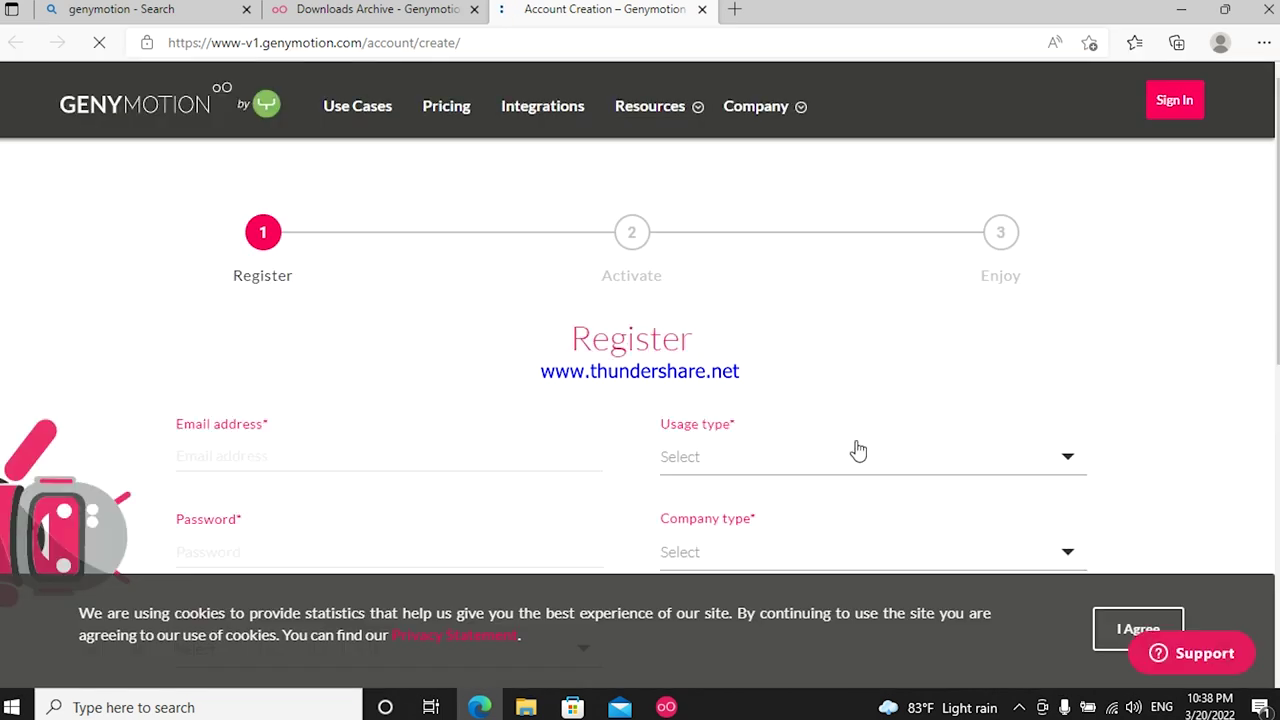
{"action": "left_click", "coordinate": [1097, 614]}
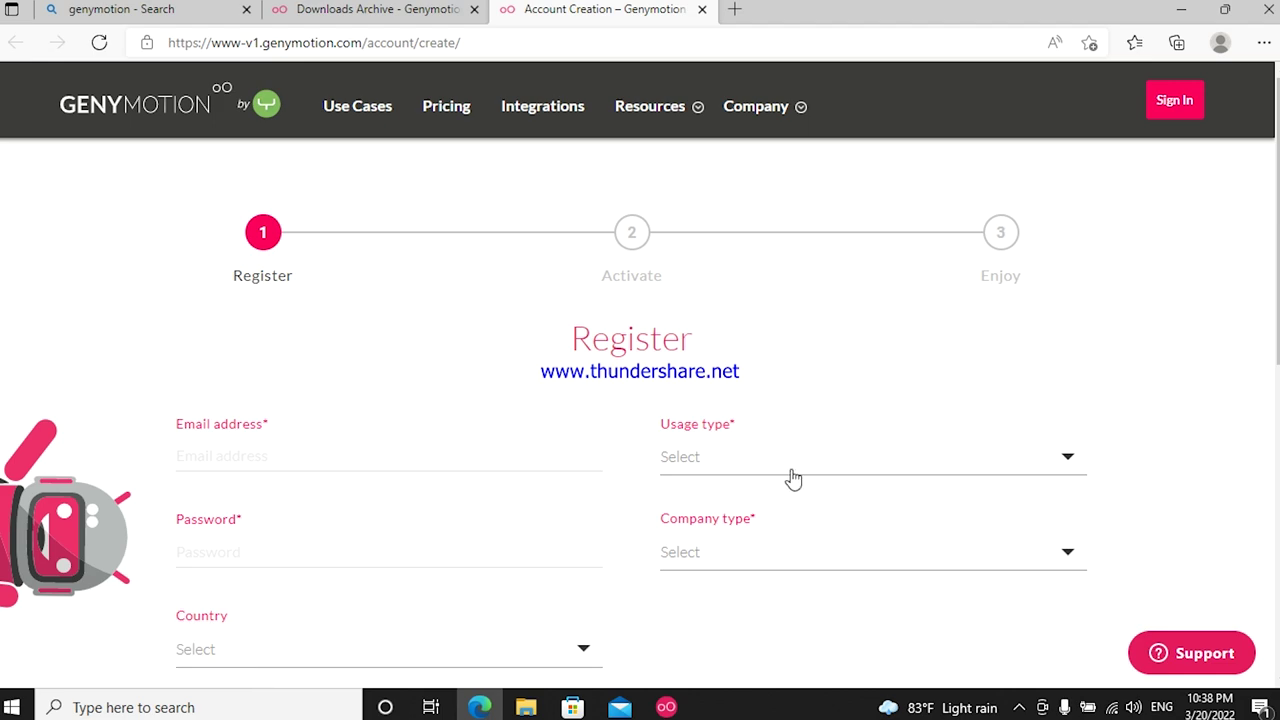
{"action": "scroll", "coordinate": [640, 400], "scroll_direction": "down", "scroll_amount": 2}
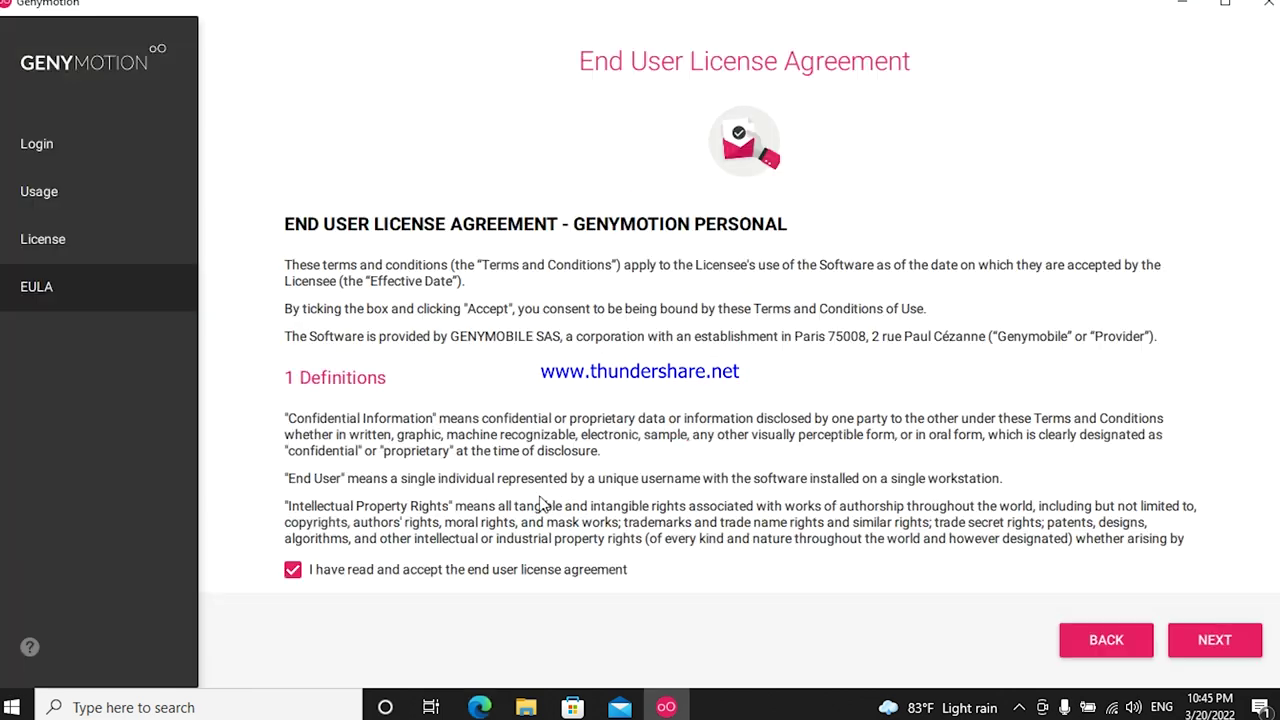
Step: Complete the Genymotion Personal license agreement and dismiss the What's new in 3.2.1 notification
{"action": "left_click", "coordinate": [1221, 647]}
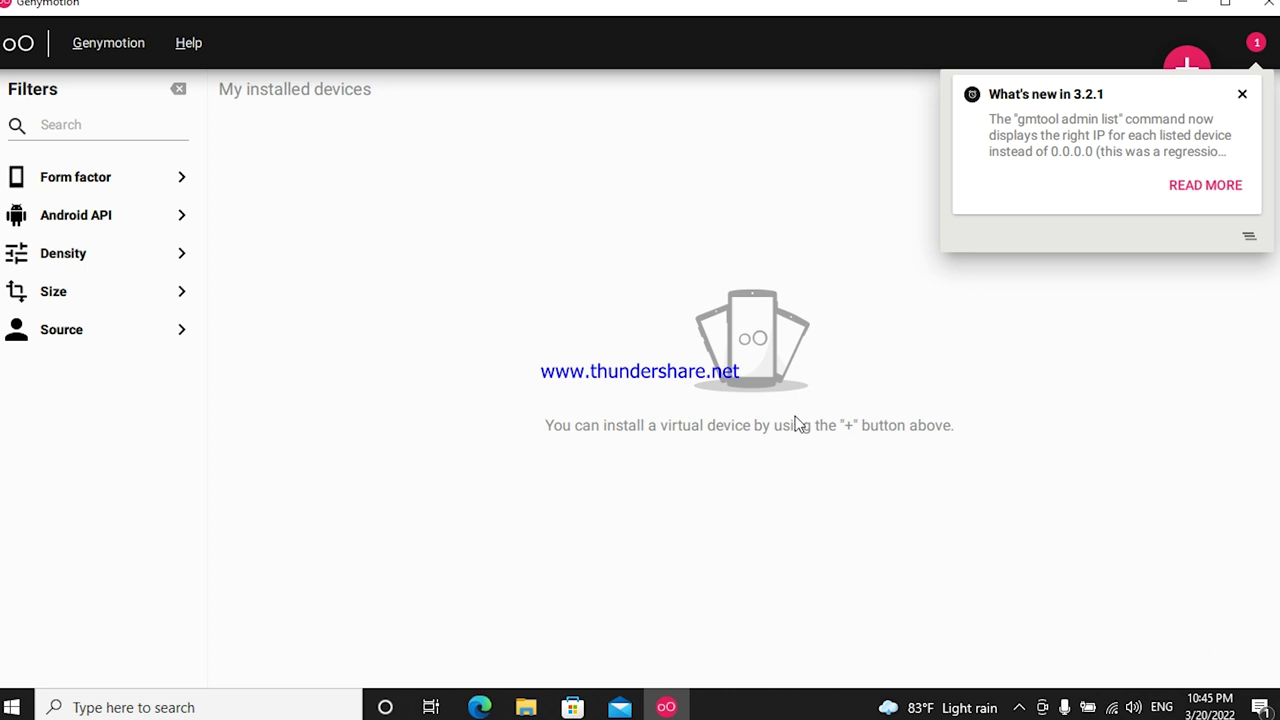
{"action": "left_click", "coordinate": [1245, 96]}
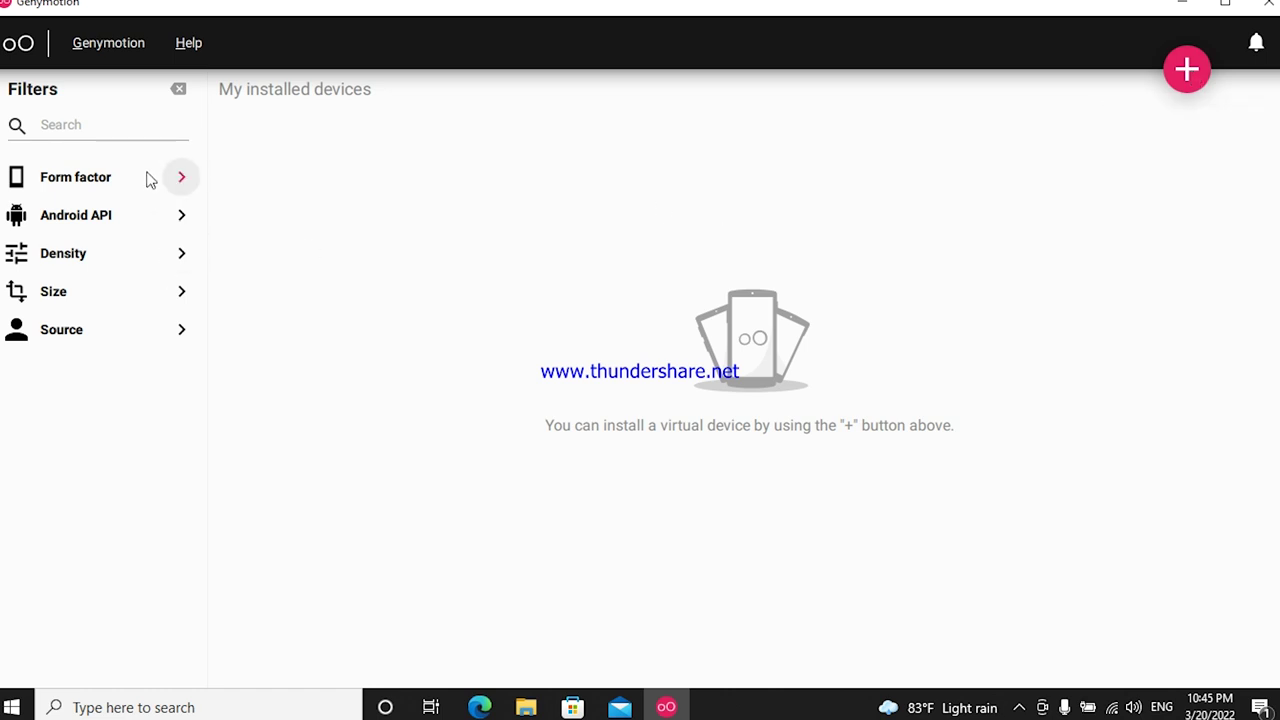
{"action": "left_click", "coordinate": [180, 182]}
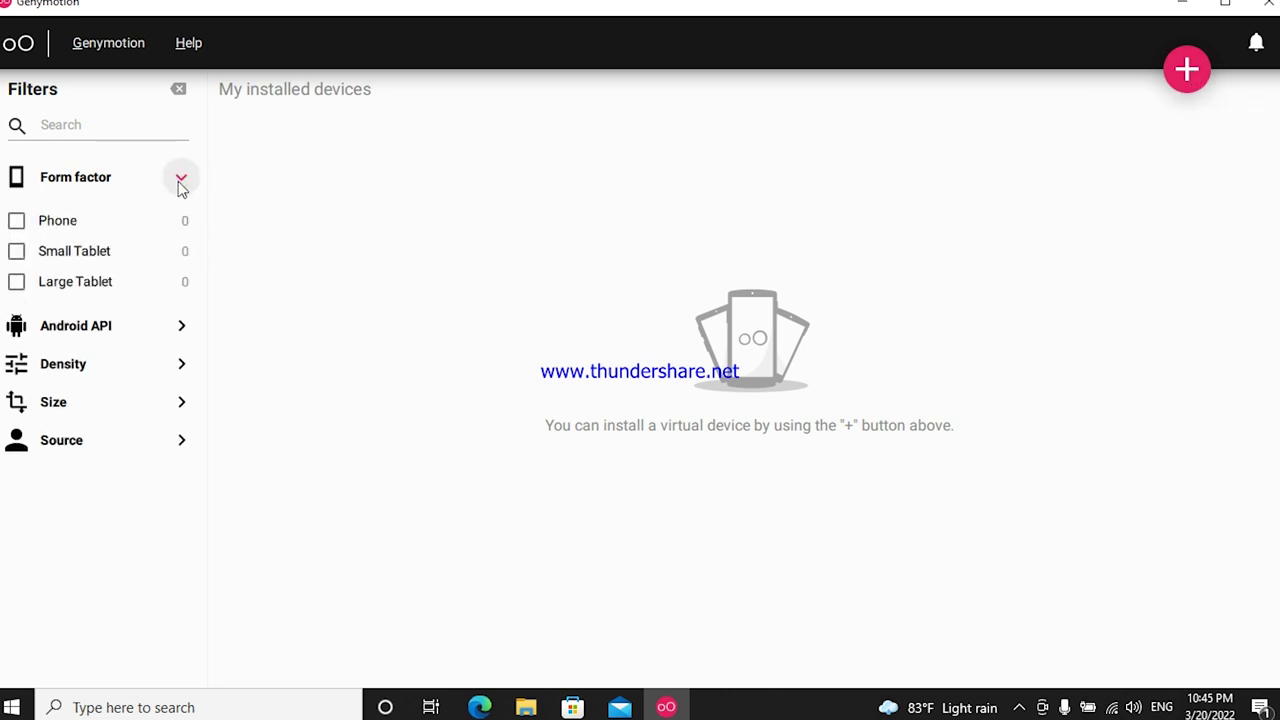
{"action": "left_click", "coordinate": [60, 220]}
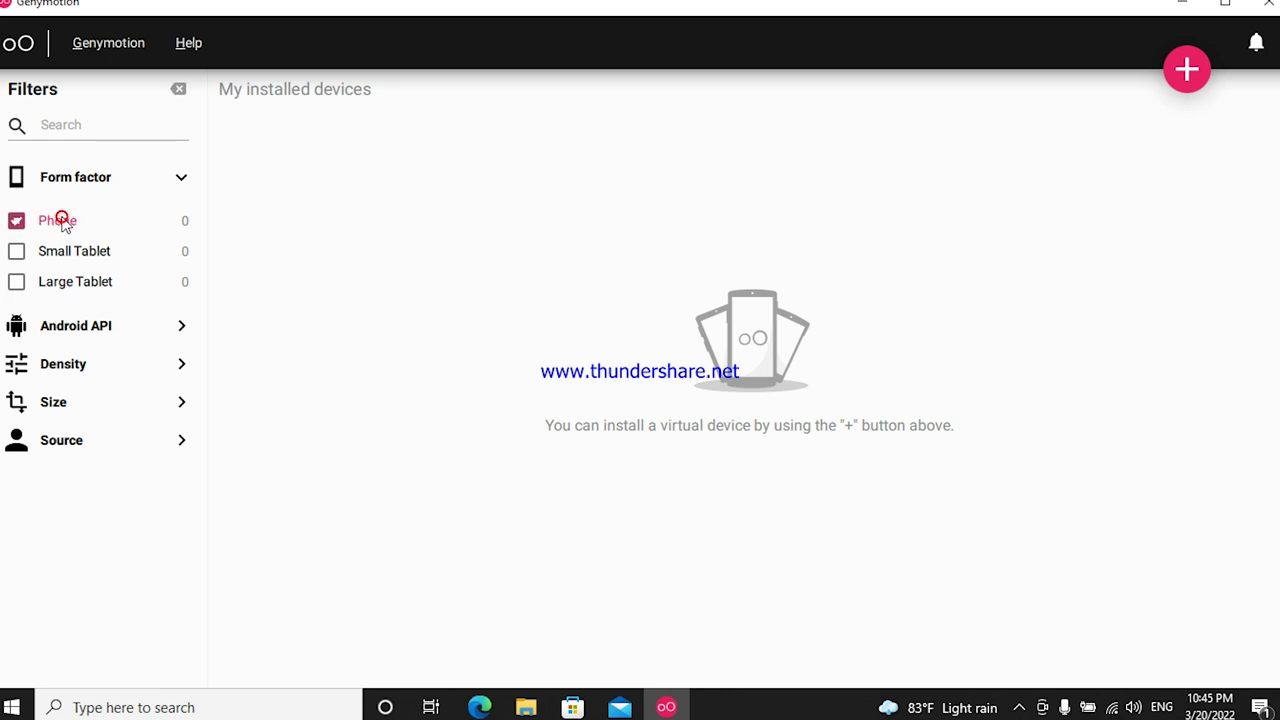
{"action": "left_click", "coordinate": [60, 221]}
{"action": "left_click", "coordinate": [175, 177]}
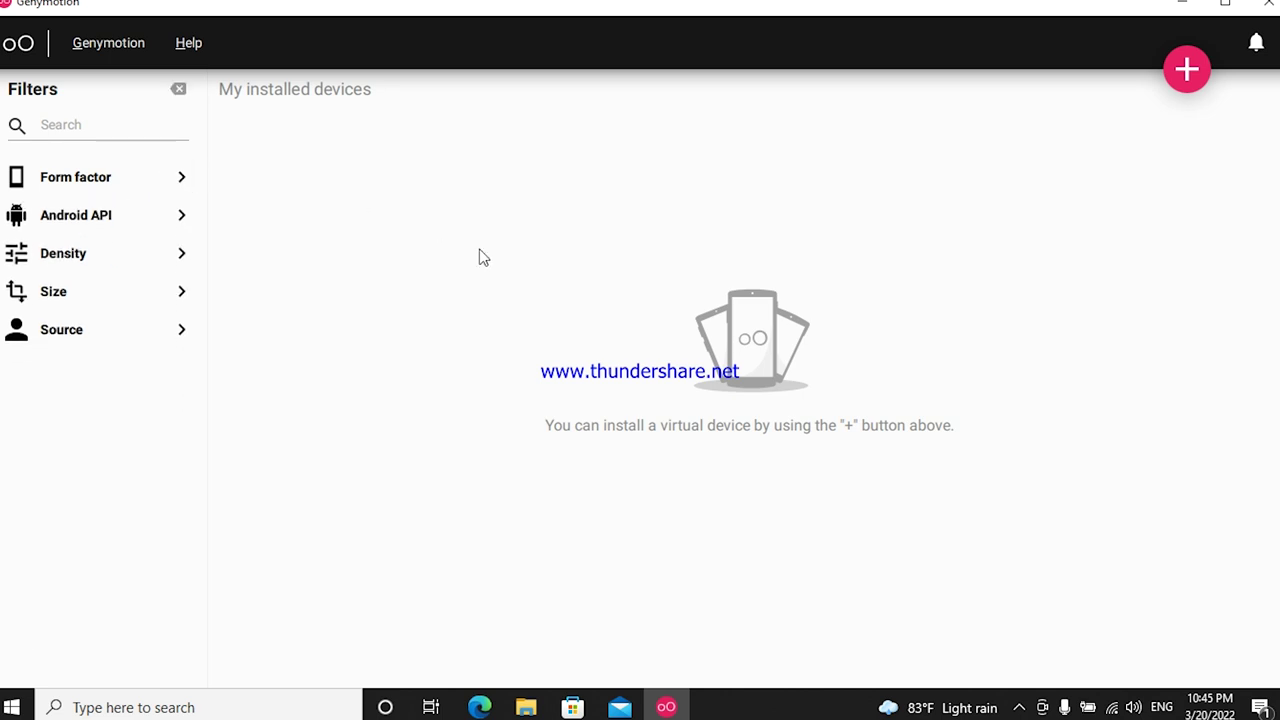
Step: Start a new virtual device installation and choose the Samsung Galaxy S10 with Android 10.0 - API 29
{"action": "left_click", "coordinate": [1180, 80]}
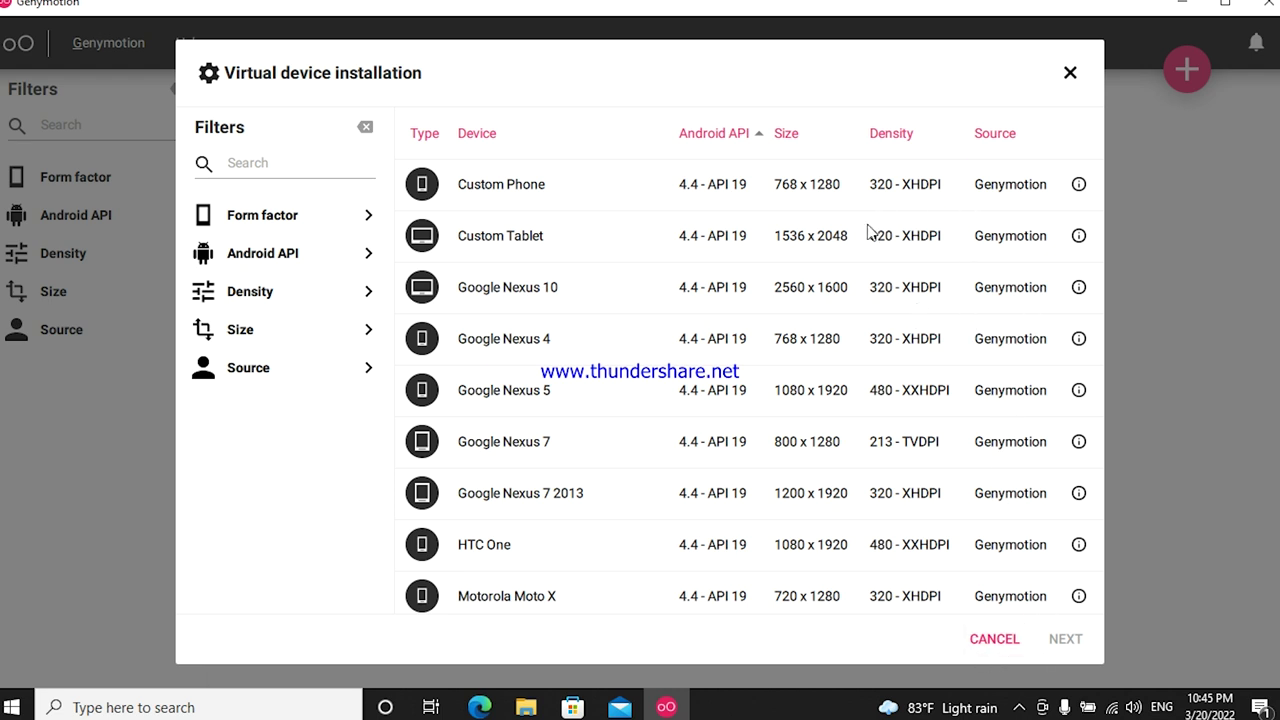
{"action": "left_click", "coordinate": [569, 346]}
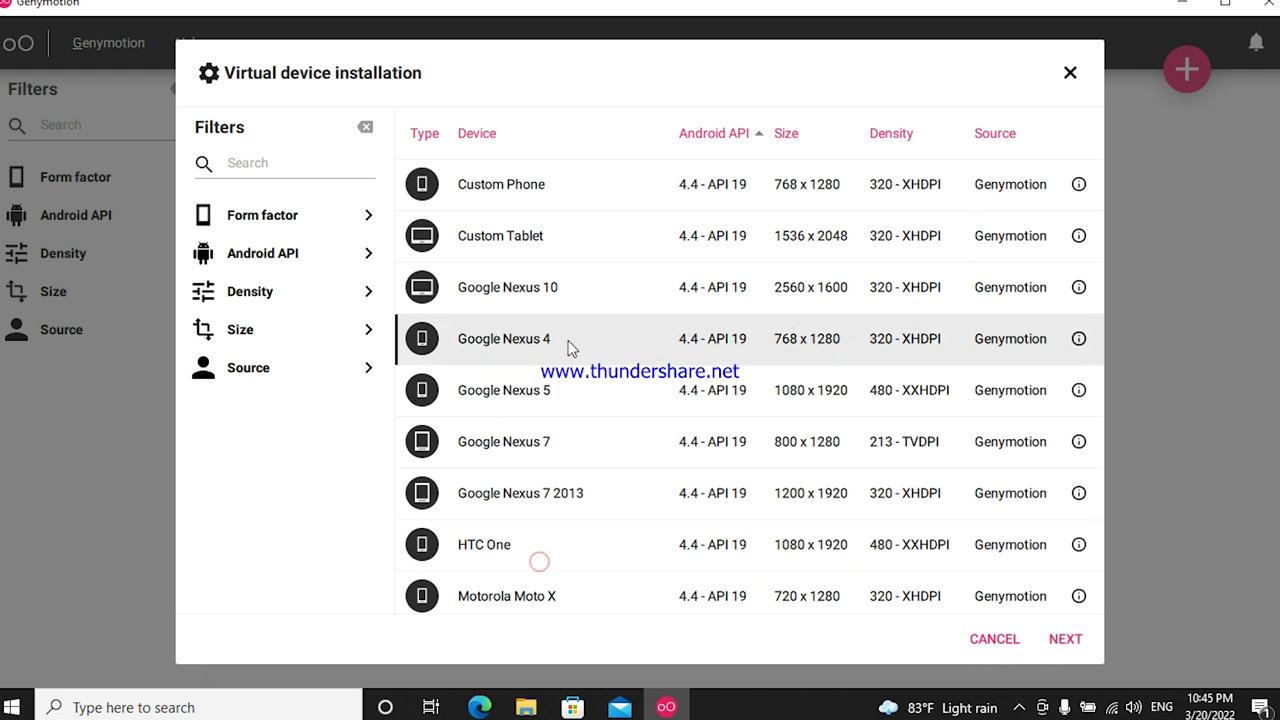
{"action": "left_click", "coordinate": [590, 258]}
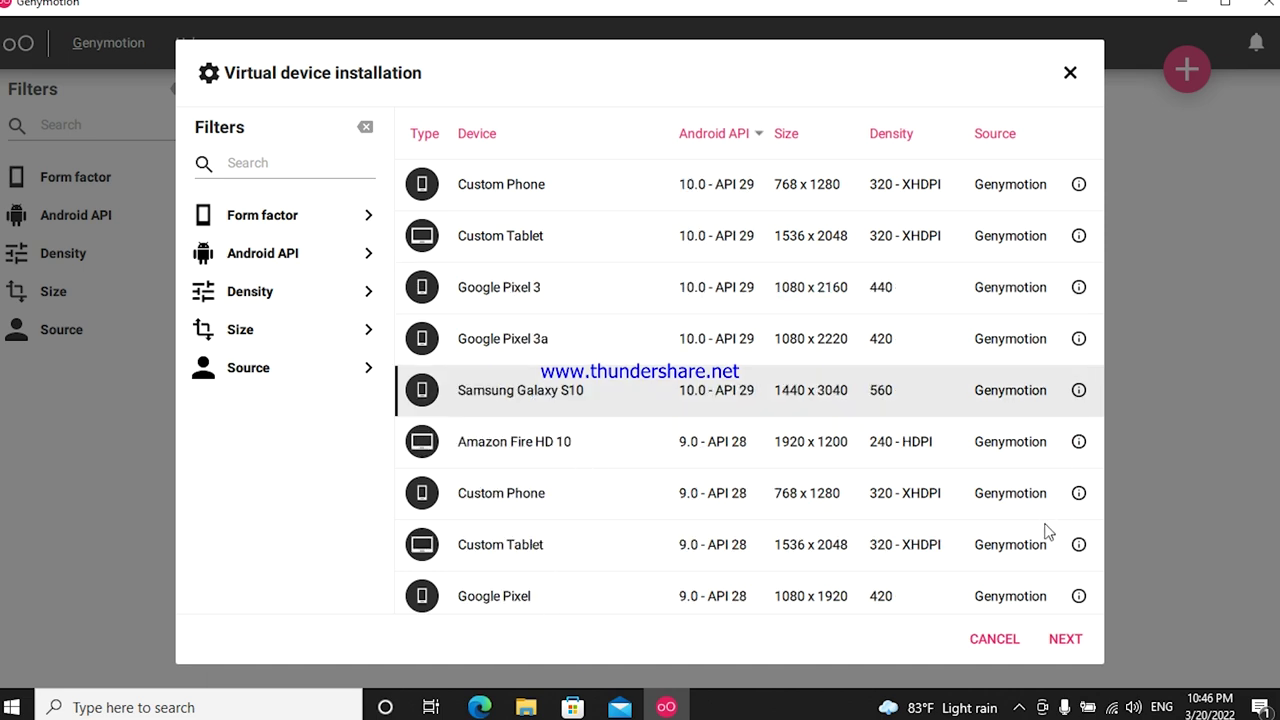
{"action": "left_click", "coordinate": [1060, 639]}
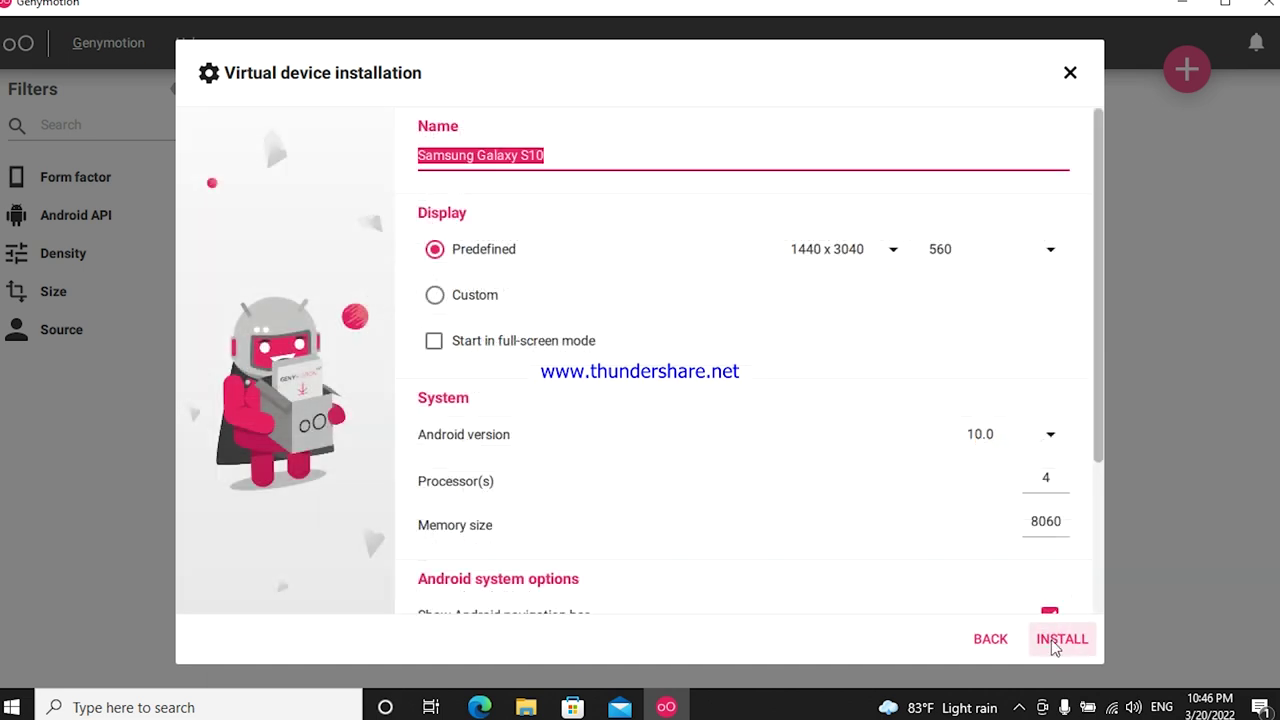
Step: Review the Samsung Galaxy S10 display, system and network settings, keeping the Android version at 10.0
{"action": "left_click_drag", "start_coordinate": [1097, 292], "coordinate": [1123, 274]}
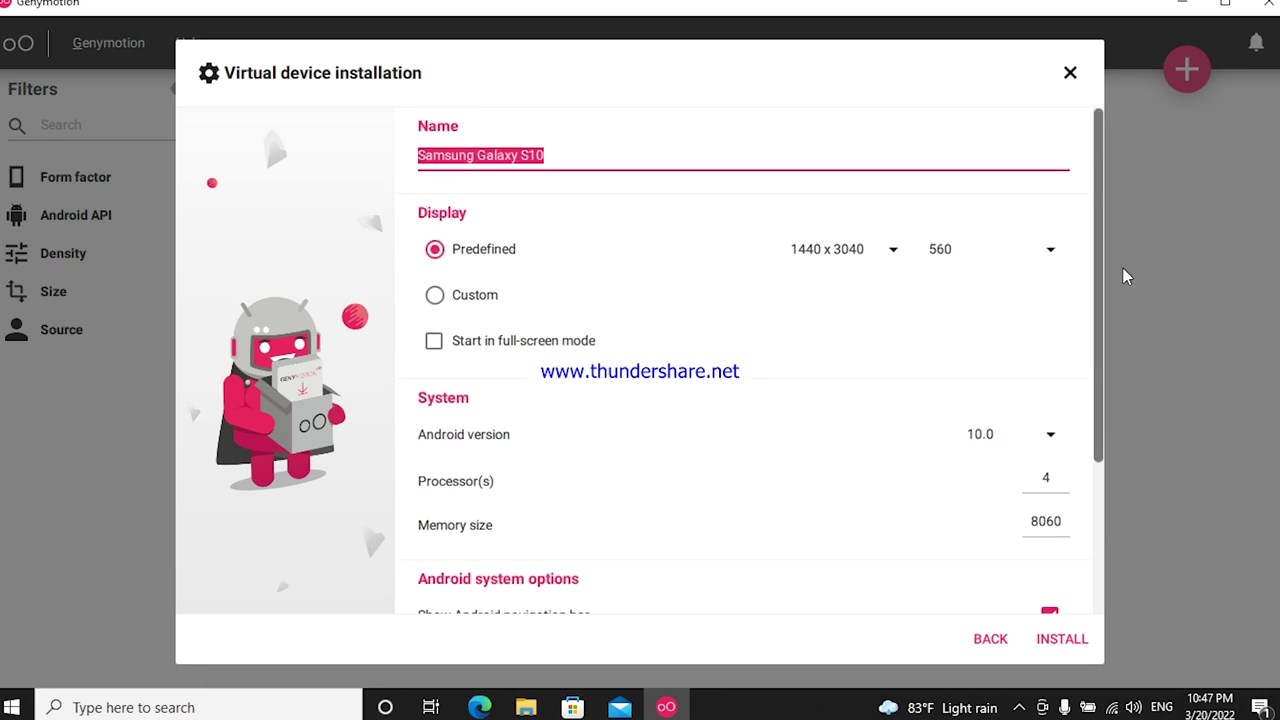
{"action": "left_click_drag", "start_coordinate": [1098, 381], "coordinate": [1112, 509]}
{"action": "left_click", "coordinate": [1002, 260]}
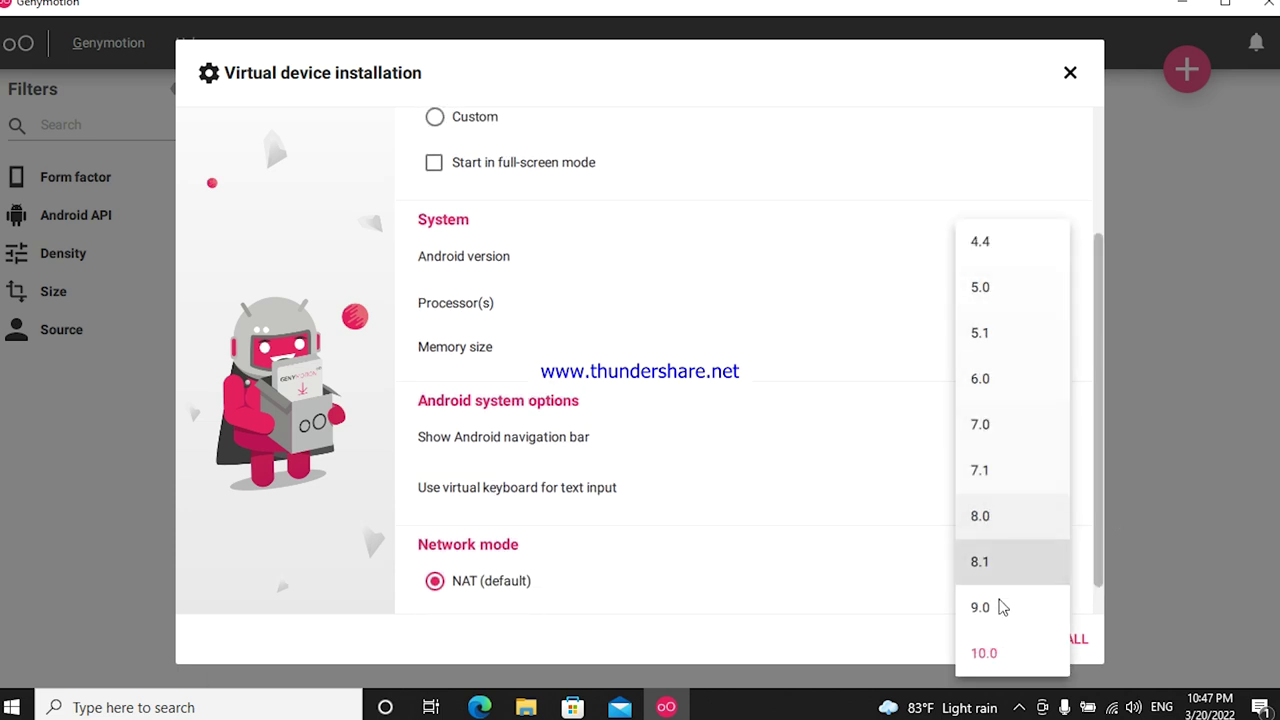
{"action": "left_click", "coordinate": [1012, 652]}
{"action": "left_click_drag", "start_coordinate": [1099, 481], "coordinate": [1094, 315]}
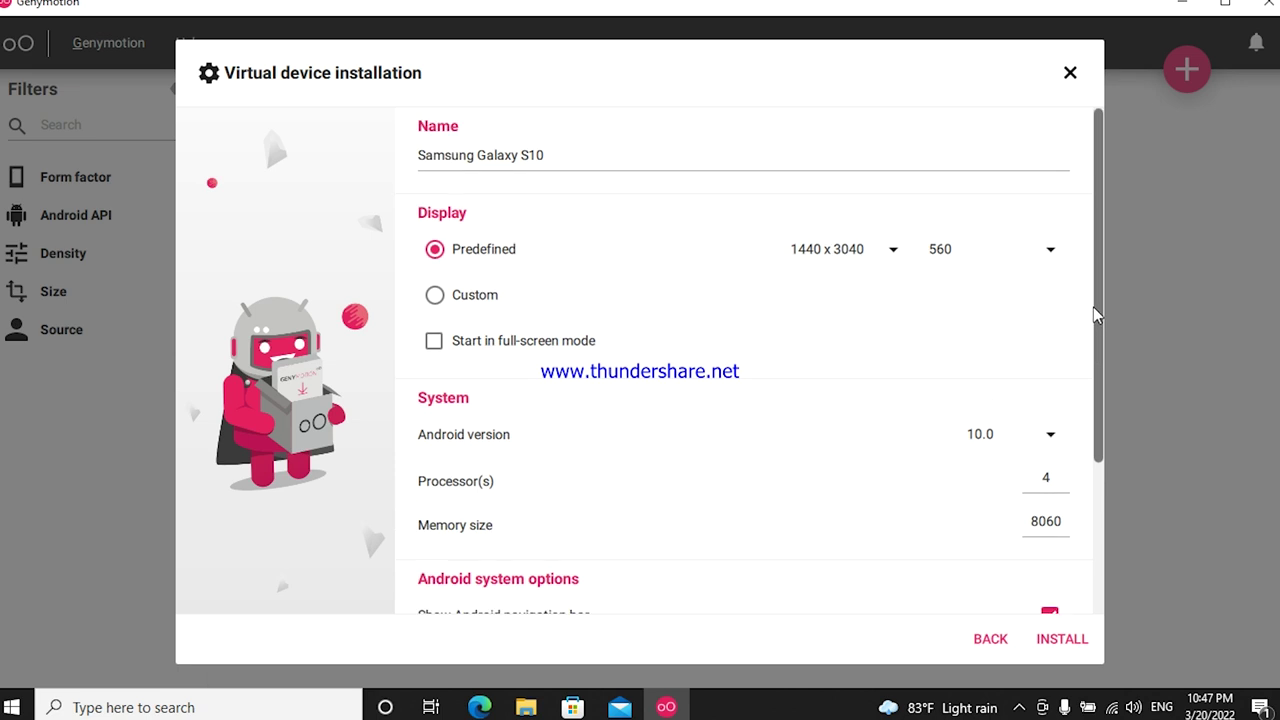
Step: Install the Samsung Galaxy S10 virtual device with the reviewed display, system and network settings
{"action": "left_click", "coordinate": [1062, 639]}
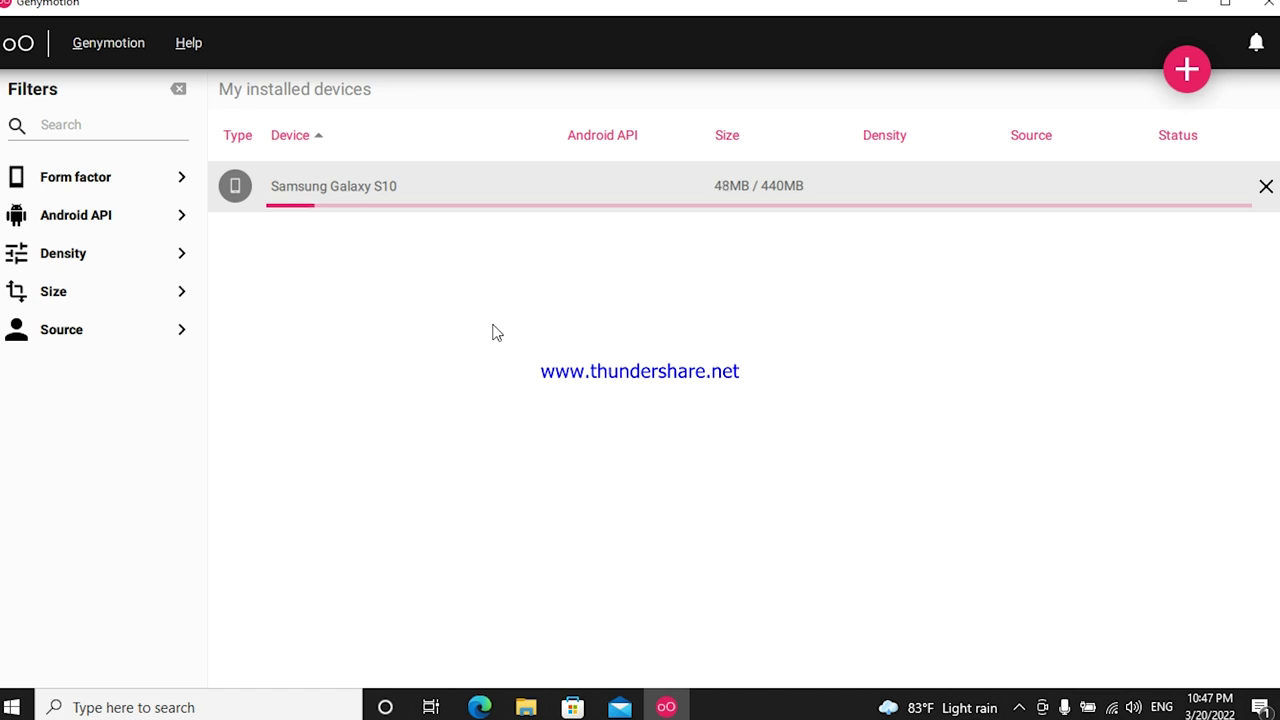
{"action": "left_click", "coordinate": [1029, 705]}
{"action": "right_click", "coordinate": [1036, 670]}
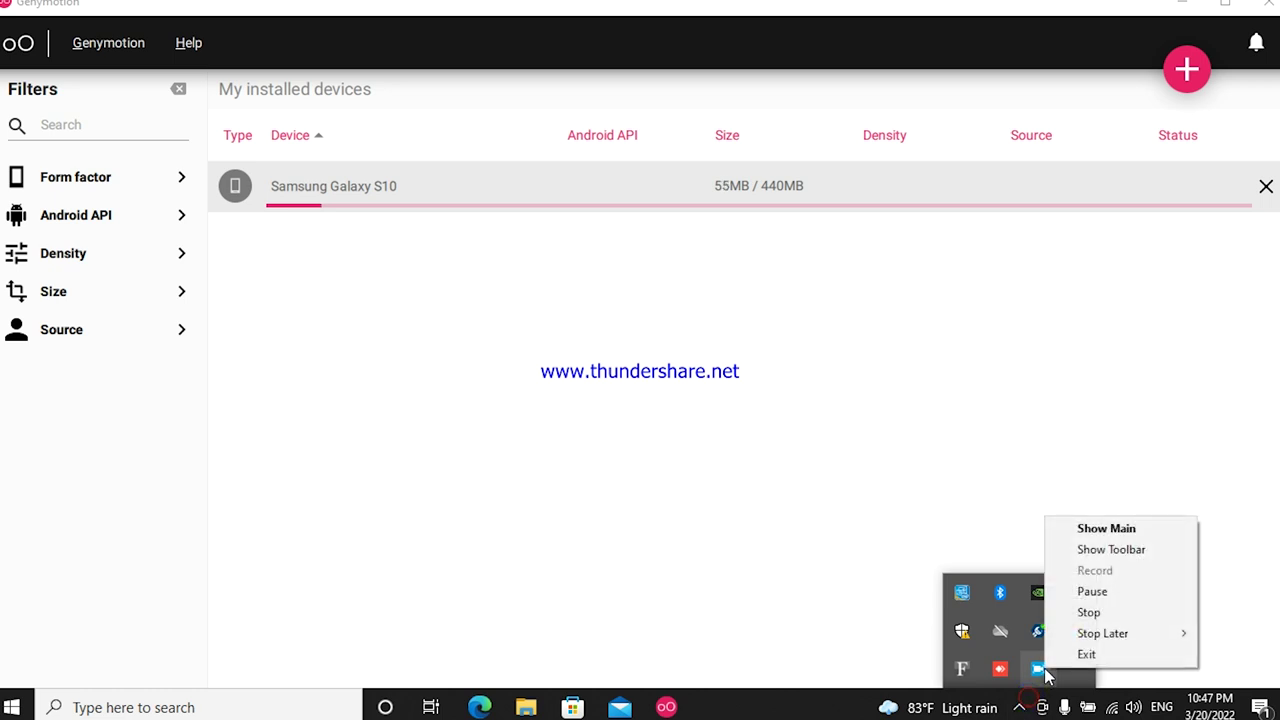
{"action": "left_click", "coordinate": [683, 408]}
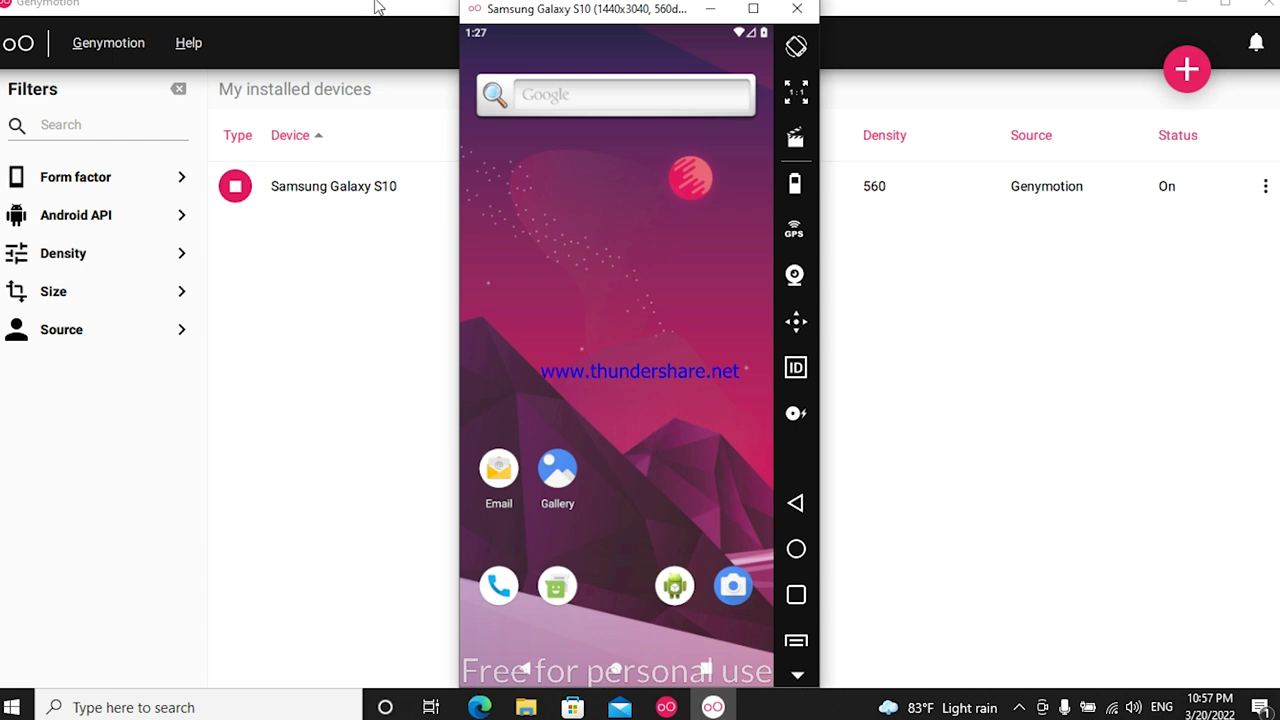
Step: Maximize the Samsung Galaxy S10 window and try to open Dev Settings from the Android app list
{"action": "left_click", "coordinate": [752, 10]}
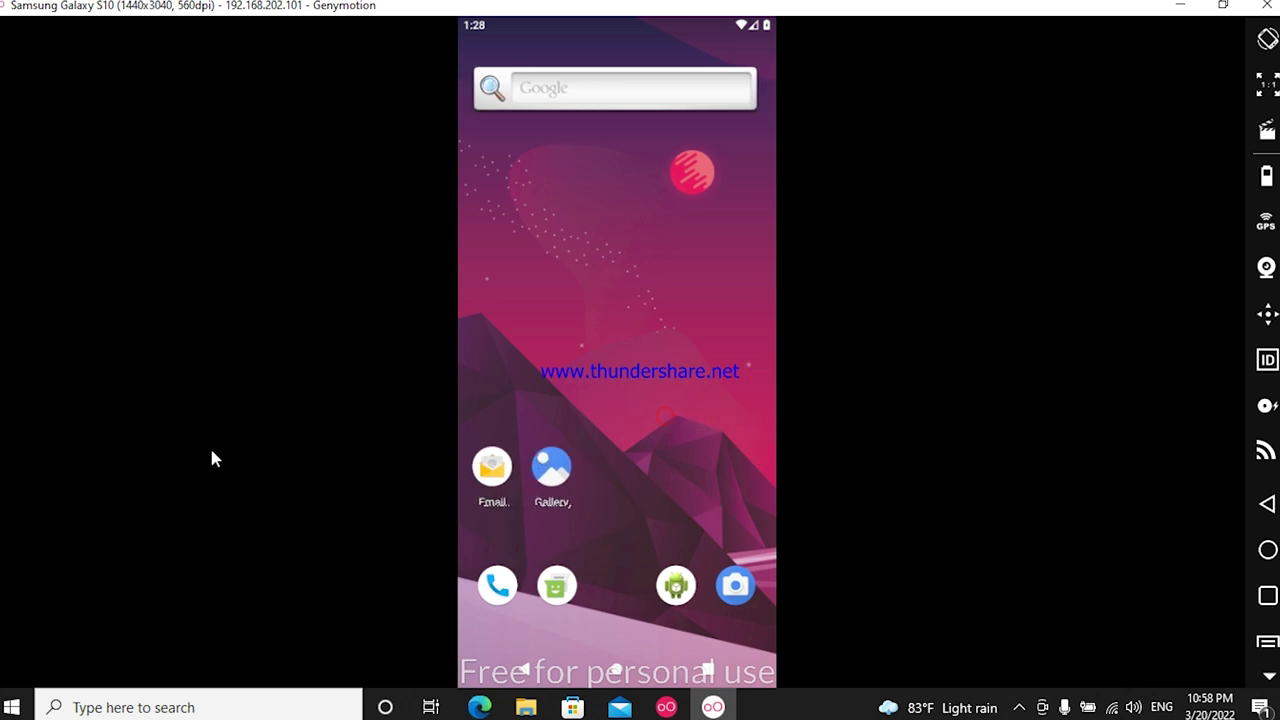
{"action": "left_click_drag", "start_coordinate": [606, 557], "coordinate": [500, 35]}
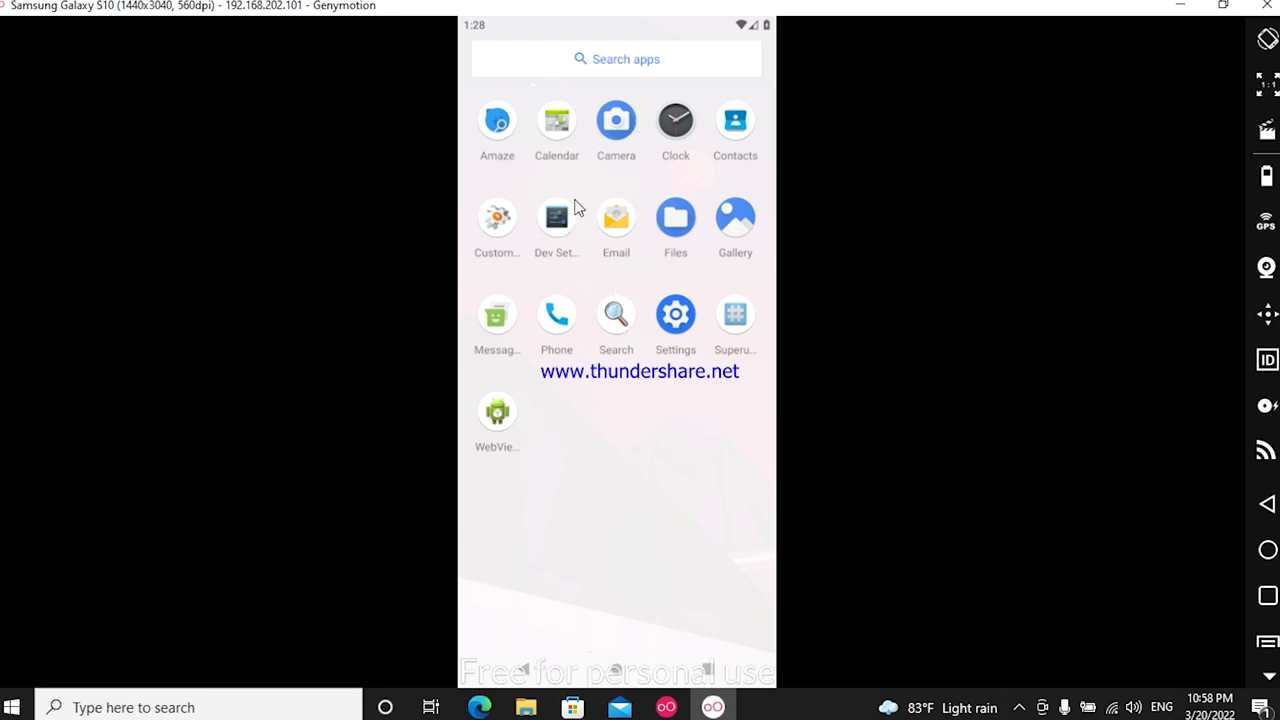
{"action": "left_click", "coordinate": [548, 239]}
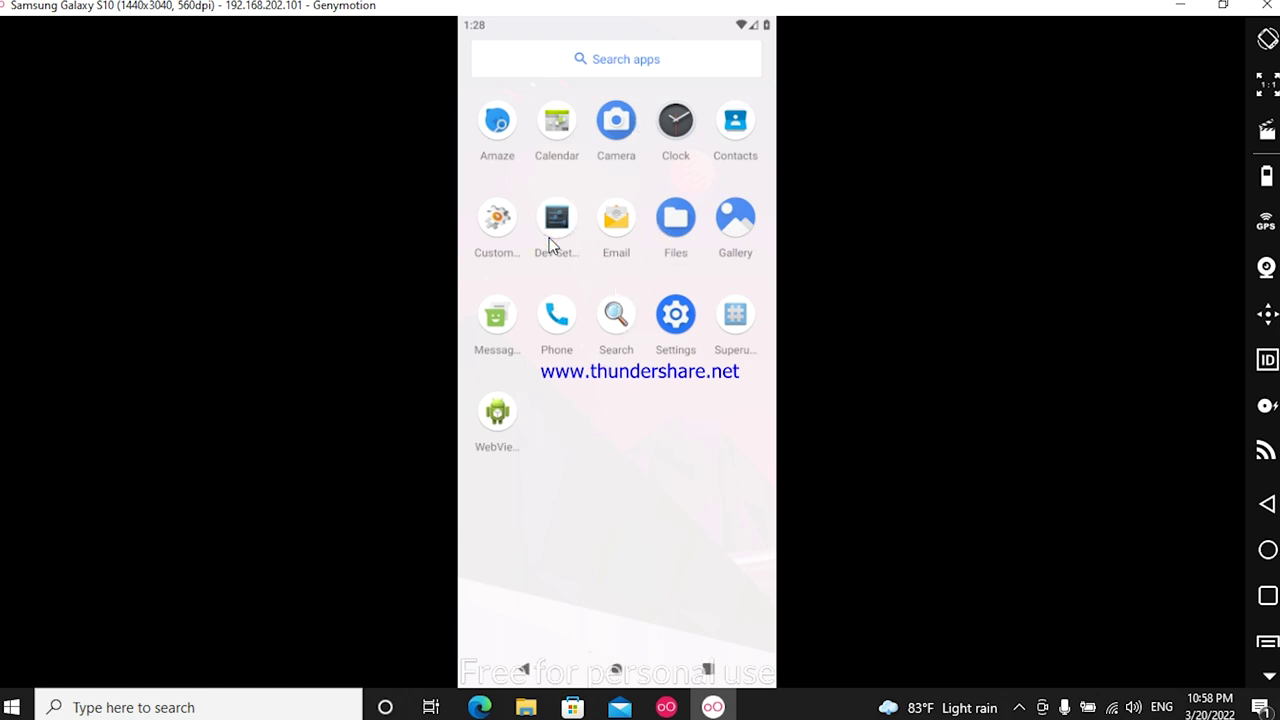
{"action": "left_click", "coordinate": [563, 222]}
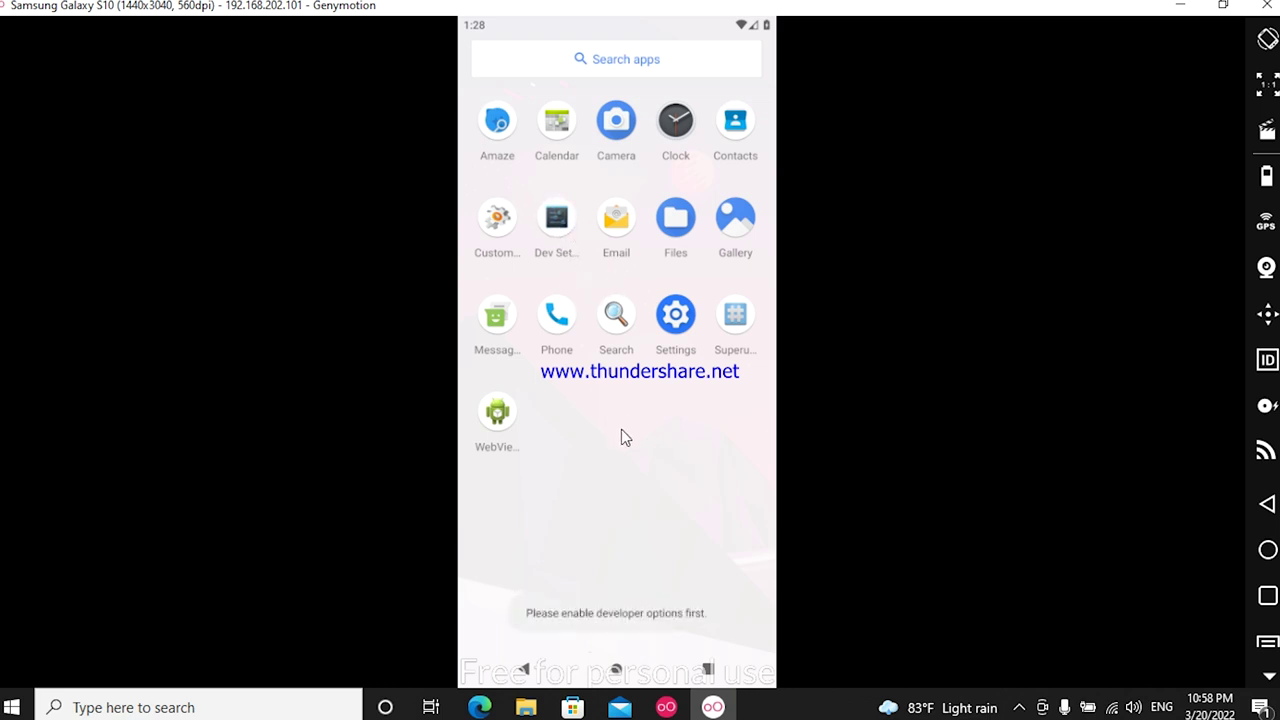
{"action": "left_click", "coordinate": [690, 442]}
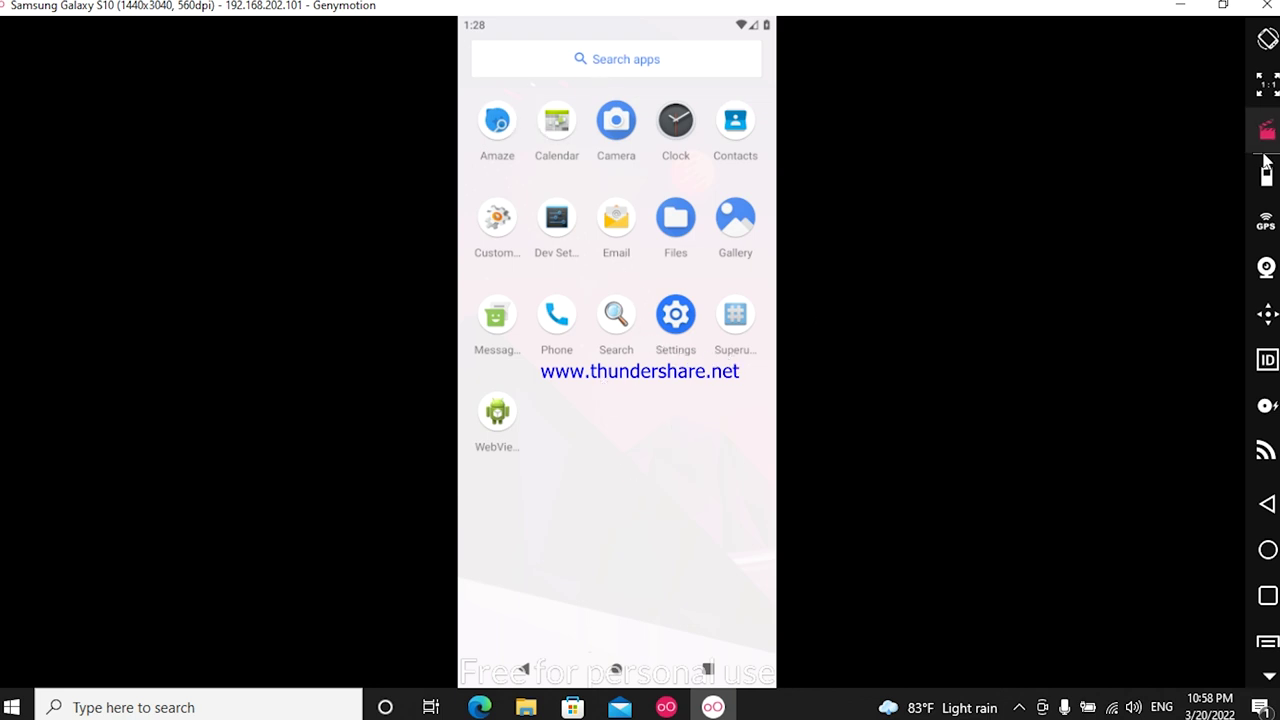
Step: Look over the extra device options, such as Install Open GApps and volume, and close them without choosing any
{"action": "left_click", "coordinate": [1263, 679]}
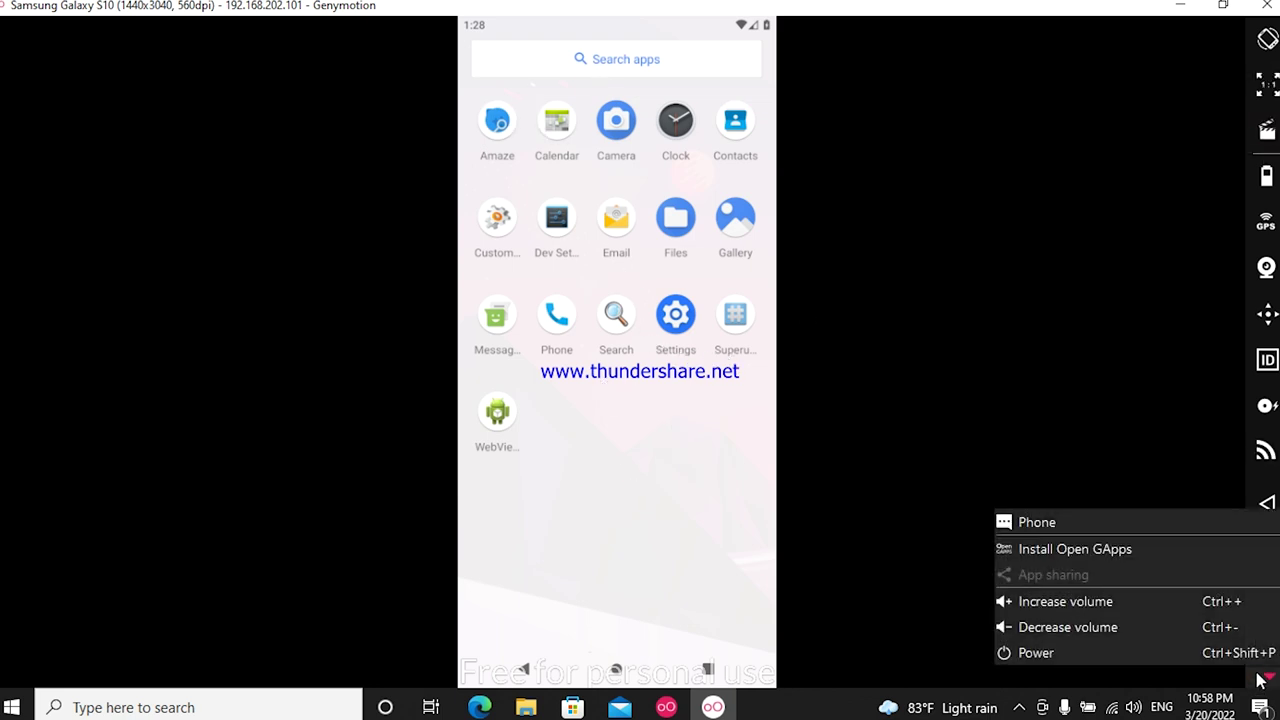
{"action": "left_click", "coordinate": [934, 438]}
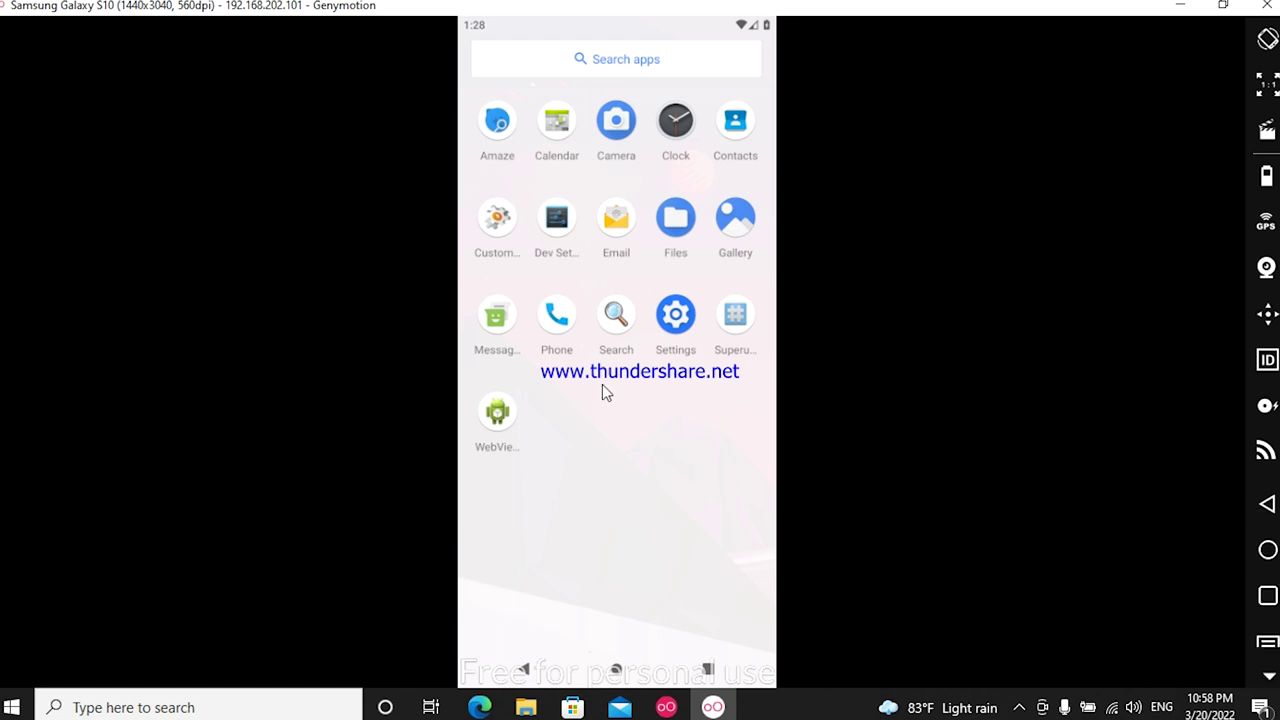
Step: Restore the Samsung Galaxy S10 window to its smaller size and power off the virtual device
{"action": "left_click", "coordinate": [1230, 6]}
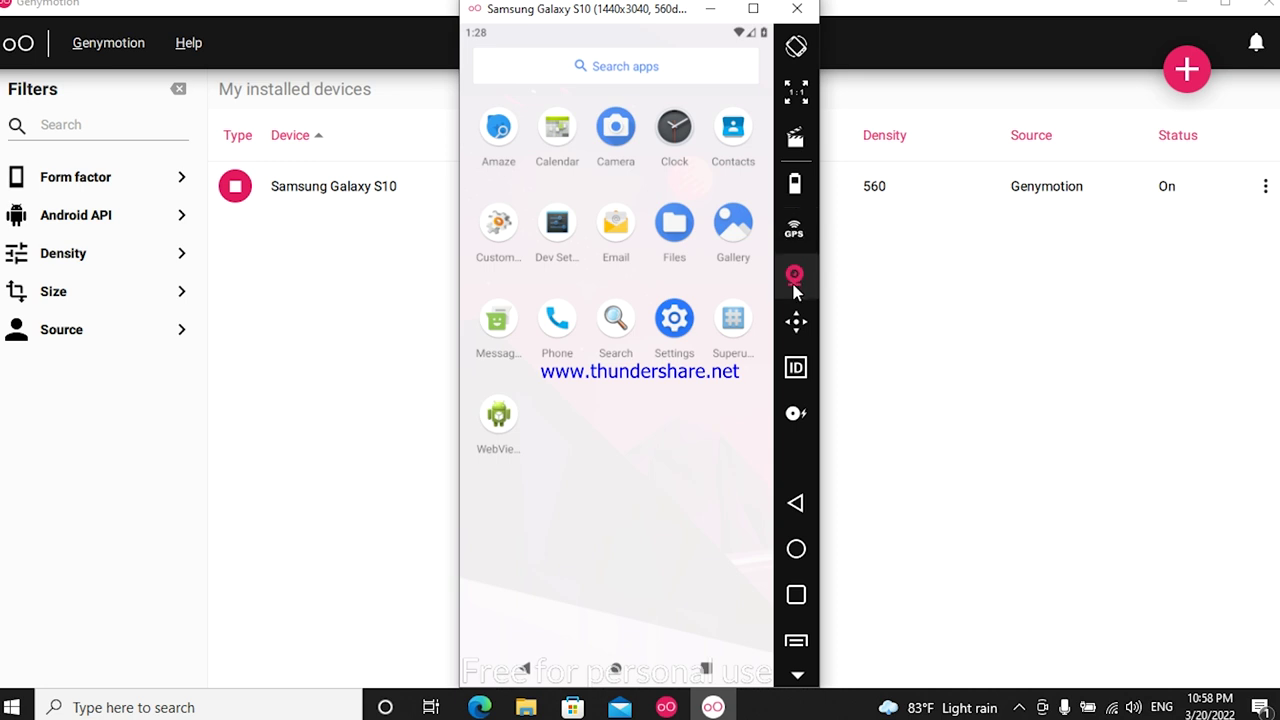
{"action": "left_click", "coordinate": [805, 641]}
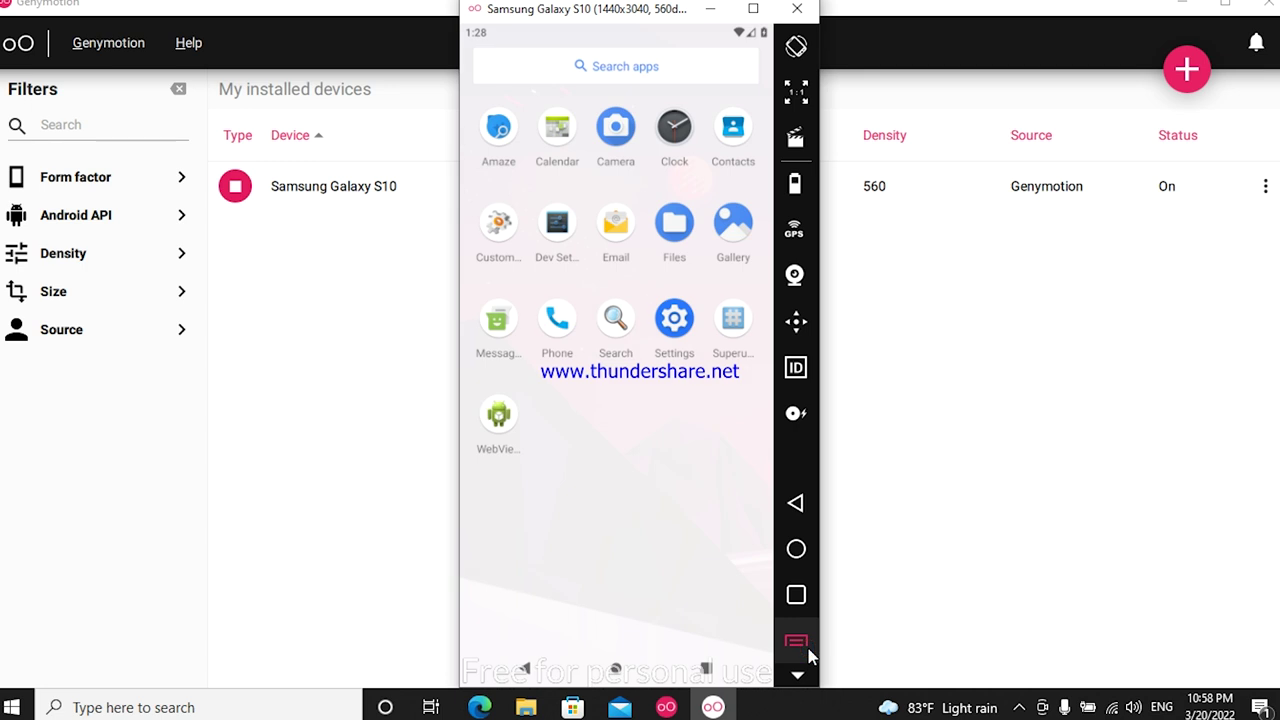
{"action": "left_click", "coordinate": [808, 652]}
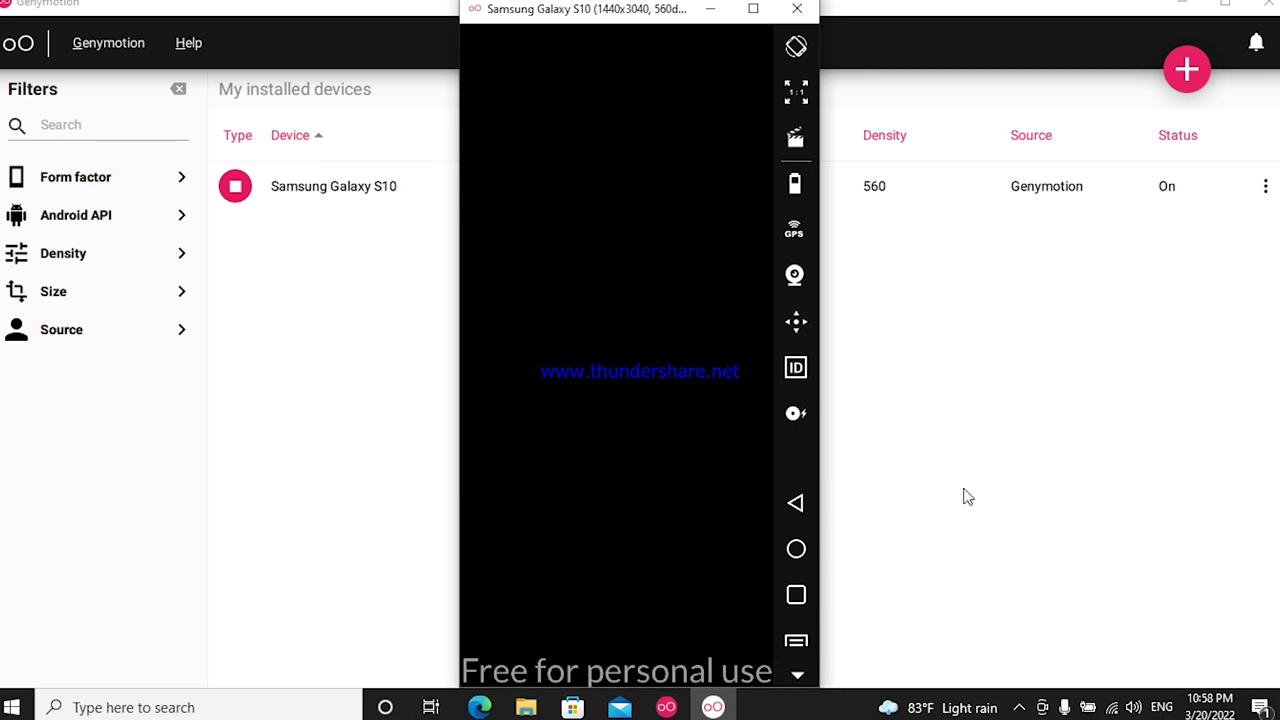